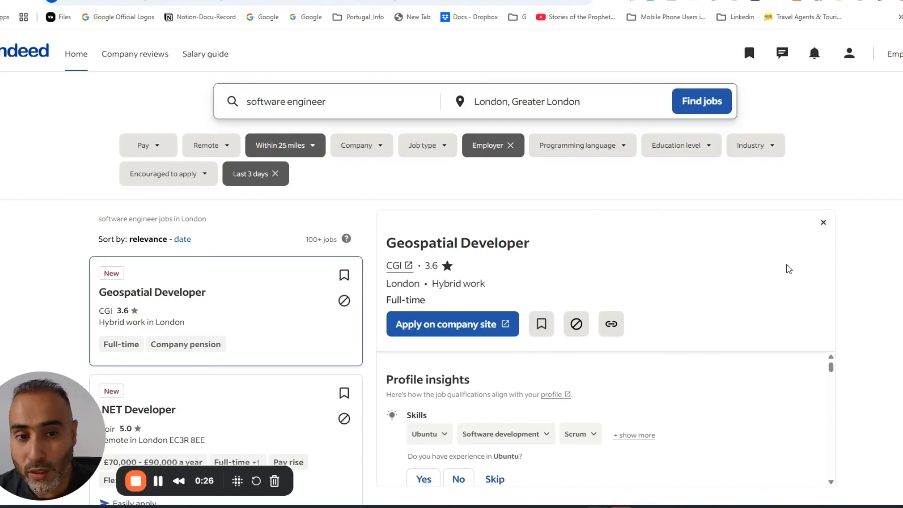
Look through the Indeed results for software engineer jobs in London
scroll(789, 269, "down", 4)
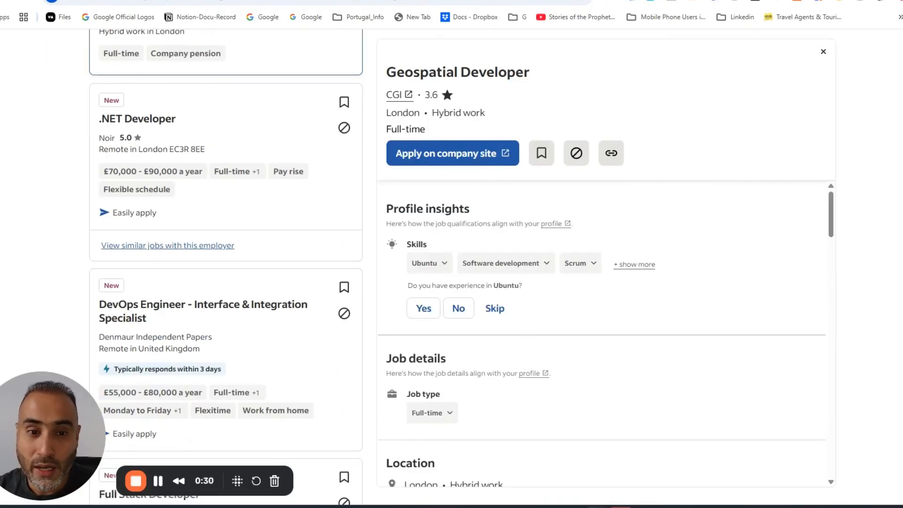
scroll(225, 264, "down", 2)
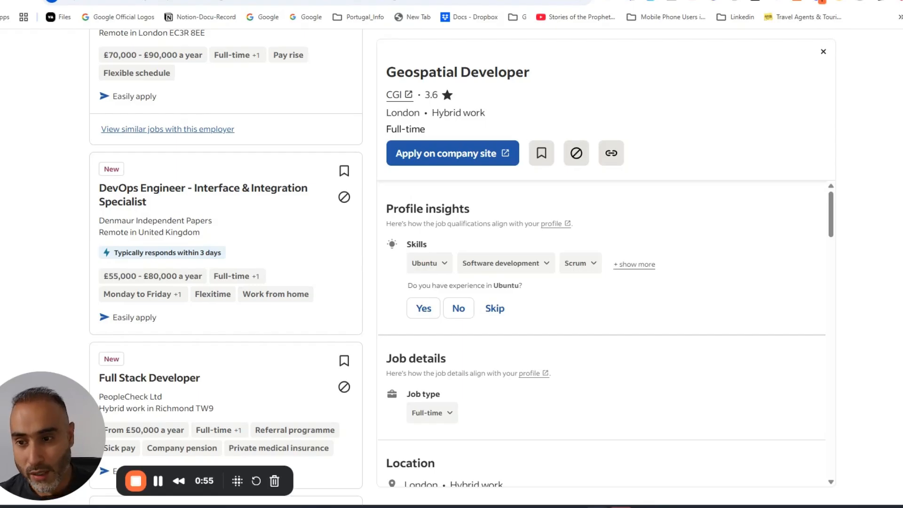
scroll(226, 266, "down", 10)
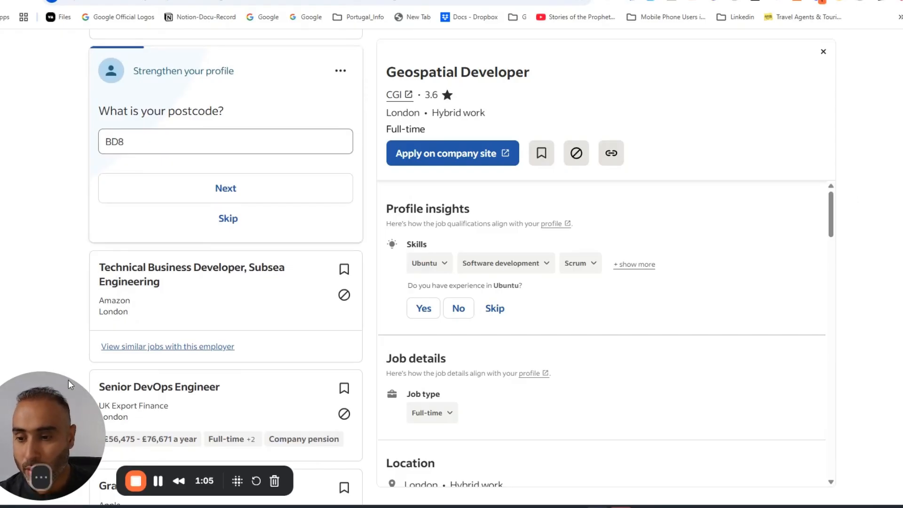
left_click_drag(24, 403, 759, 86)
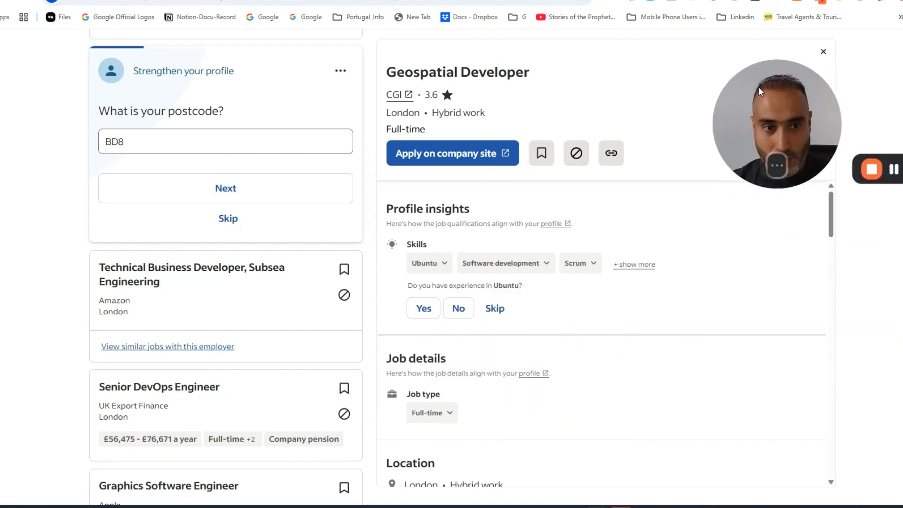
scroll(598, 237, "up", 8)
scroll(598, 237, "up", 5)
left_click_drag(738, 125, 692, 255)
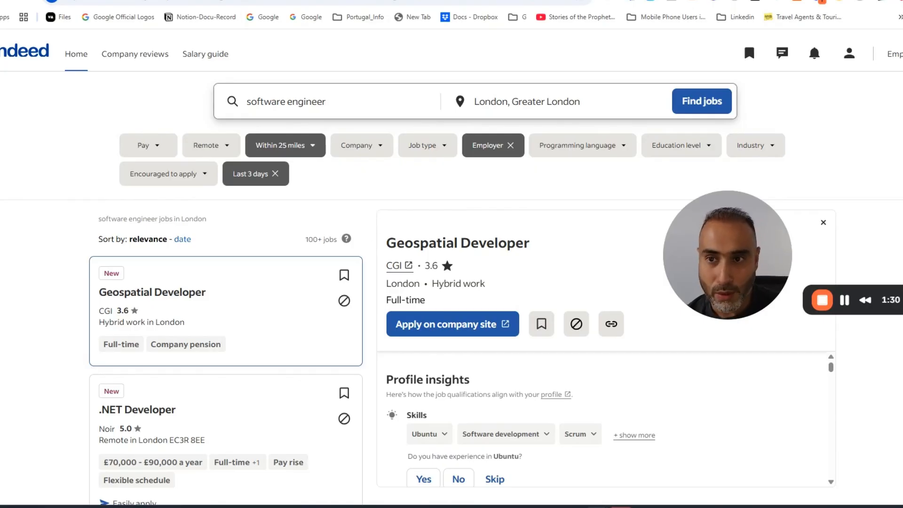
Switch to the Apify console and open the Apify Store
left_click(329, 0)
left_click(59, 158)
left_click(48, 131)
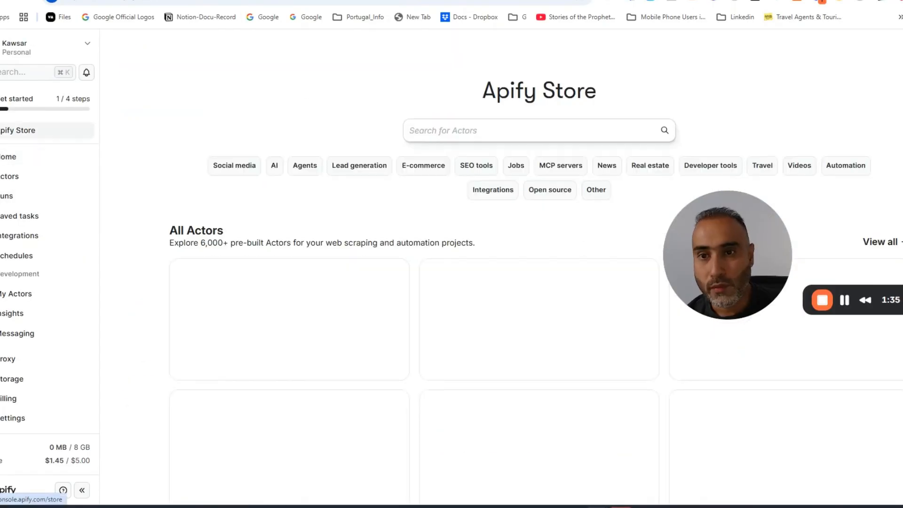
left_click(367, 0)
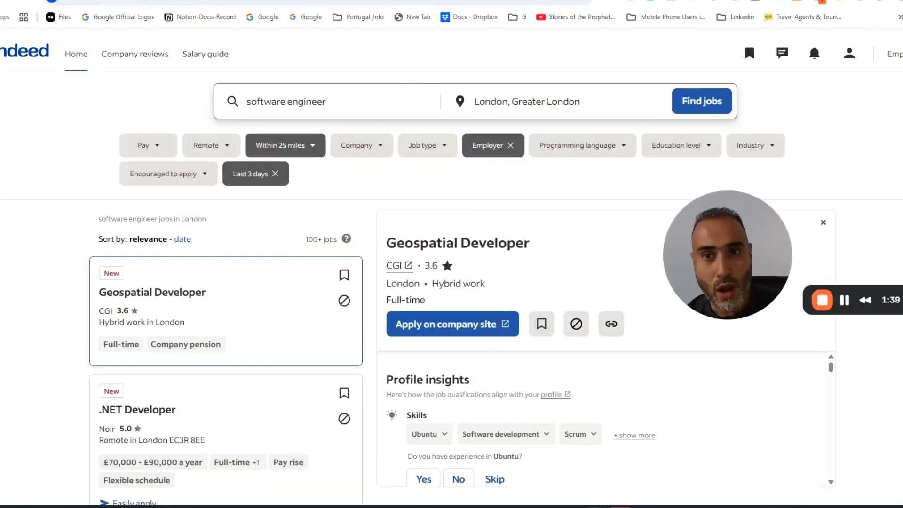
key("ctrl+shift+Tab")
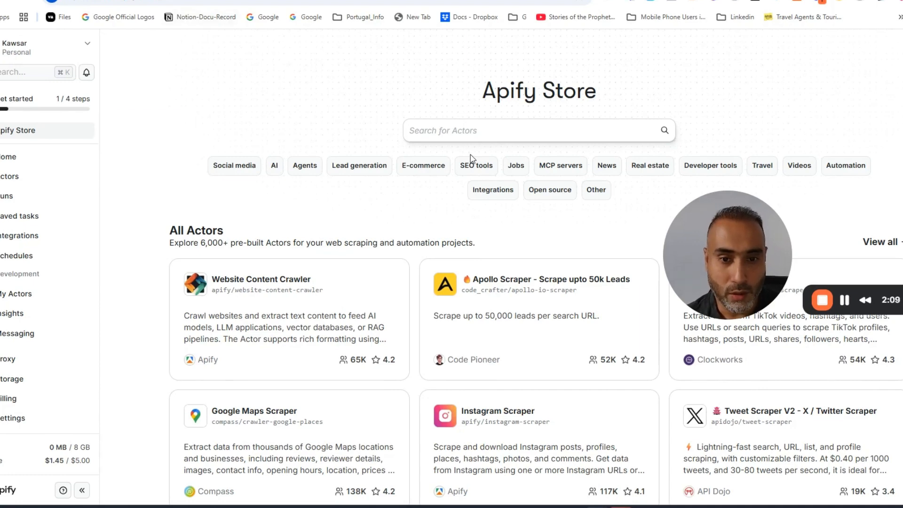
Browse the Store's Jobs category of Actors and review the Apify Actor spreadsheet of job board scrapers
left_click(518, 165)
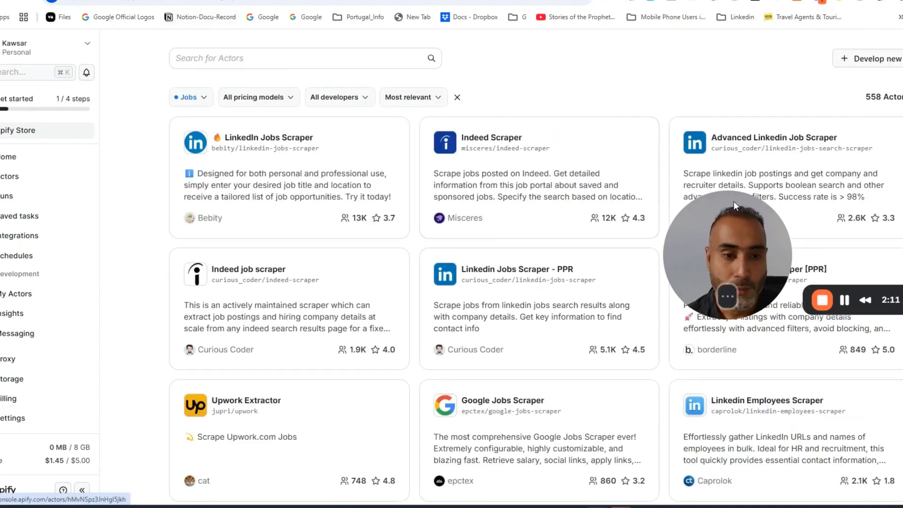
scroll(141, 183, "down", 12)
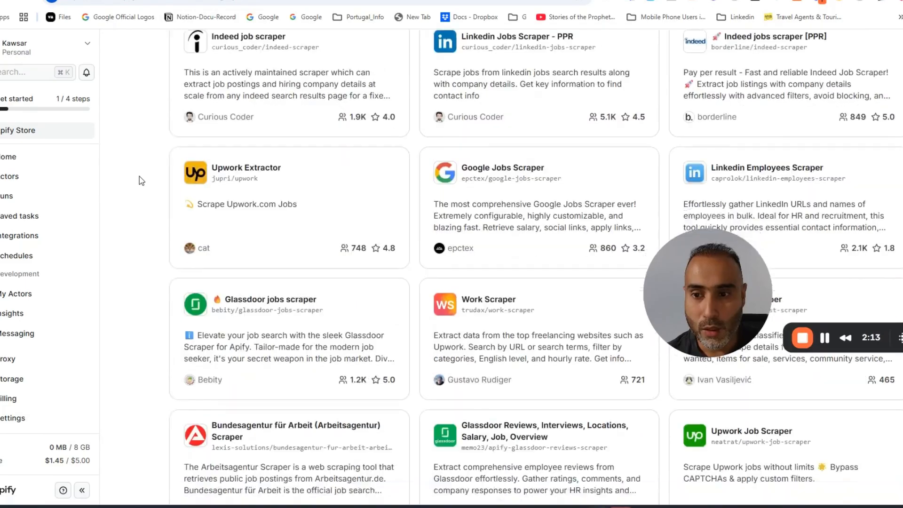
scroll(153, 214, "down", 5)
scroll(154, 214, "up", 20)
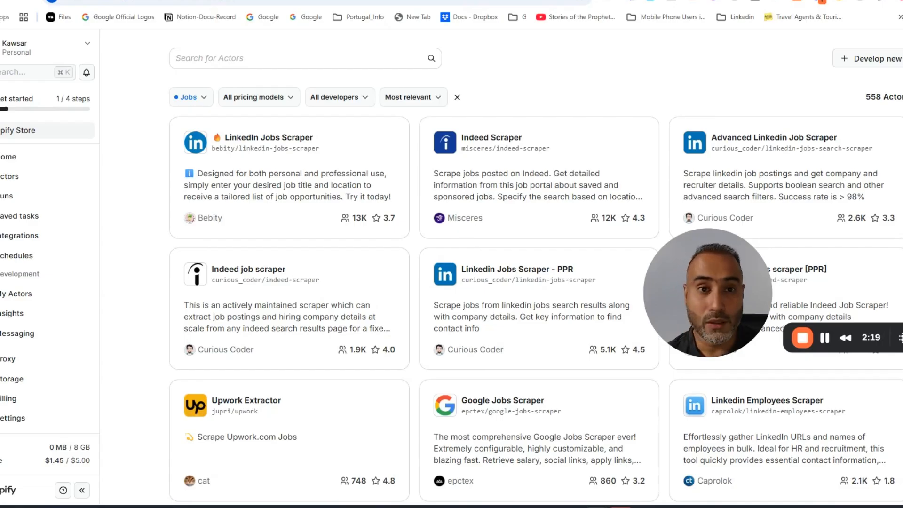
left_click(348, 1)
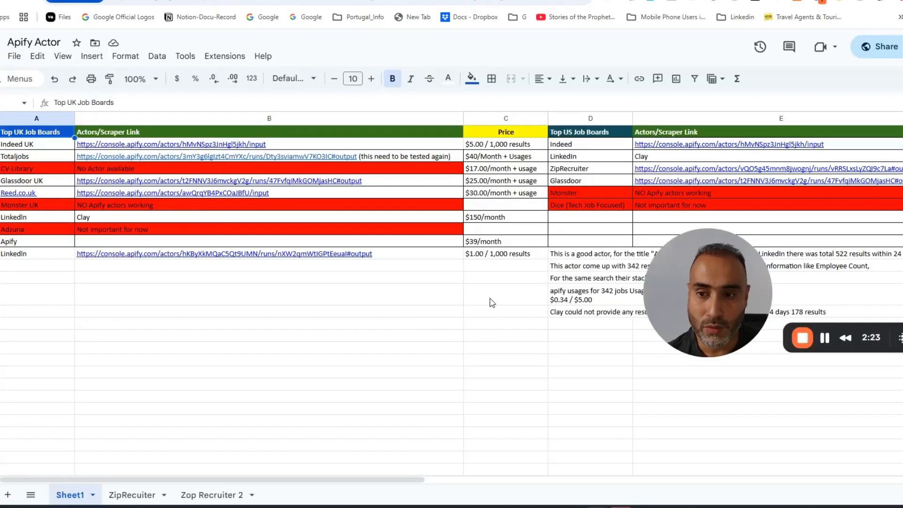
Copy the URL of the Indeed job search and open the Indeed Scraper from the Apify Actors list
left_click(281, 0)
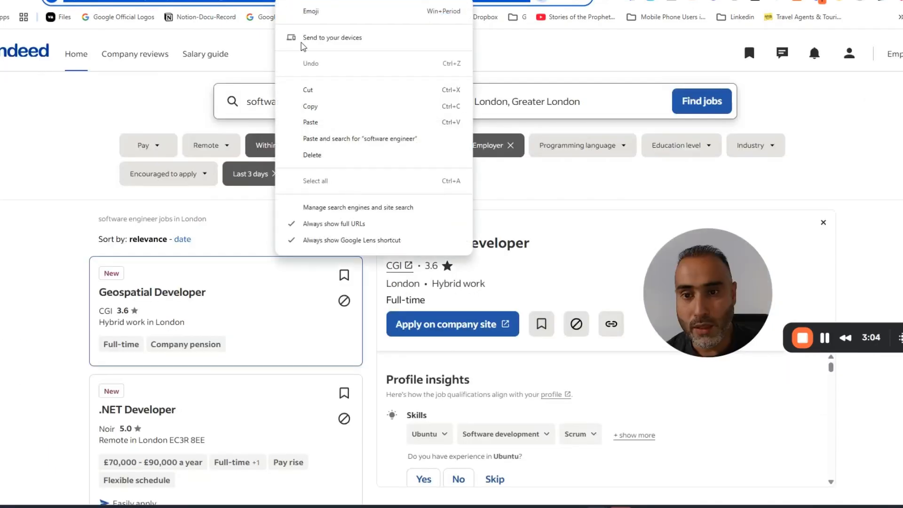
left_click(323, 107)
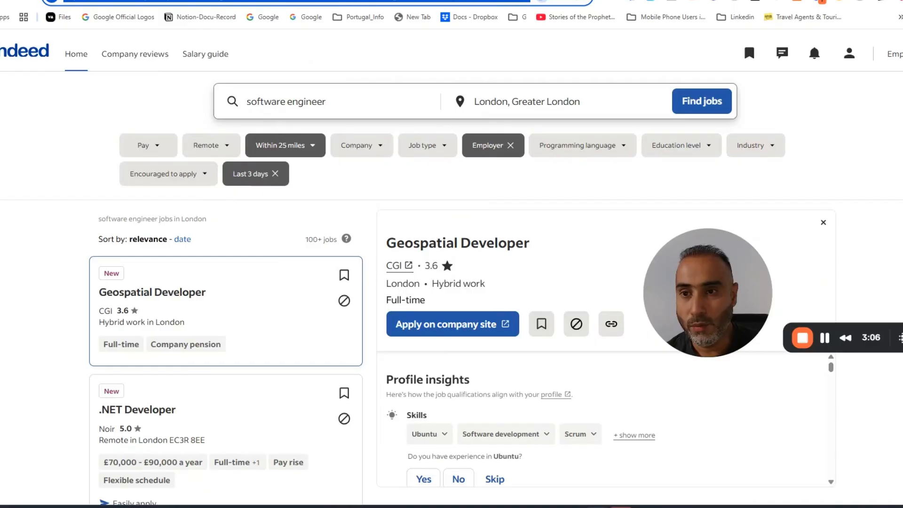
left_click(123, 1)
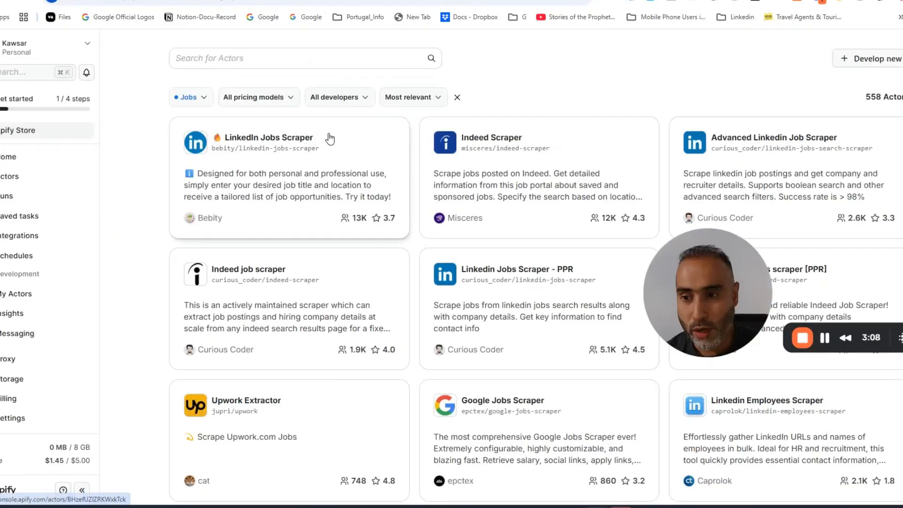
left_click(11, 176)
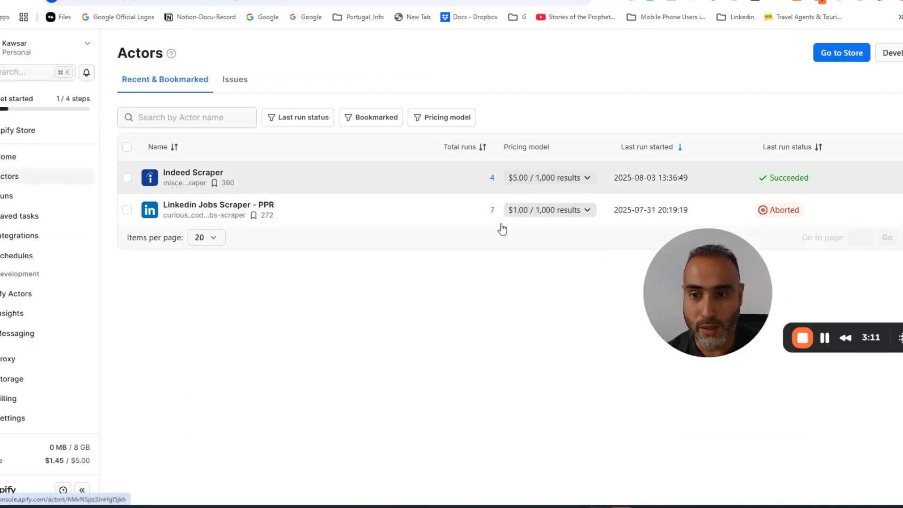
left_click(512, 178)
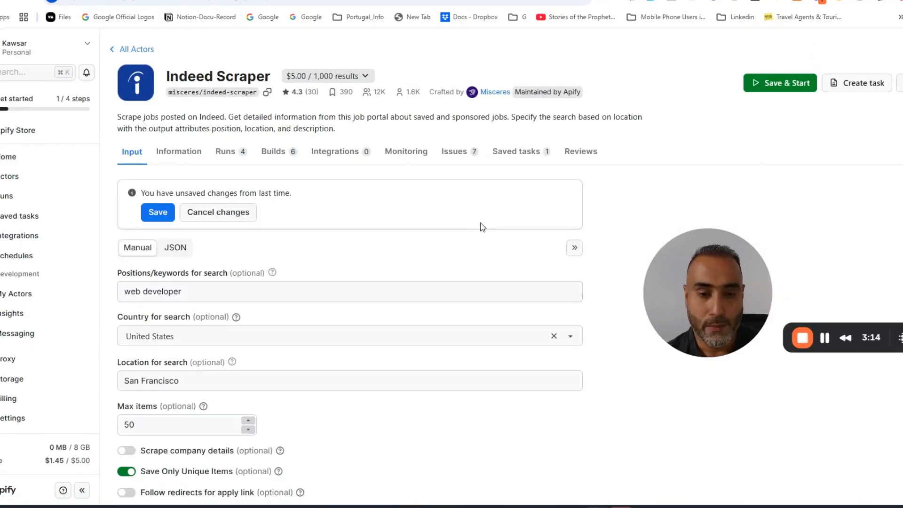
left_click_drag(693, 248, 703, 272)
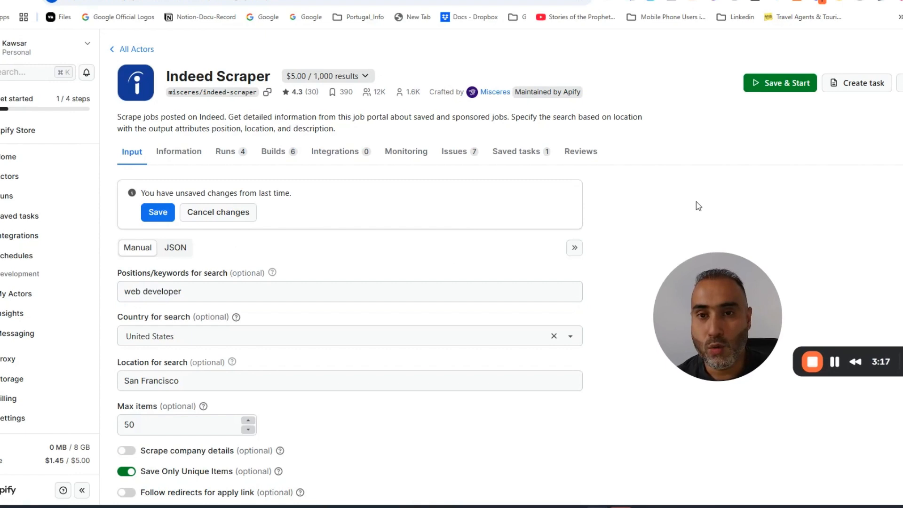
Review the position keyword and location inputs of the Indeed Scraper
scroll(612, 210, "down", 1)
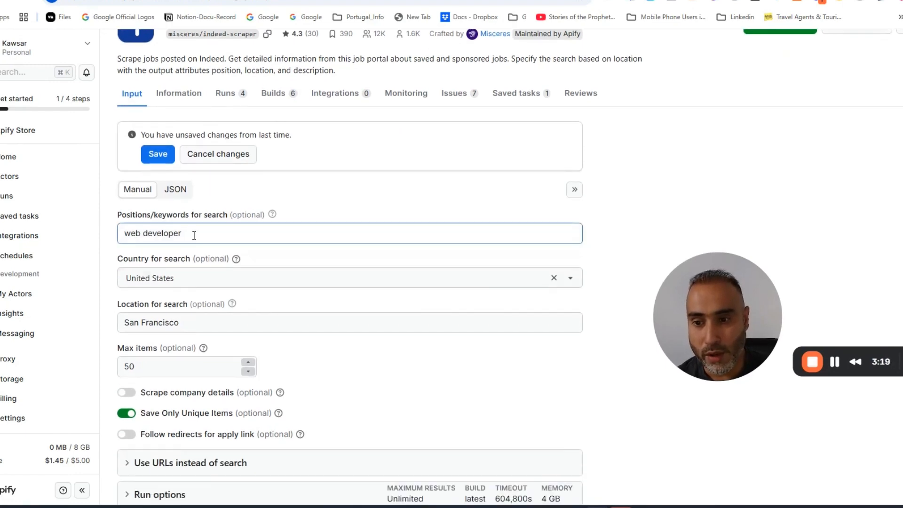
triple_click(212, 234)
left_click(649, 189)
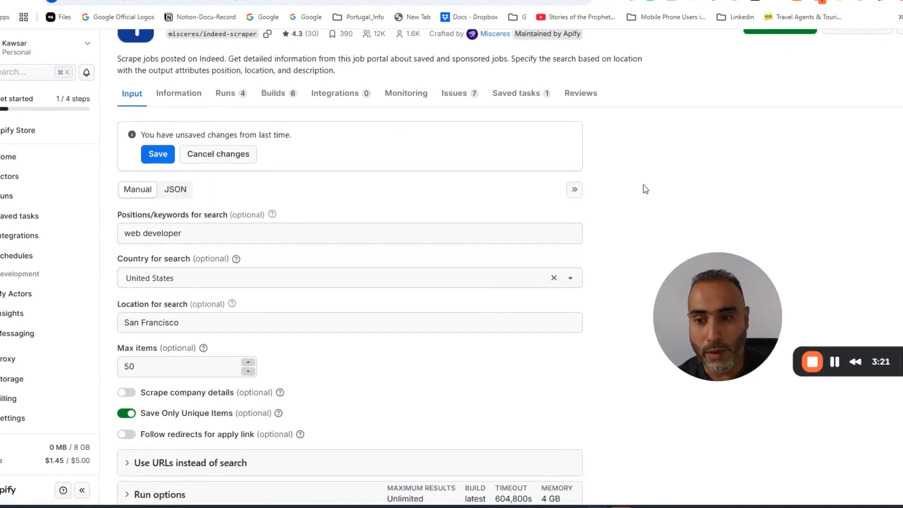
left_click(207, 320)
left_click(696, 179)
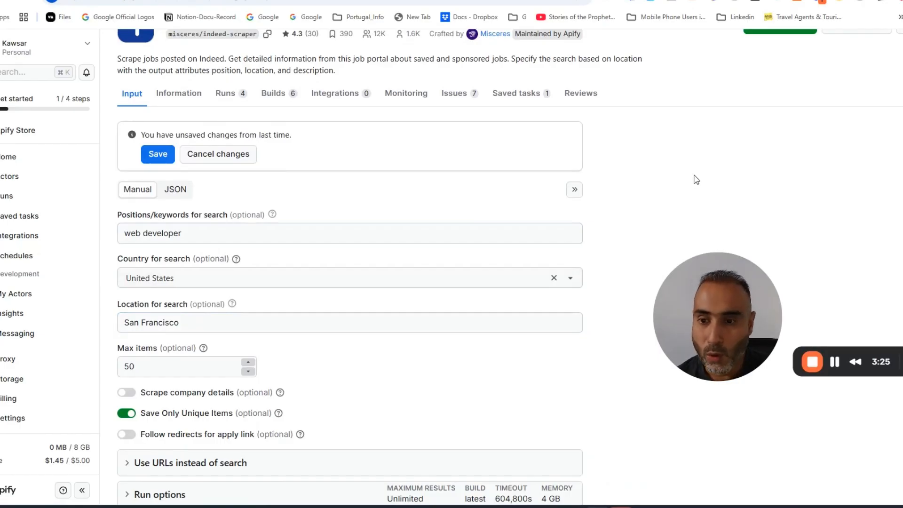
Expand the option to use URLs instead of search and replace the start URL with the copied Indeed search URL
scroll(687, 179, "down", 2)
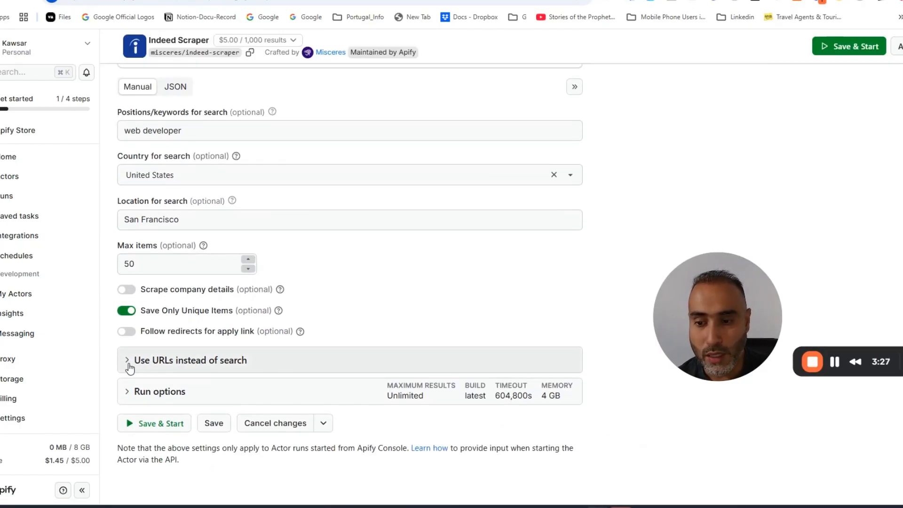
left_click(130, 370)
scroll(559, 249, "down", 2)
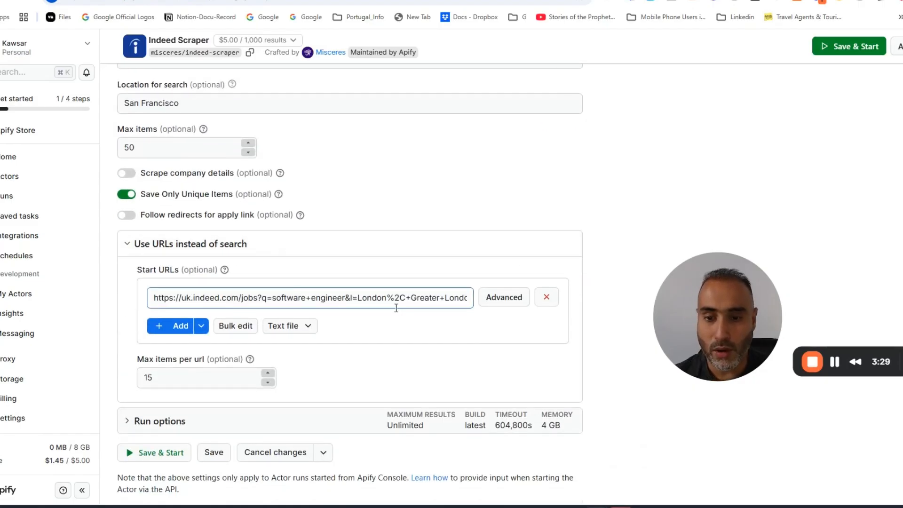
left_click(391, 301)
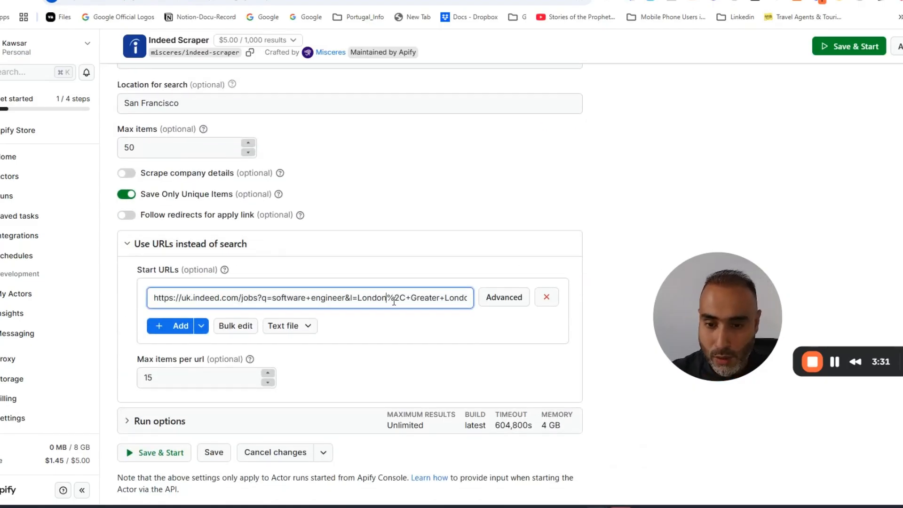
key("ctrl+a")
key("BackSpace")
key("ctrl+v")
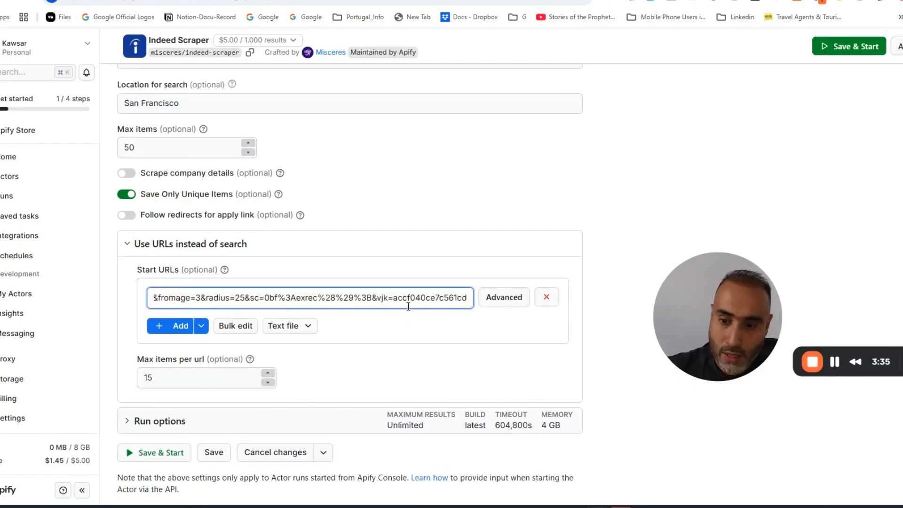
left_click(590, 255)
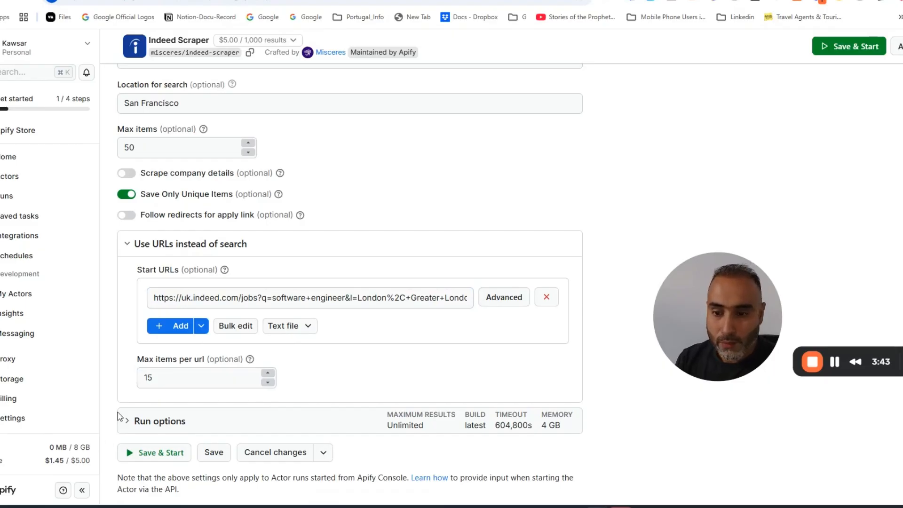
Review the maximum items per URL setting and the Indeed search page
left_click_drag(177, 375, 113, 392)
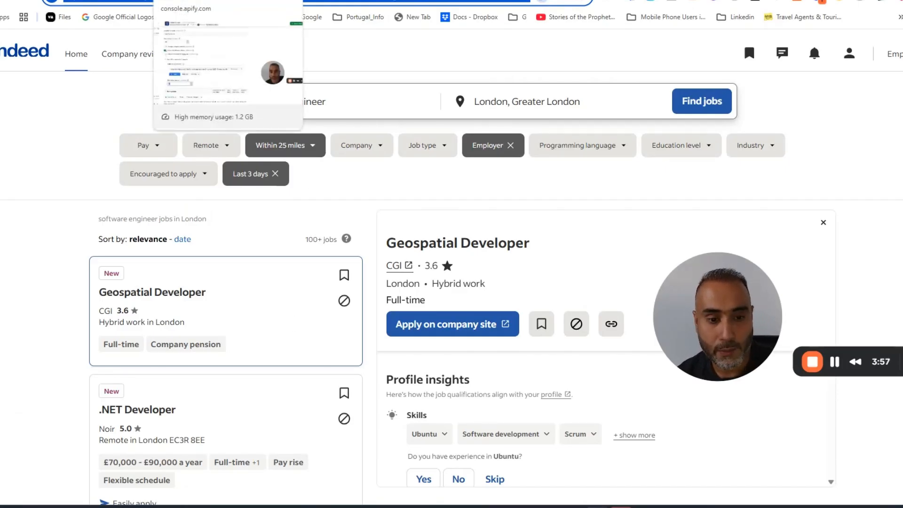
left_click(198, 4)
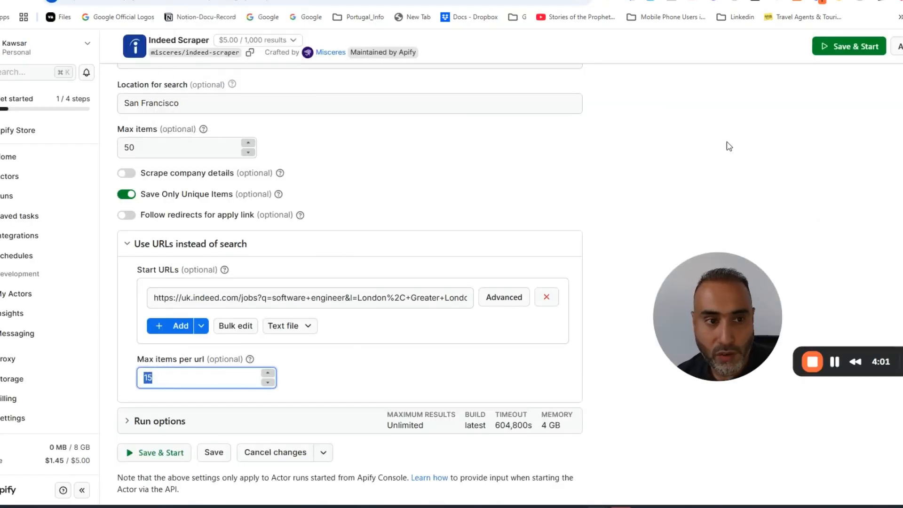
Create a new task from the Indeed Scraper titled "YT Indeed Demo", copying the input from the Actor
scroll(734, 256, "up", 6)
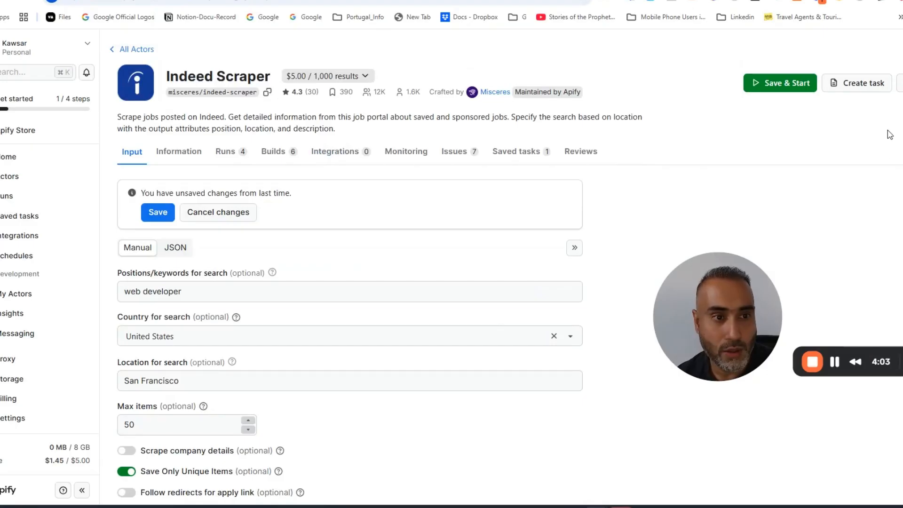
left_click_drag(726, 274, 721, 227)
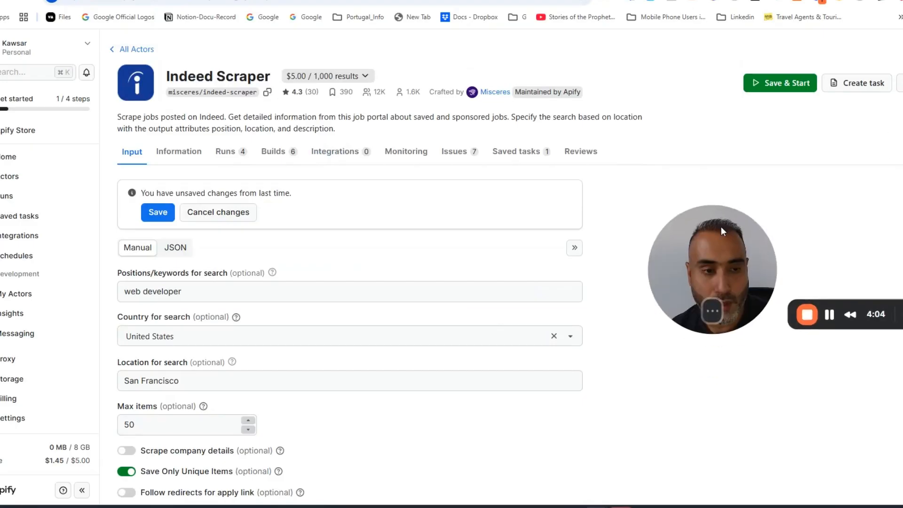
left_click(855, 82)
left_click(425, 242)
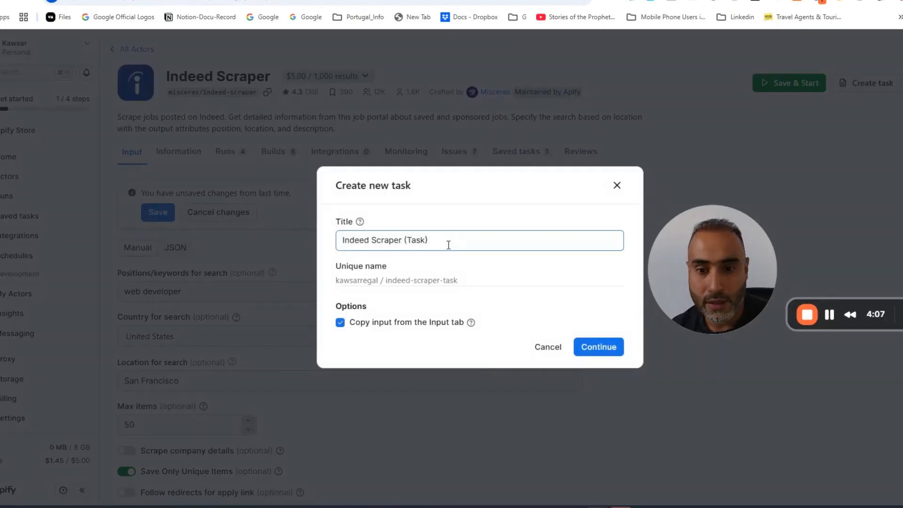
left_click_drag(426, 242, 261, 257)
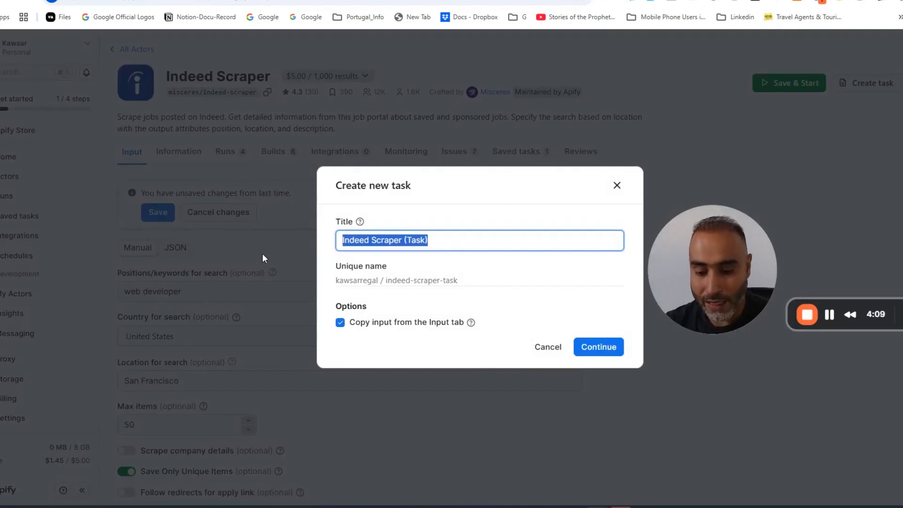
type("YT")
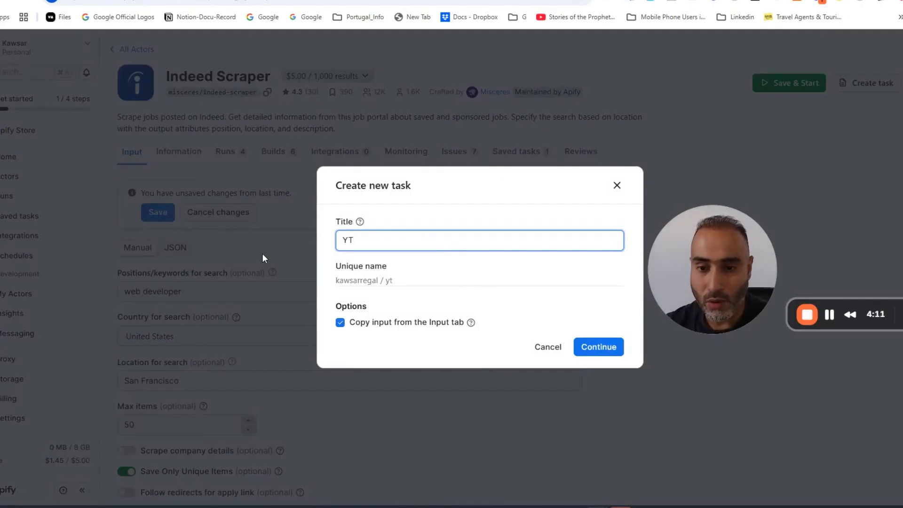
type(" INdee")
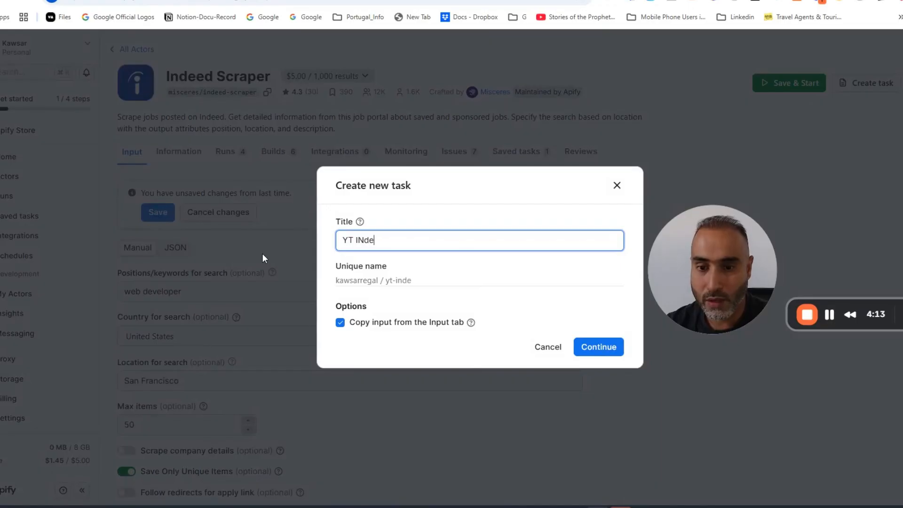
key("BackSpace")
key("BackSpace")
key("BackSpace")
key("BackSpace")
type("nd")
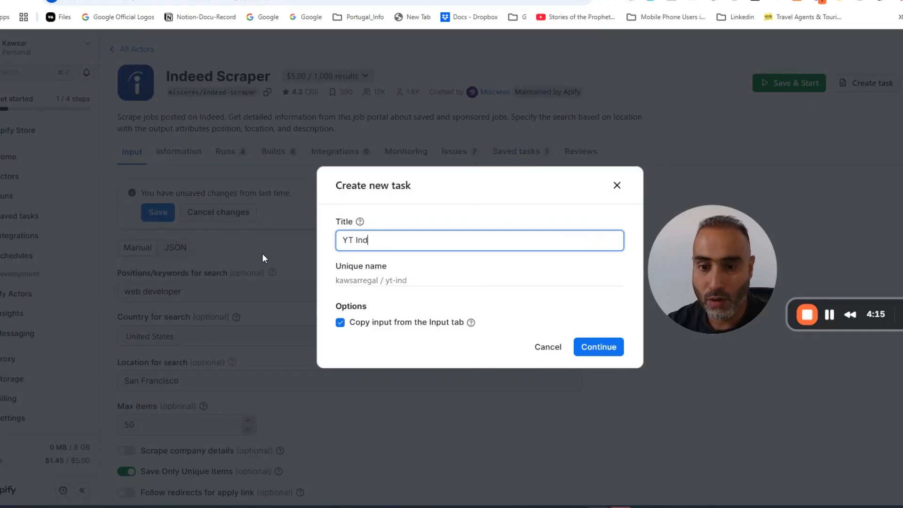
type("eed Demo")
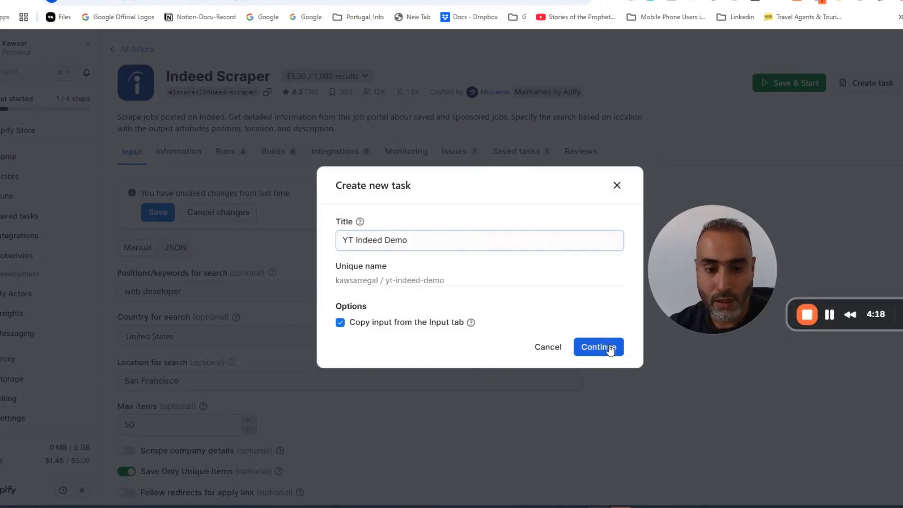
left_click(597, 347)
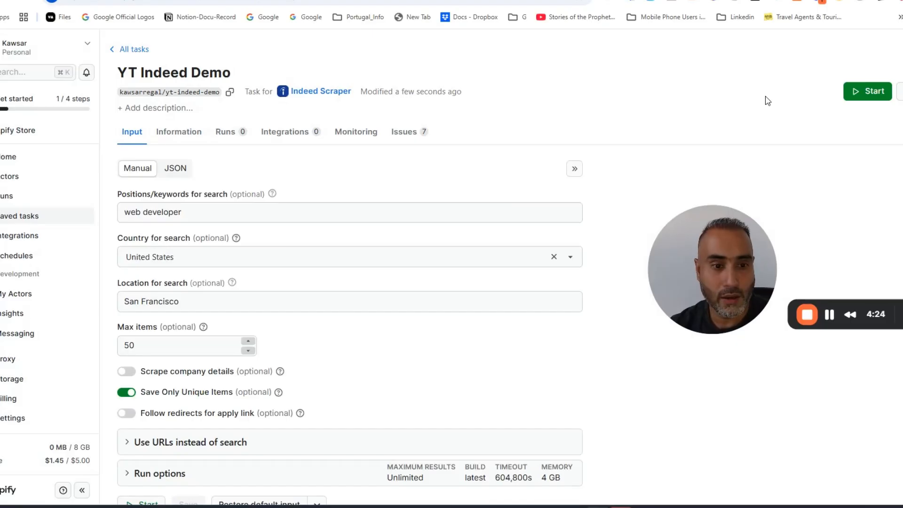
Check the YT Indeed Demo task's input and start a run
scroll(638, 193, "down", 1)
scroll(658, 195, "up", 1)
left_click(866, 91)
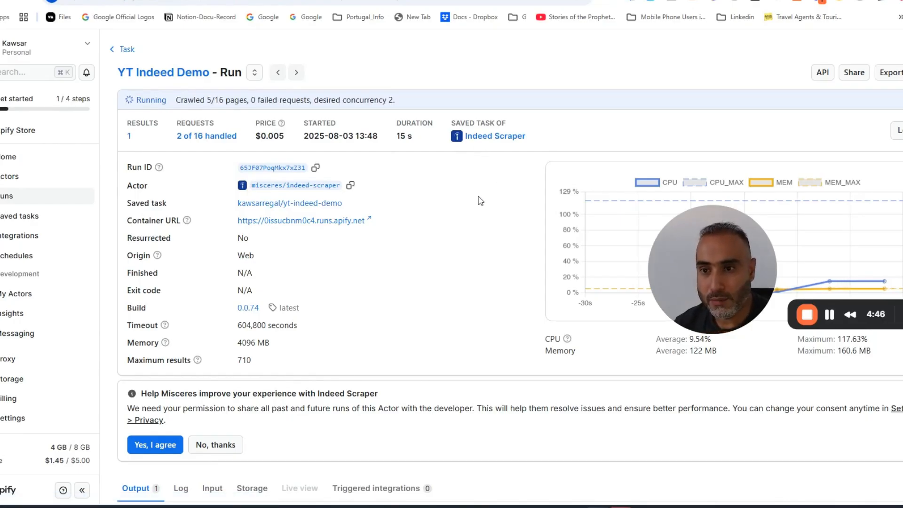
Review the job listings coming into the run's output table
scroll(367, 256, "down", 5)
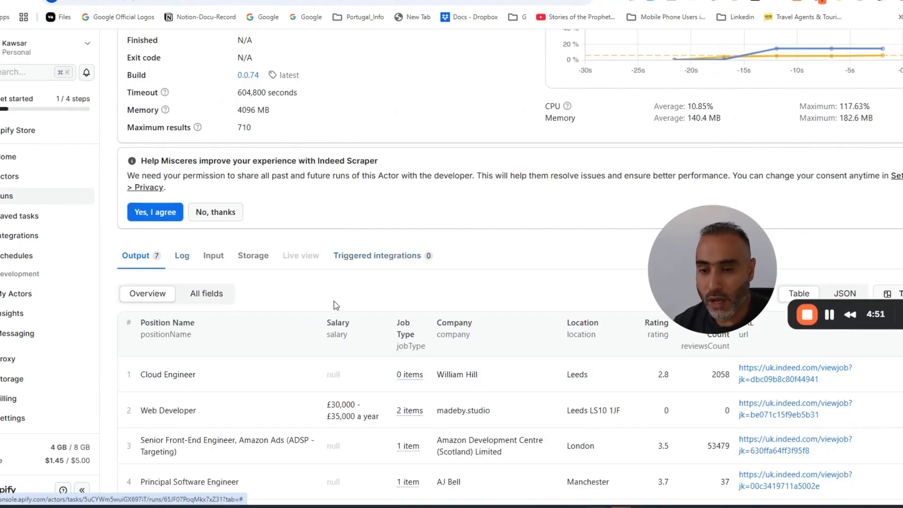
scroll(331, 287, "down", 6)
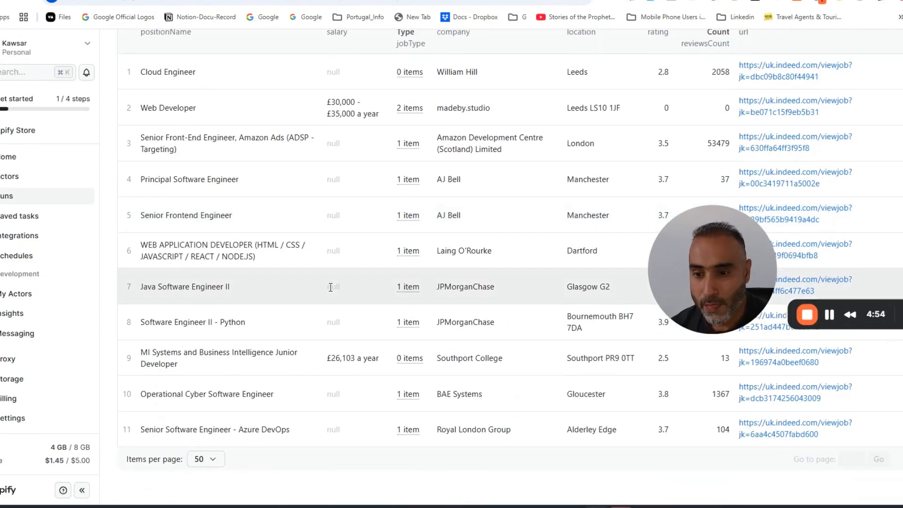
scroll(331, 288, "up", 10)
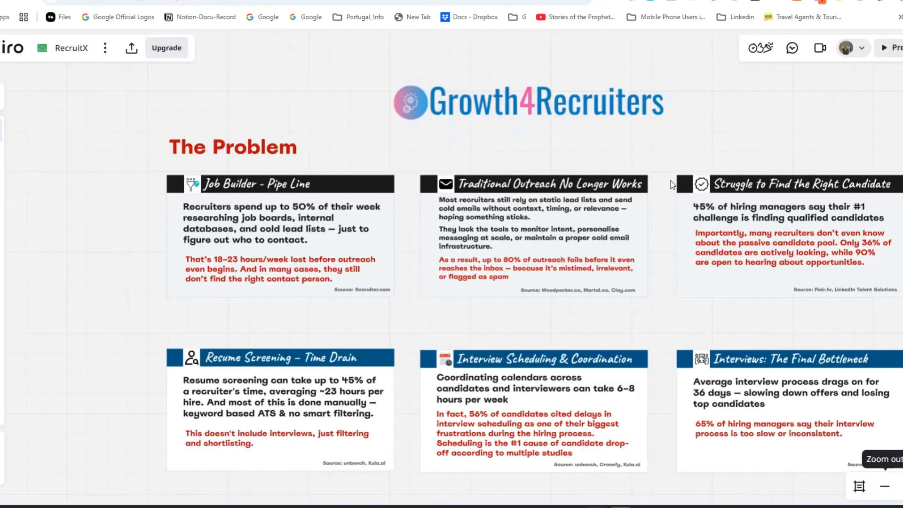
Switch to the RecruitX board in Miro and zoom in on the Lead List of the Daily Lead Engine
scroll(696, 136, "down", 10)
scroll(662, 218, "up", 10)
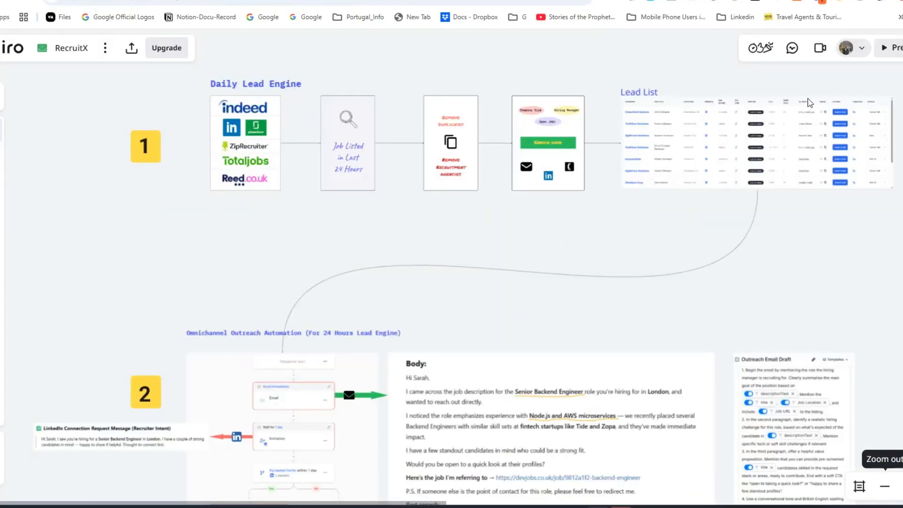
scroll(877, 100, "up", 5)
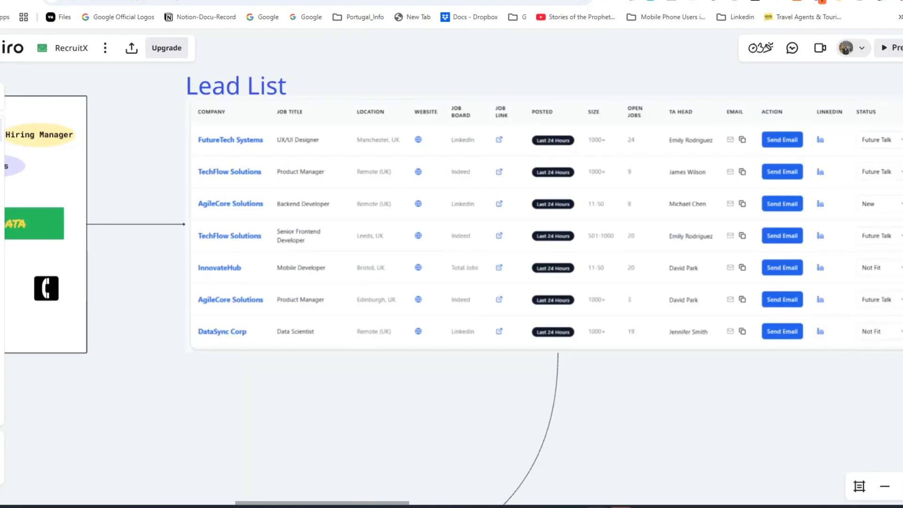
scroll(475, 270, "up", 3)
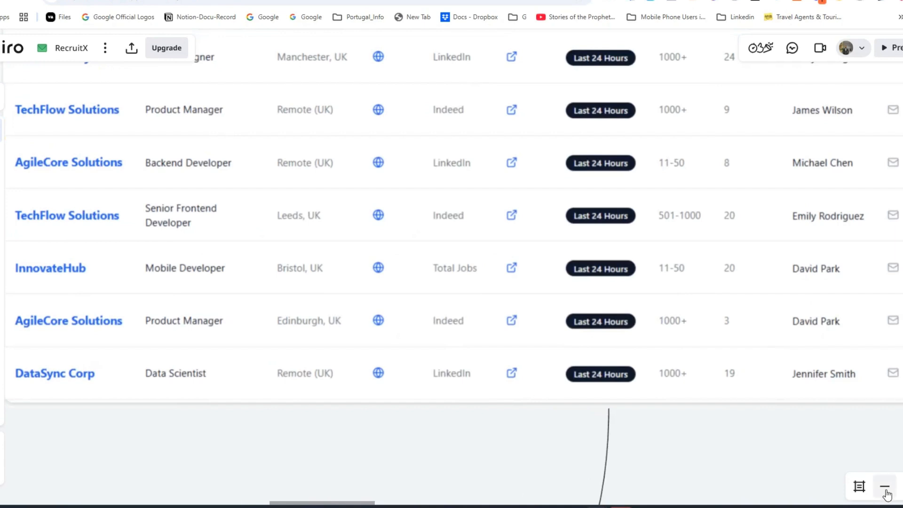
scroll(510, 208, "up", 3)
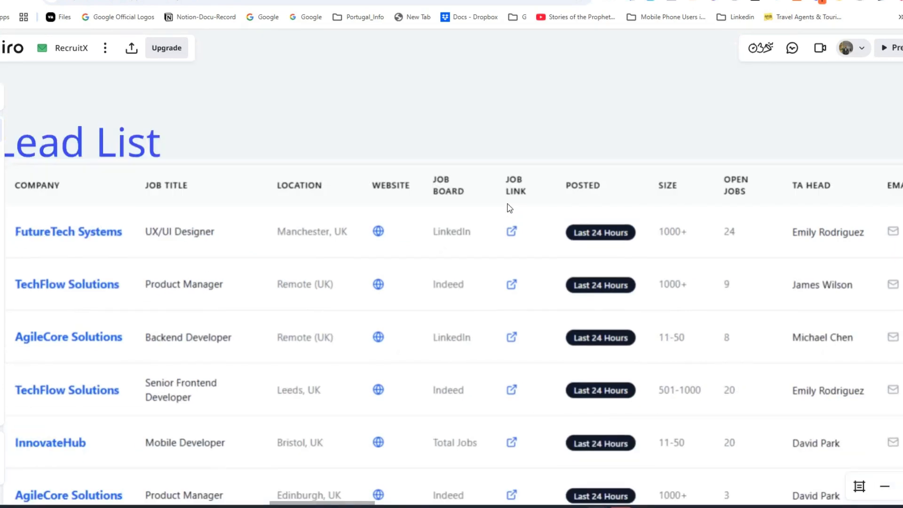
Examine the Lead List columns from company and job title through open jobs, contact details and status
left_click(407, 115)
left_click_drag(415, 121, 423, 99)
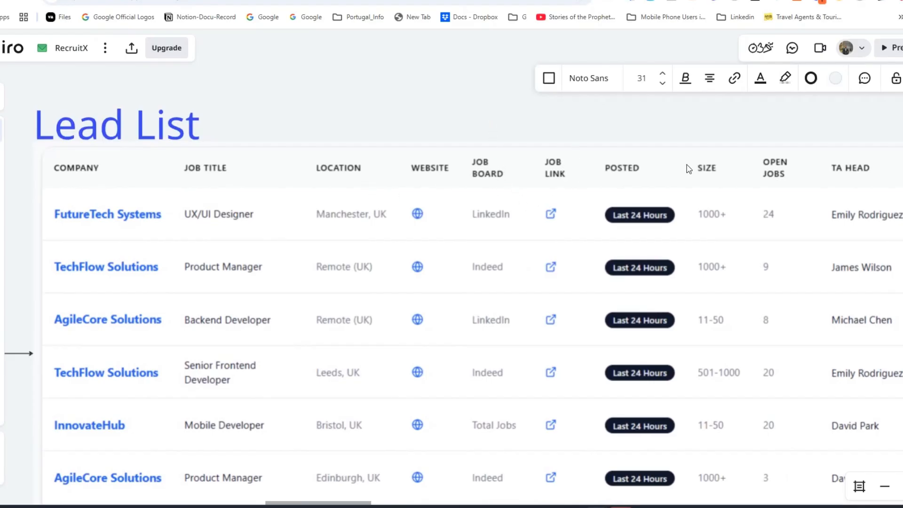
left_click_drag(743, 114, 439, 107)
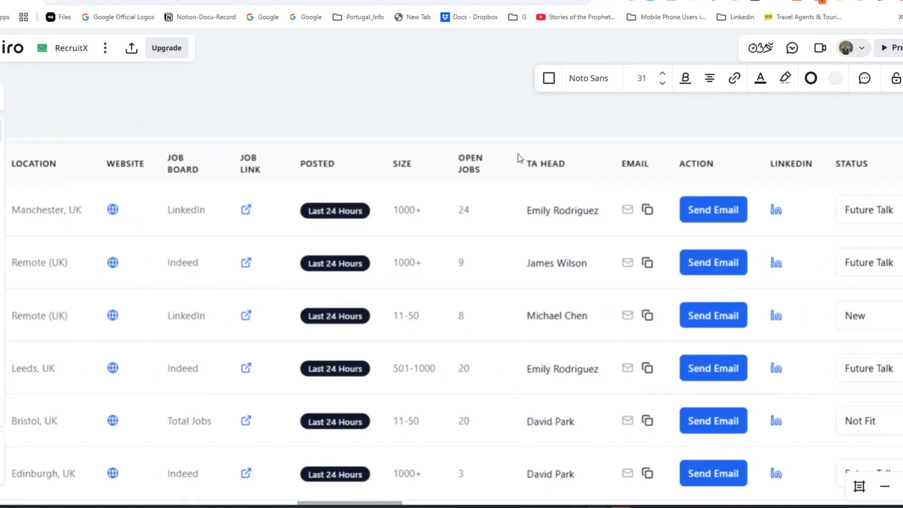
scroll(455, 131, "down", 5)
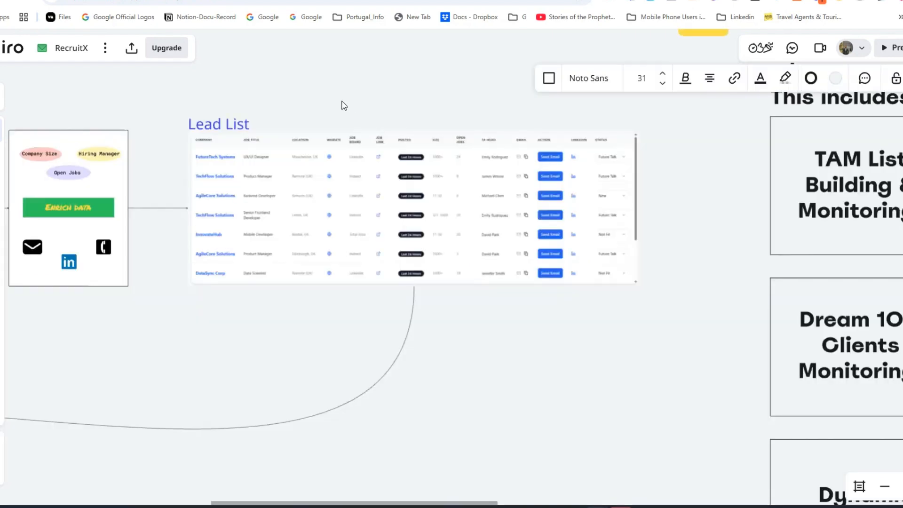
scroll(440, 207, "down", 5)
scroll(518, 254, "up", 5)
scroll(518, 255, "up", 5)
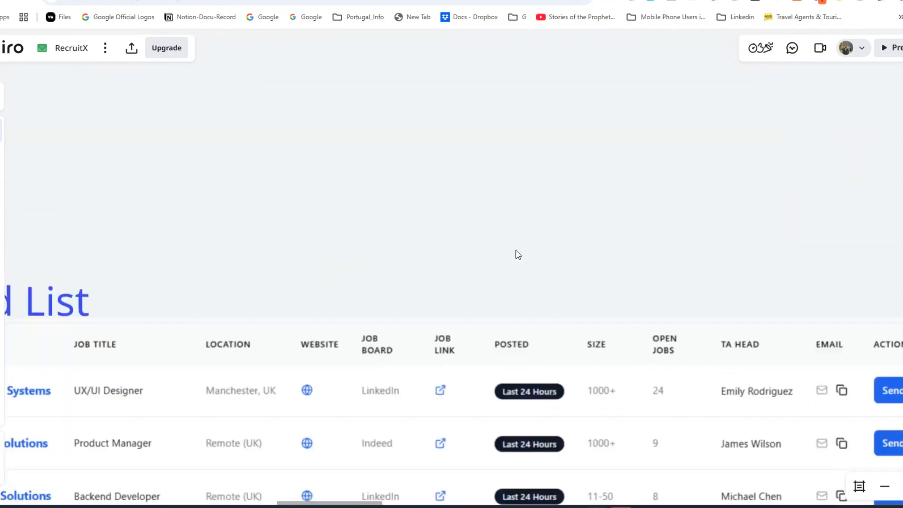
left_click_drag(468, 239, 595, 96)
scroll(595, 96, "down", 3)
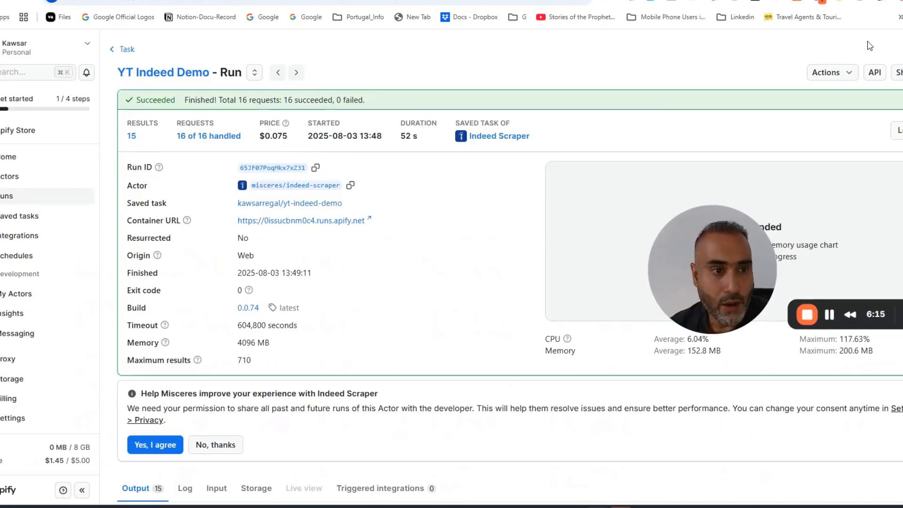
Switch to the Apify run page and review the finished run's details and scraped jobs
scroll(472, 211, "down", 5)
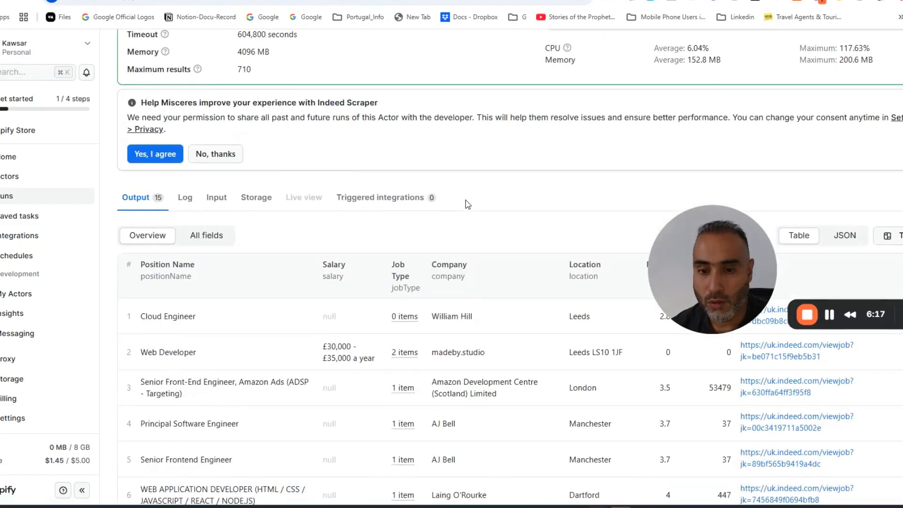
scroll(469, 196, "down", 7)
scroll(464, 201, "up", 11)
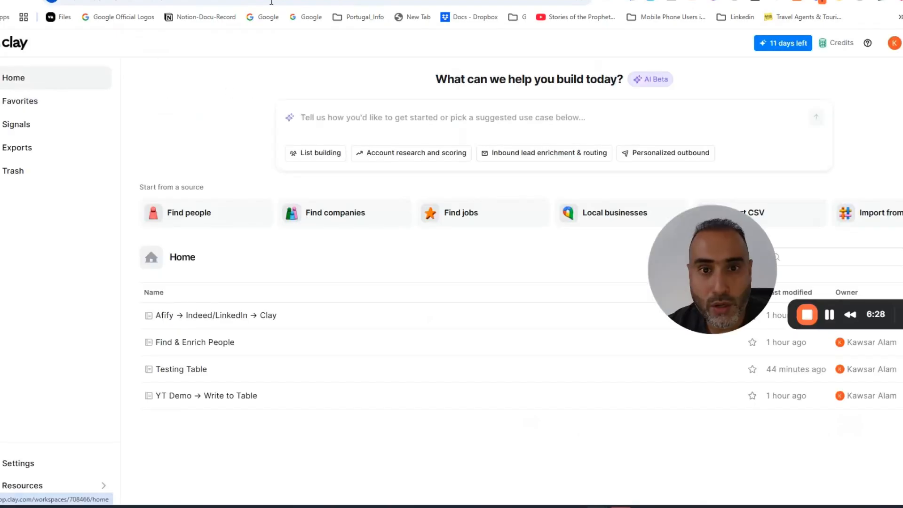
Switch to the Clay website and look through the data enrichment and AI agent features on its homepage
left_click(202, 0)
mouse_move(336, 50)
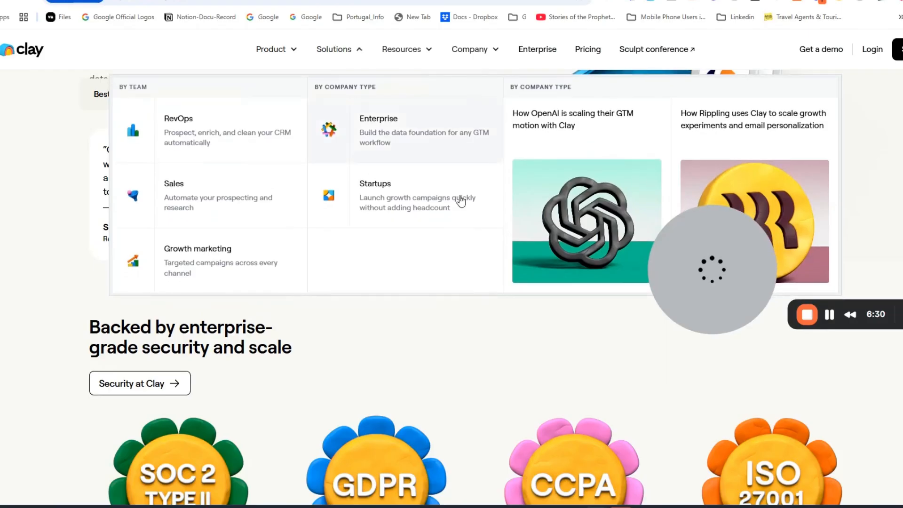
scroll(470, 256, "up", 8)
scroll(468, 249, "down", 10)
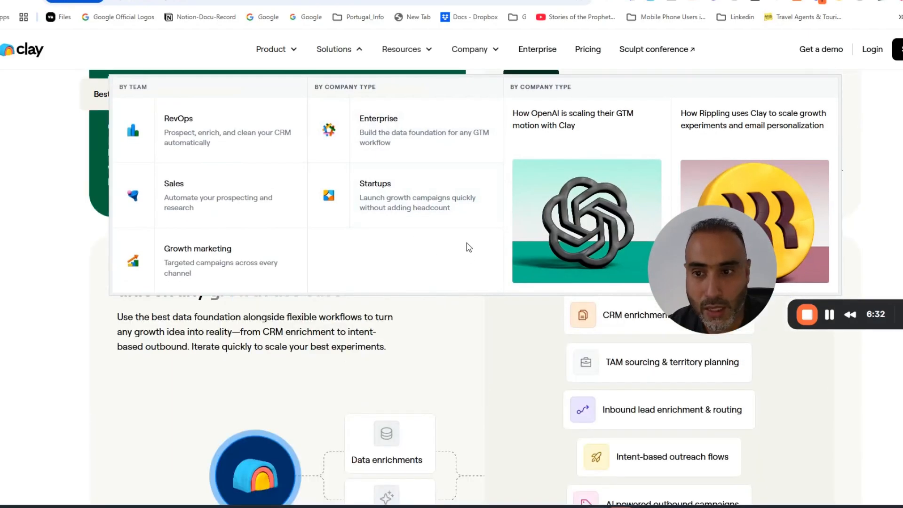
scroll(900, 150, "up", 3)
scroll(900, 150, "down", 10)
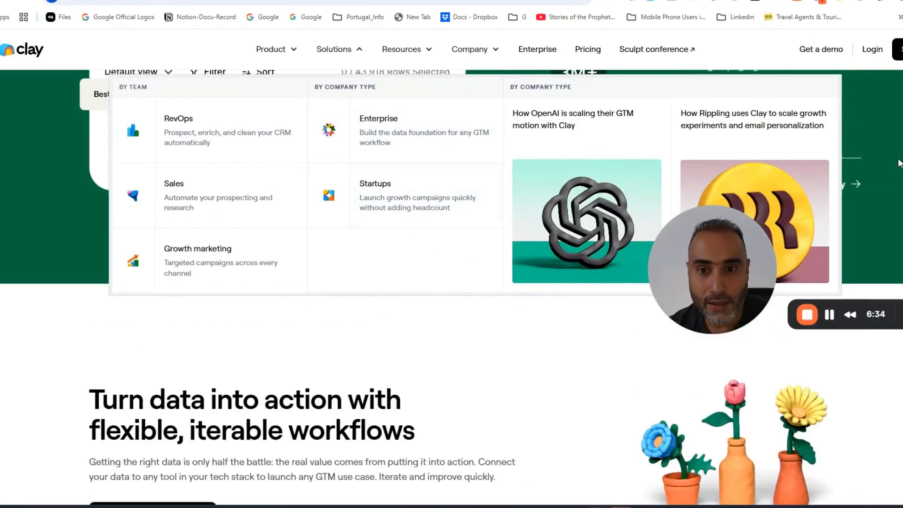
scroll(900, 162, "up", 6)
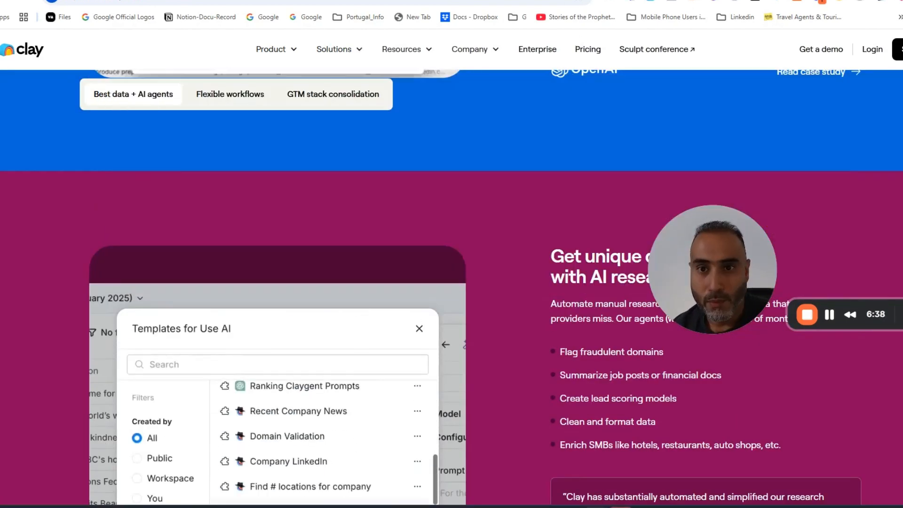
Return to the Miro board and review which Lead List fields the enrichment has to fill
left_click(146, 1)
scroll(327, 235, "down", 10)
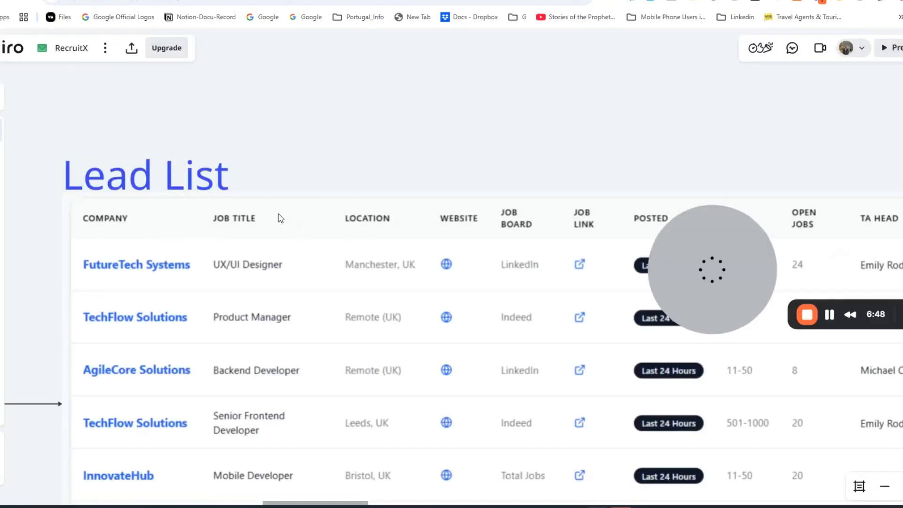
left_click_drag(617, 313, 408, 381)
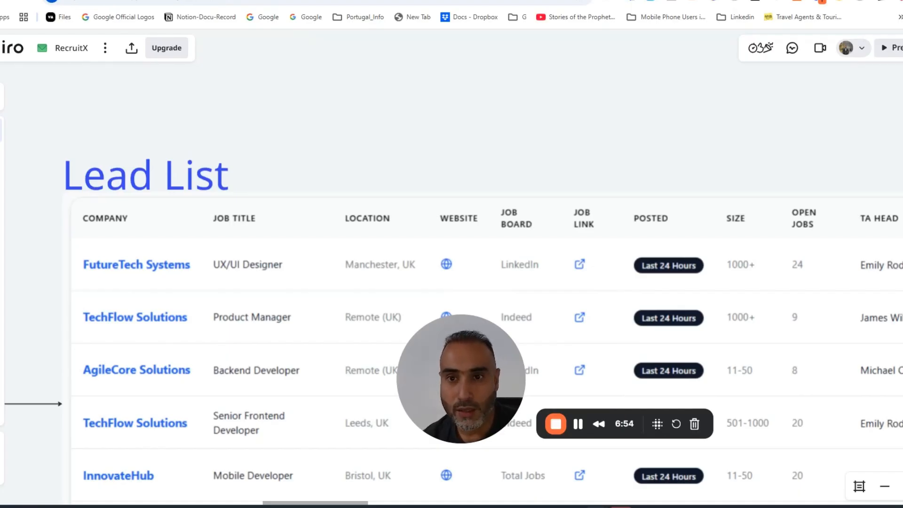
Switch to the Clay home page, create a new workbook and close its creation panel
key("ctrl+Tab")
key("ctrl+Tab")
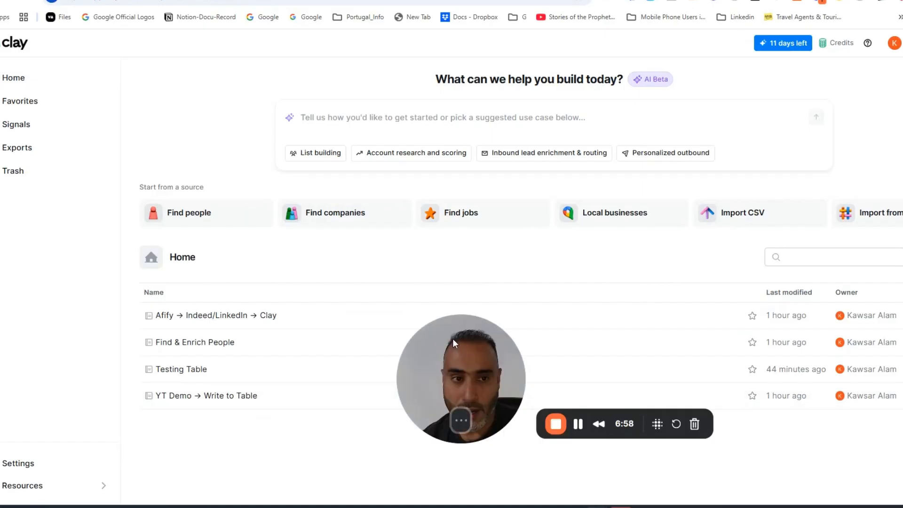
left_click_drag(454, 338, 166, 68)
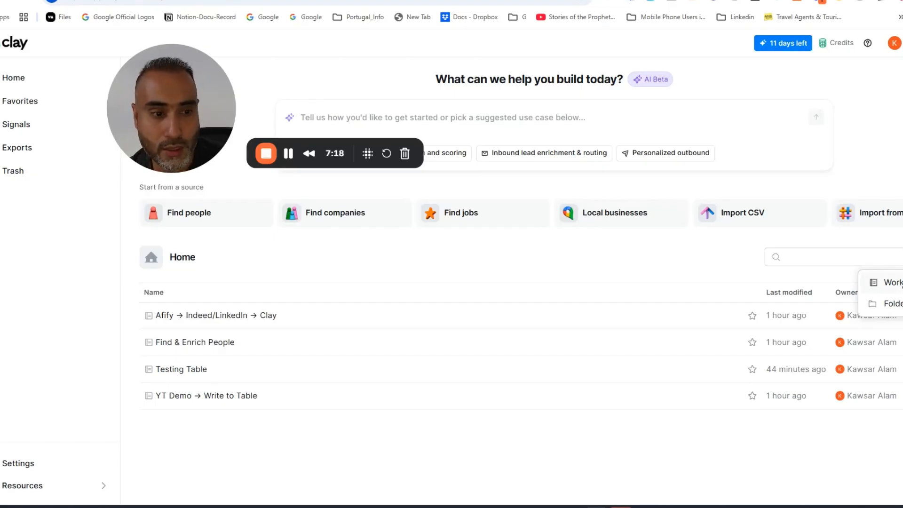
left_click_drag(207, 111, 433, 386)
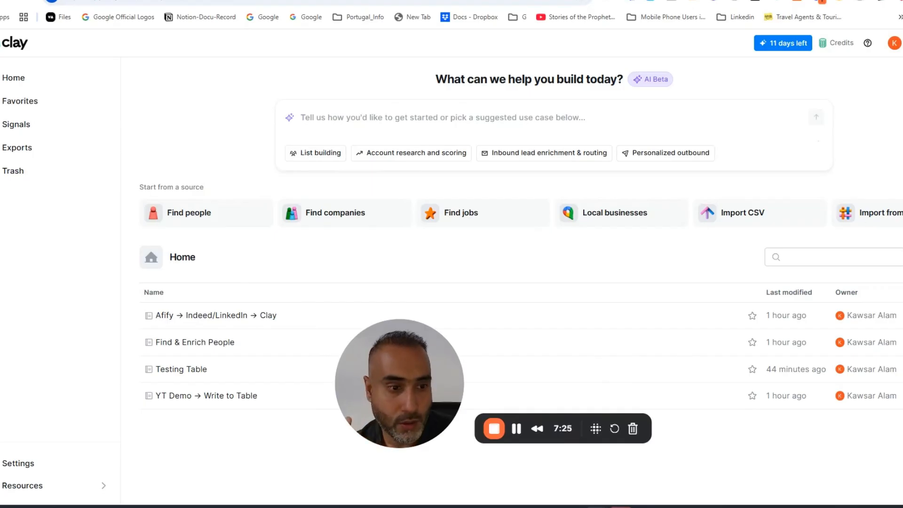
left_click(889, 282)
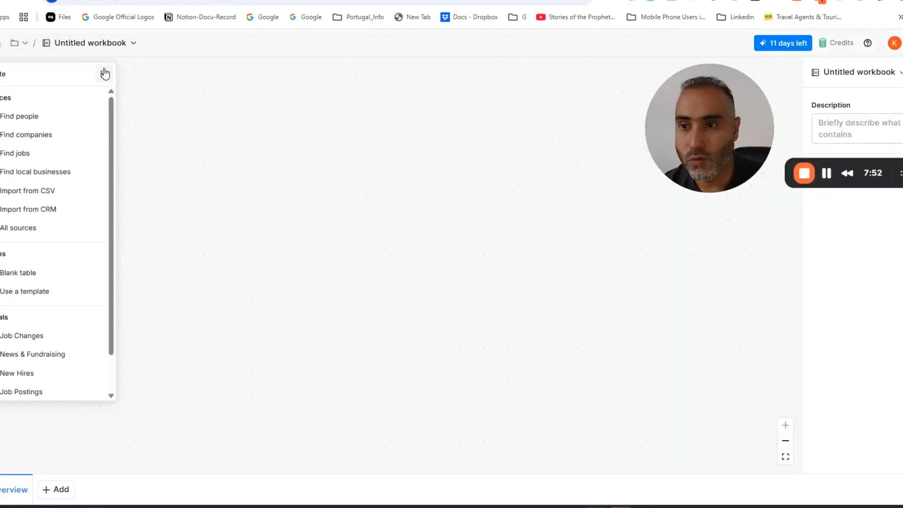
left_click(105, 74)
Rename the untitled workbook as YT Demo
left_click(89, 44)
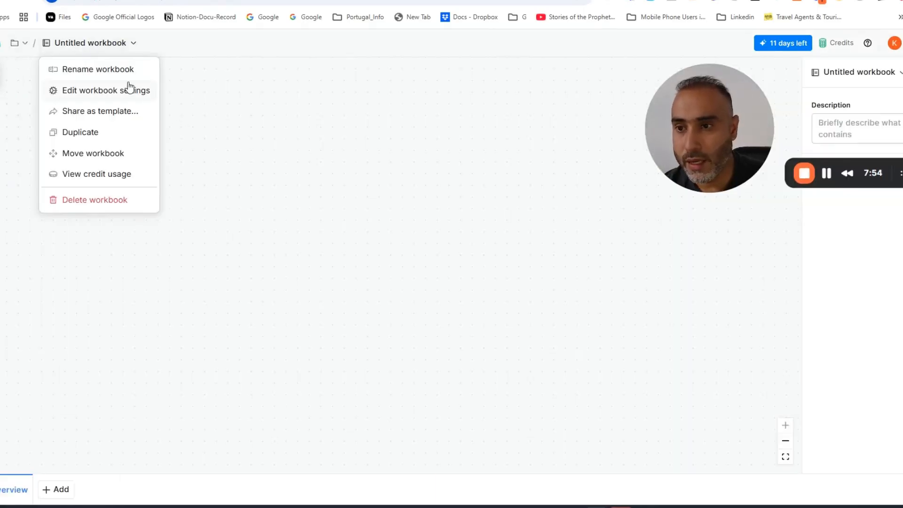
left_click(99, 71)
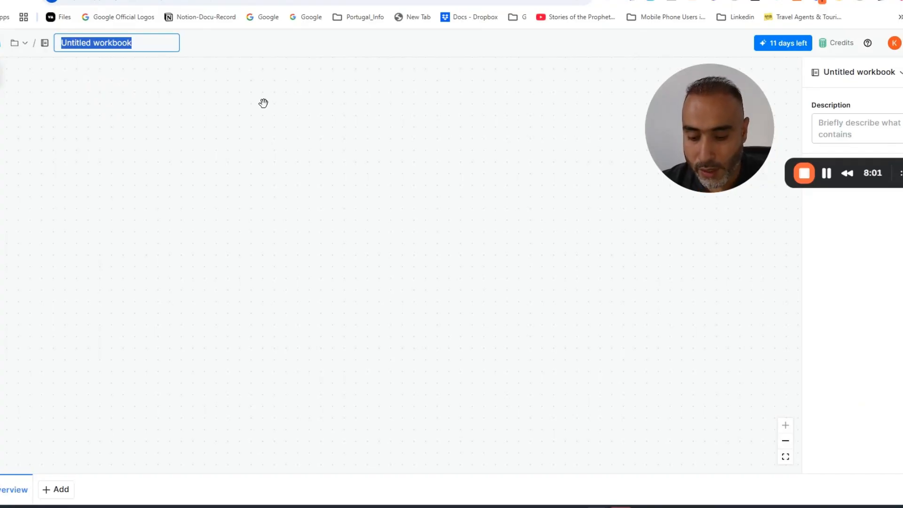
type("YT Demo")
key("Return")
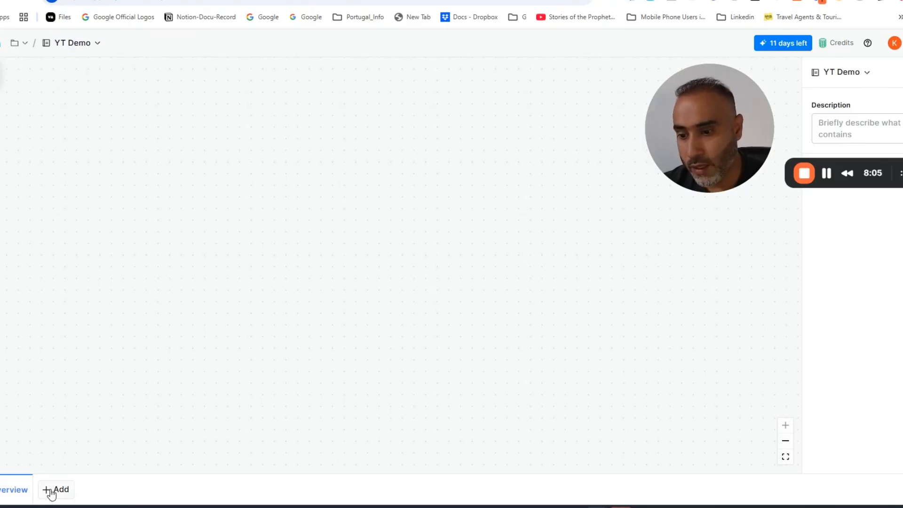
Start a new table in the workbook with Import data from Apify actor as its source
left_click(51, 490)
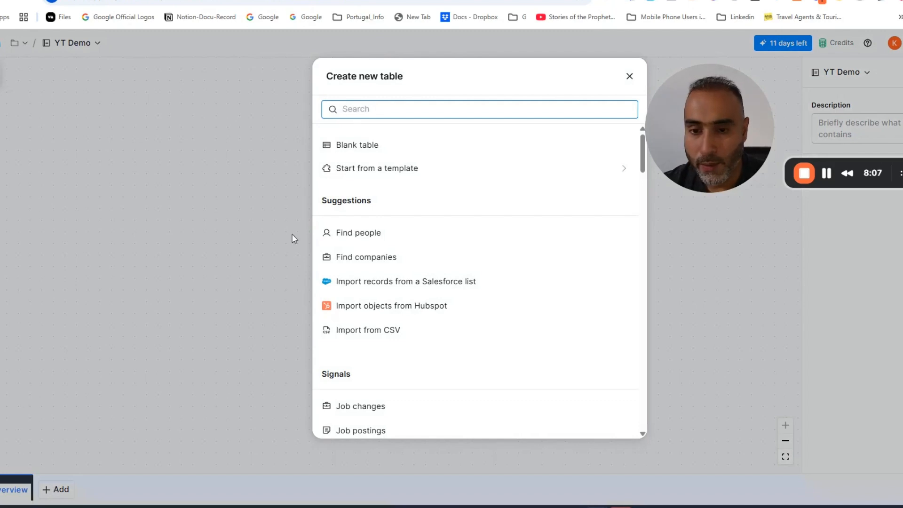
scroll(484, 161, "down", 8)
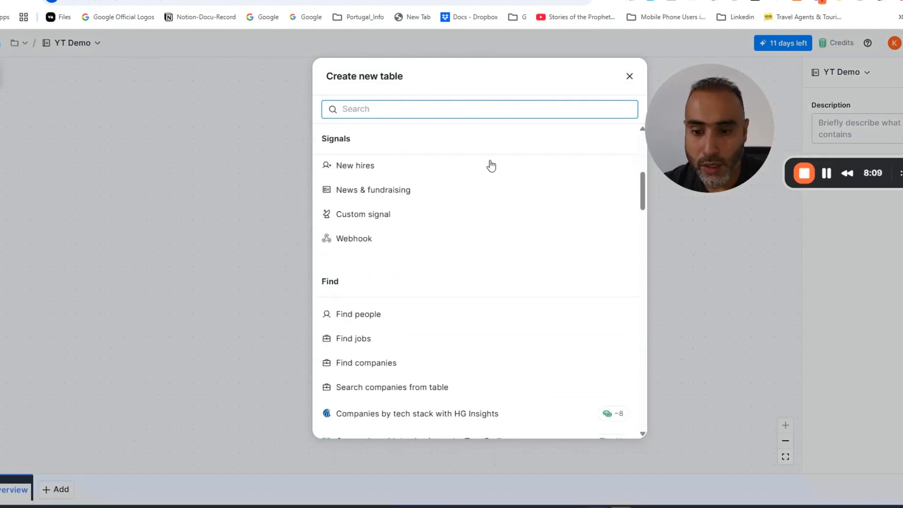
scroll(491, 166, "up", 10)
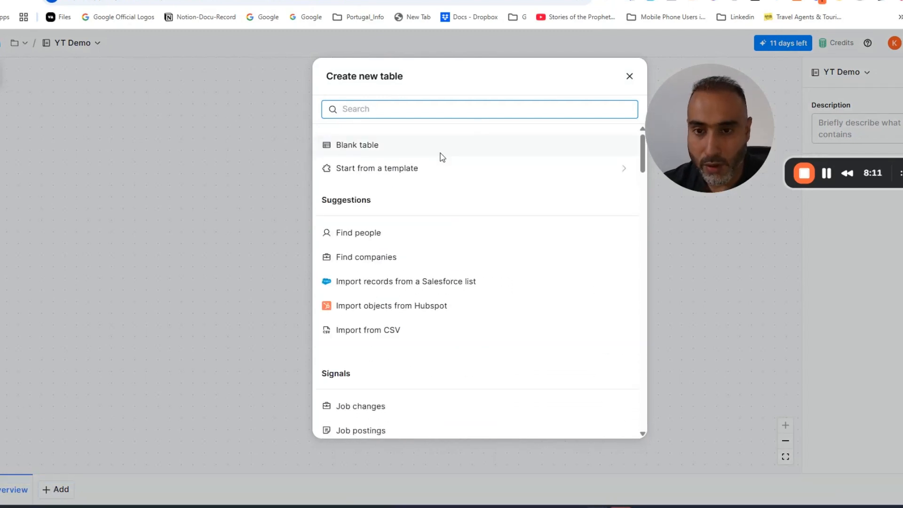
type("apif")
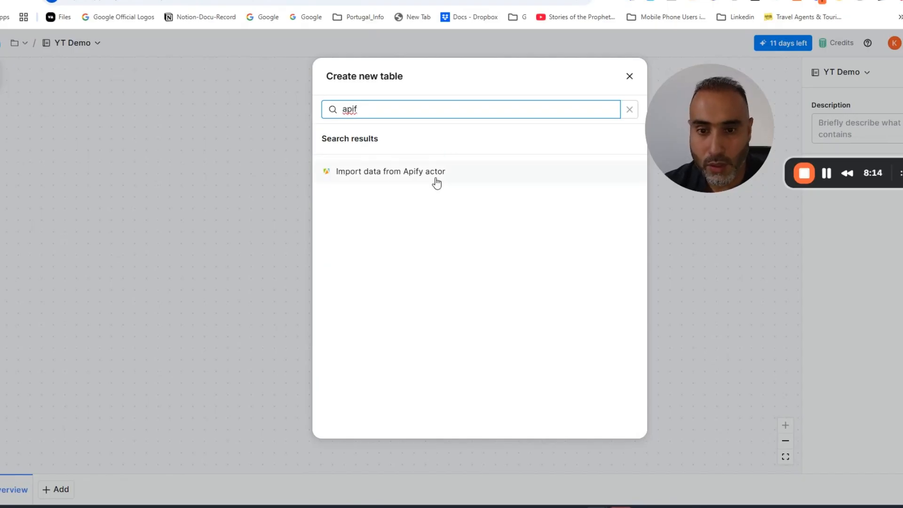
left_click(405, 177)
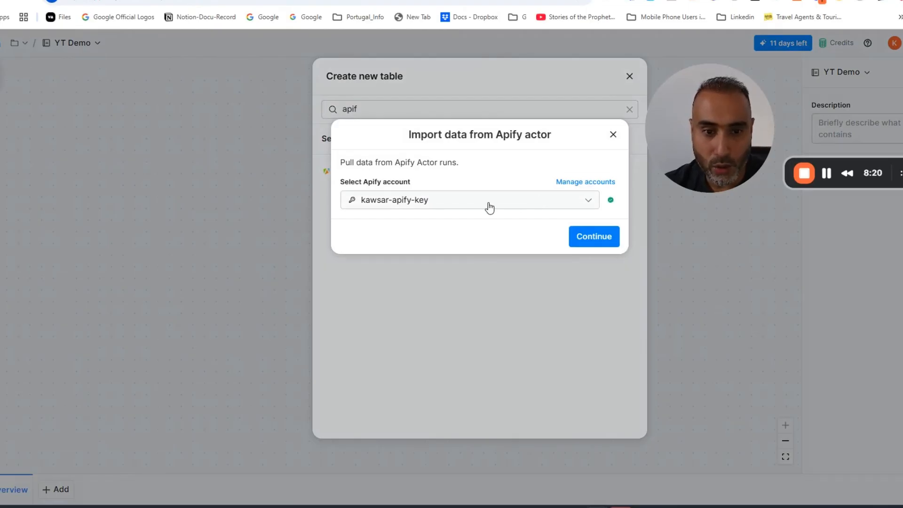
Open the management page for connected accounts, and switch to the Apify console to view its API & Integrations settings
left_click(592, 184)
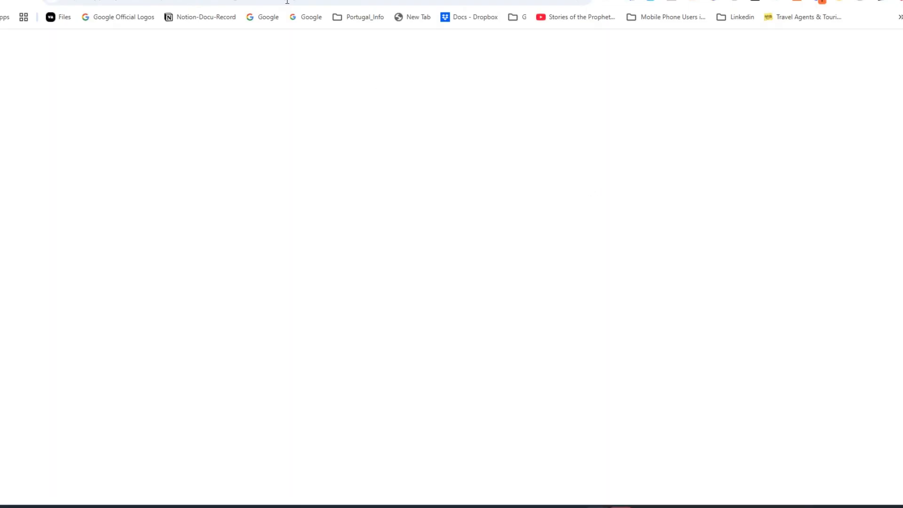
left_click(131, 0)
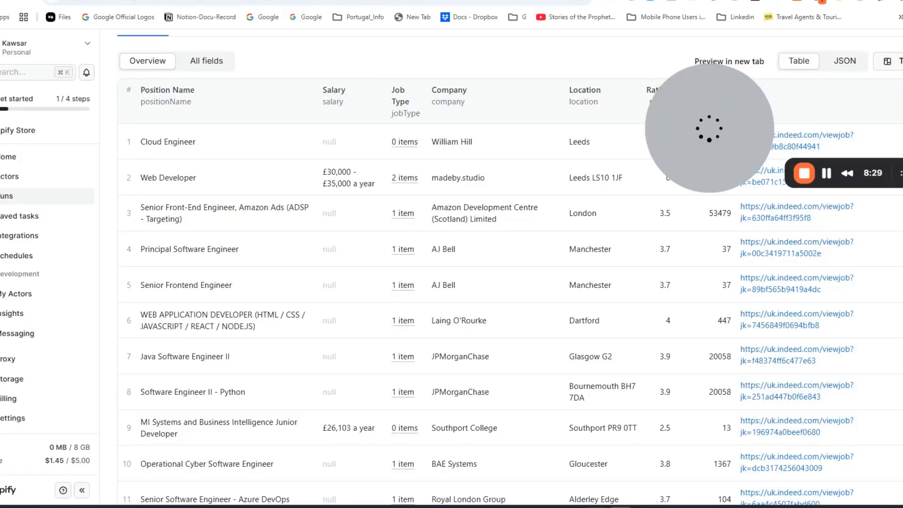
left_click(7, 420)
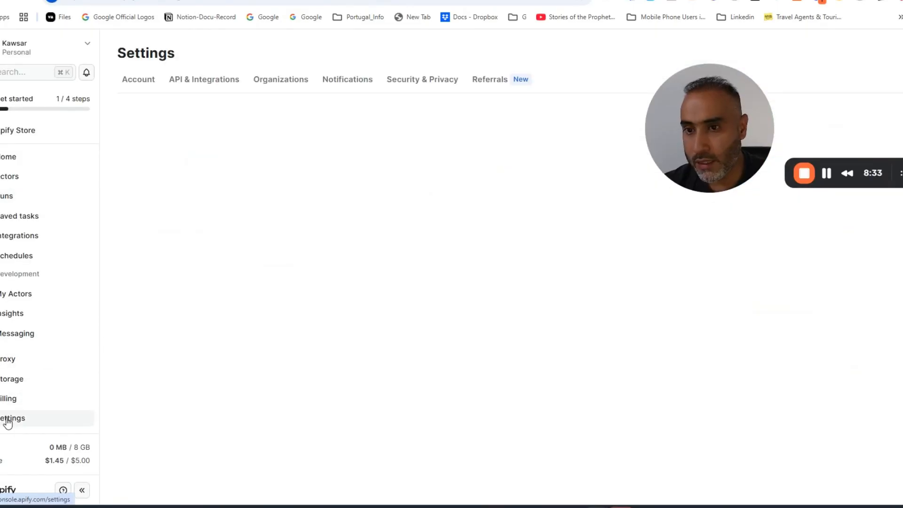
left_click(202, 86)
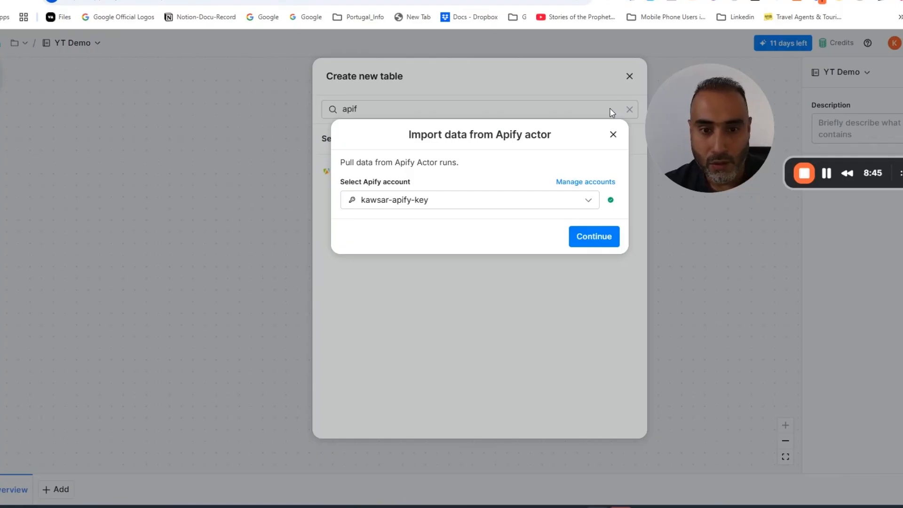
Import the data with the selected Apify account, using the indeed-scraper actor and the yt-indeed-demo task
left_click(592, 242)
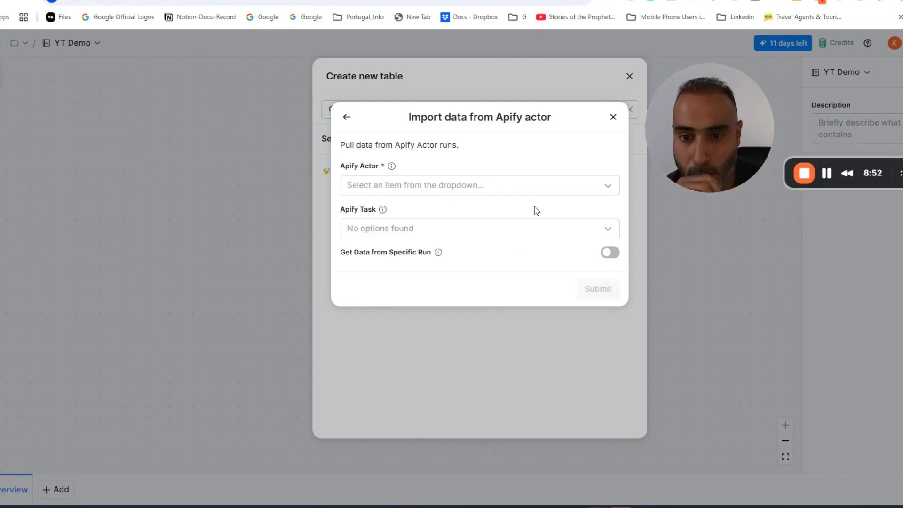
left_click(606, 190)
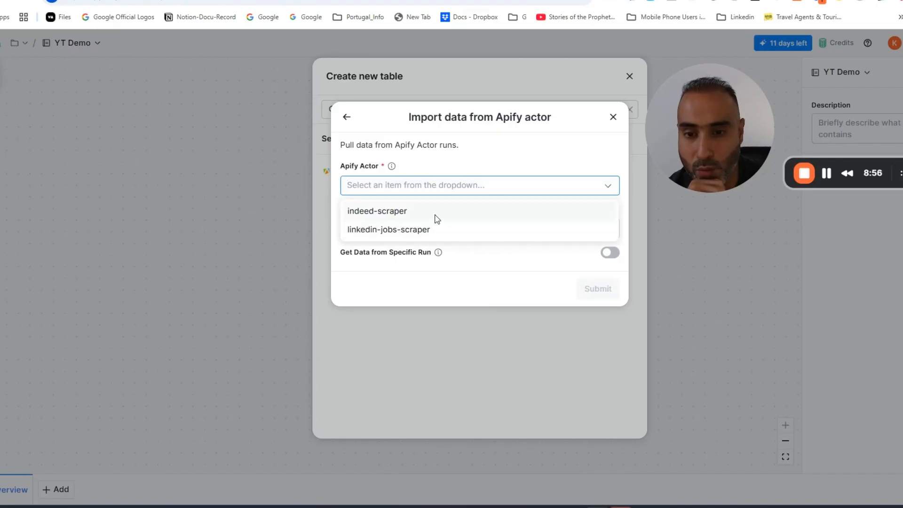
left_click(396, 212)
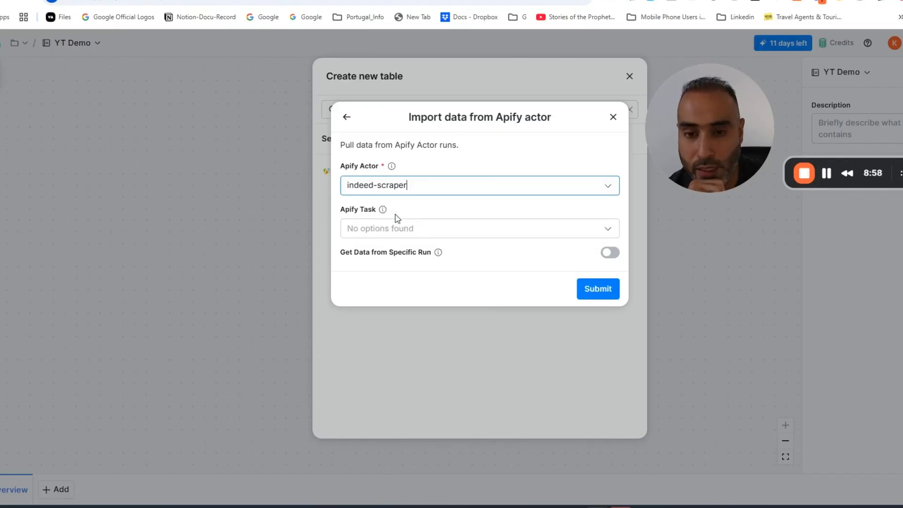
left_click(608, 231)
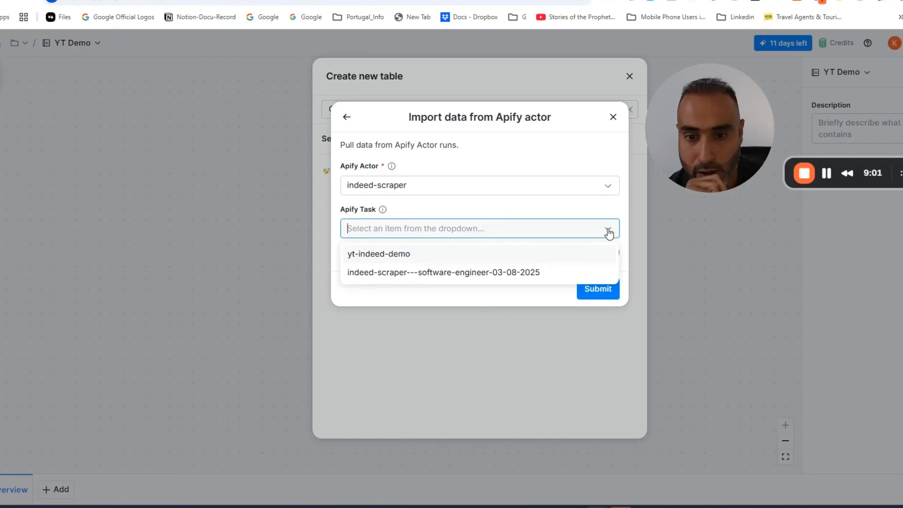
left_click(370, 256)
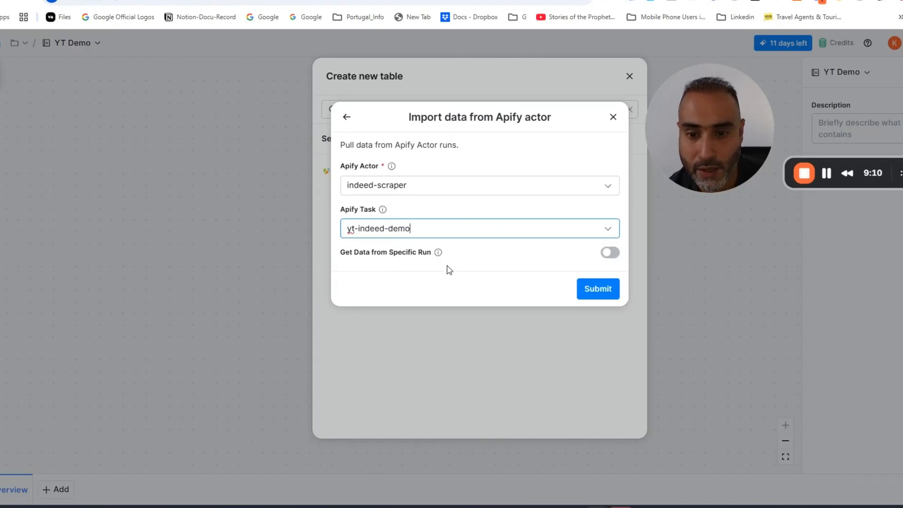
left_click(600, 289)
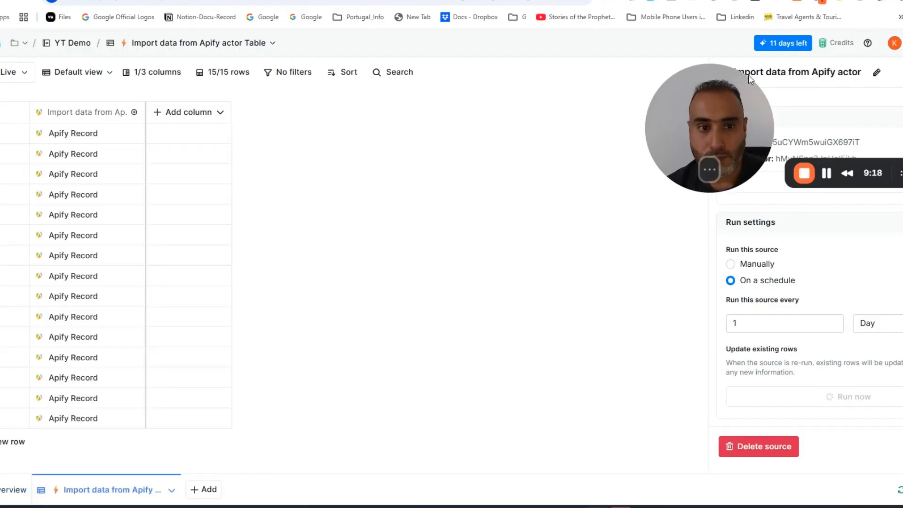
Close the import source's settings and open the cell details of the first Apify record
left_click_drag(684, 93, 385, 157)
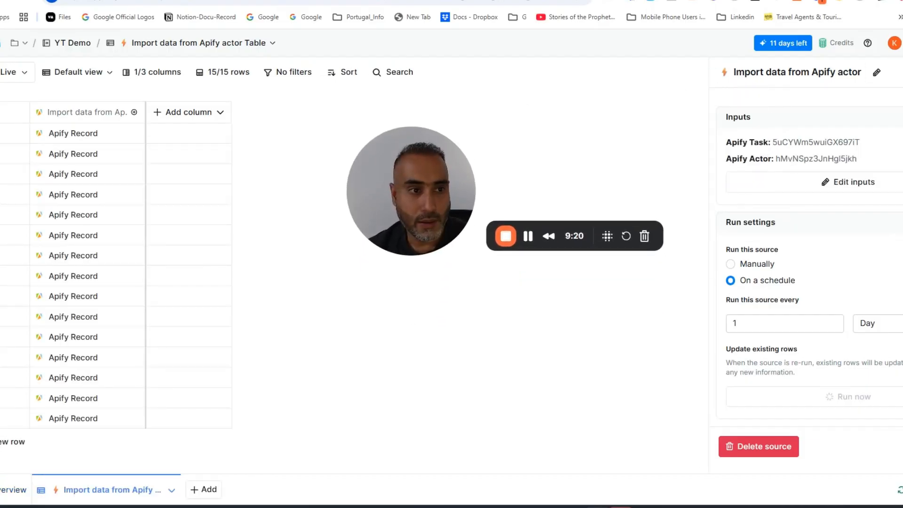
left_click(619, 151)
left_click_drag(408, 182, 605, 166)
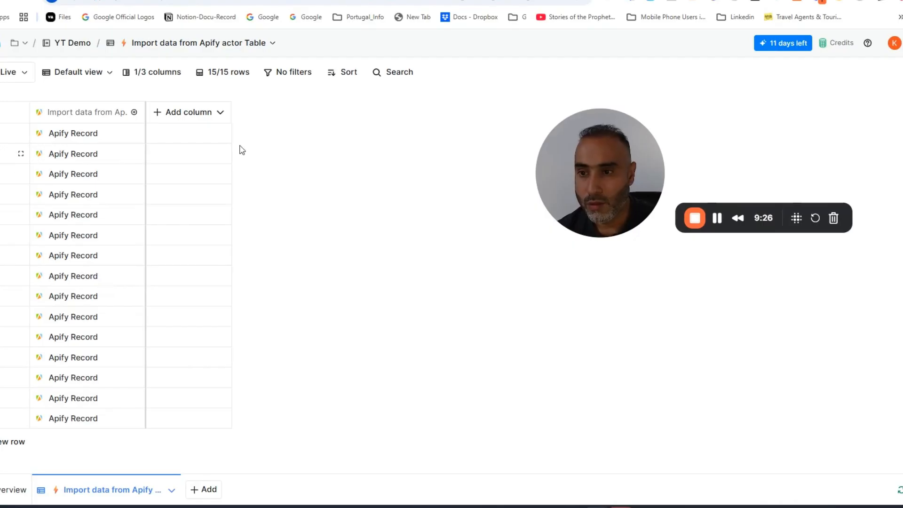
left_click(79, 137)
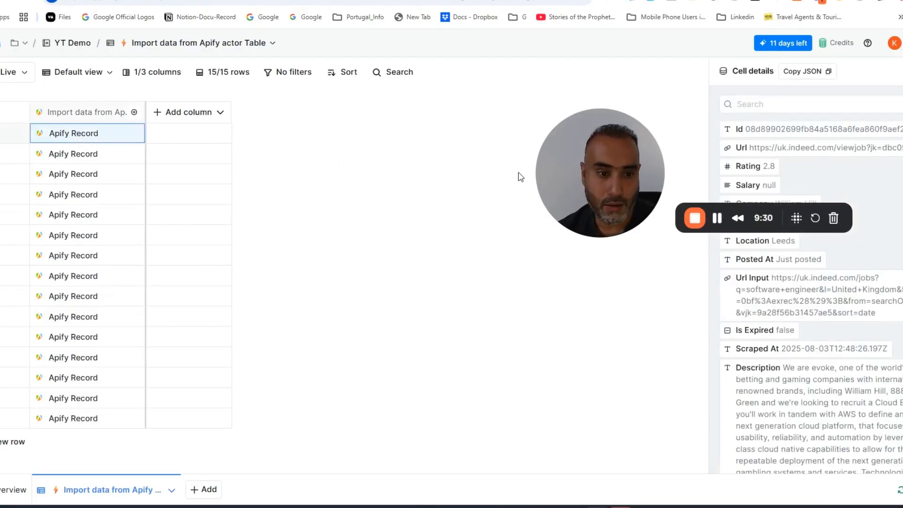
left_click_drag(594, 135, 371, 190)
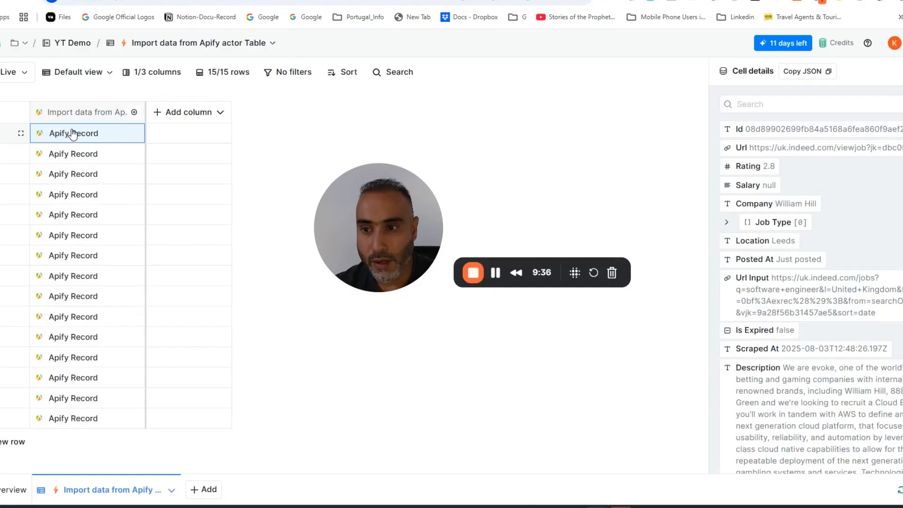
left_click_drag(396, 196, 346, 191)
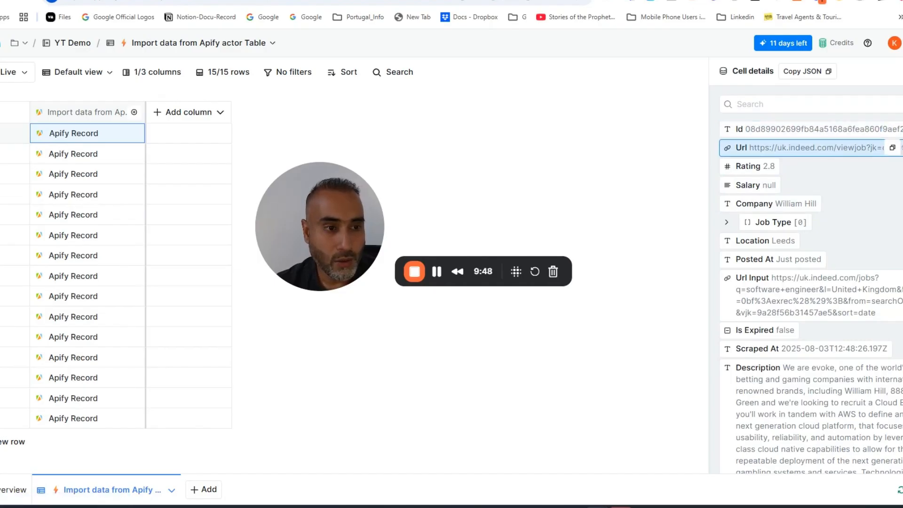
Add the record's Url field as a new table column named Job URL
left_click(902, 148)
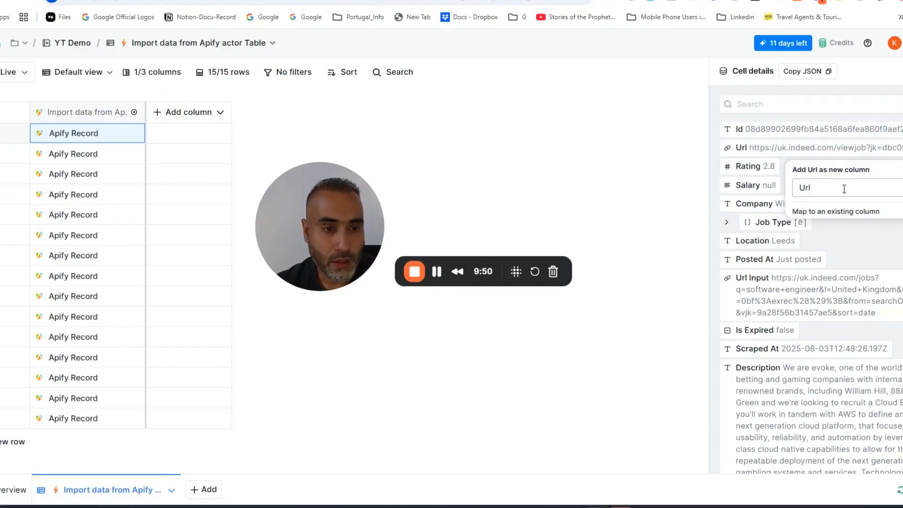
key("BackSpace")
key("BackSpace")
key("BackSpace")
type("Job URL")
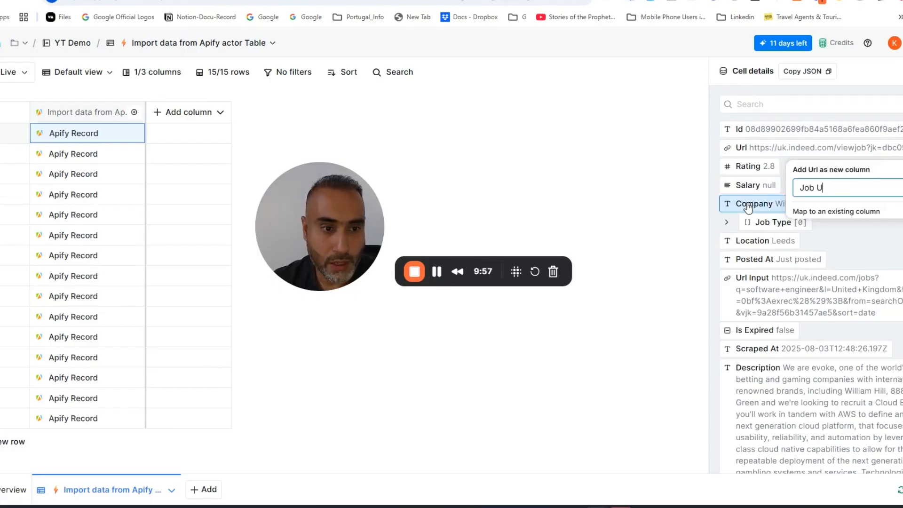
left_click(902, 188)
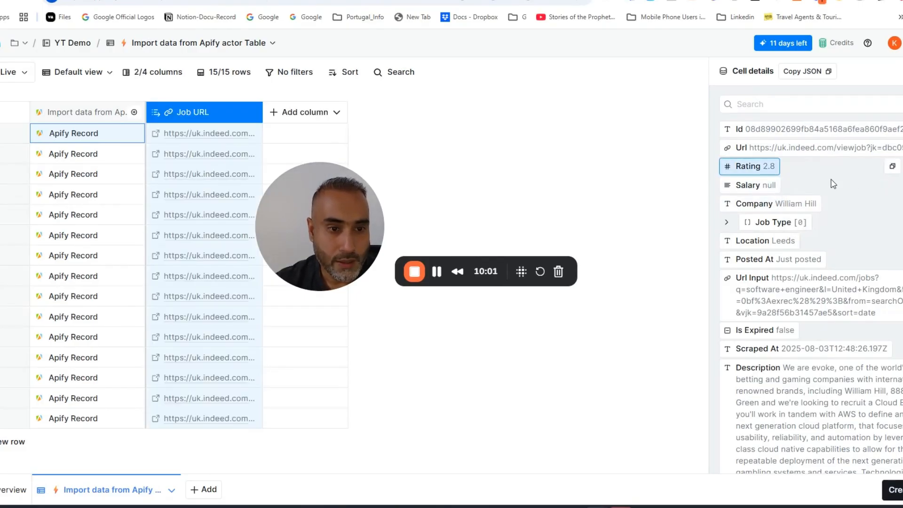
Add the record's Salary and Company fields as new columns named Salary and Company Name
left_click(893, 184)
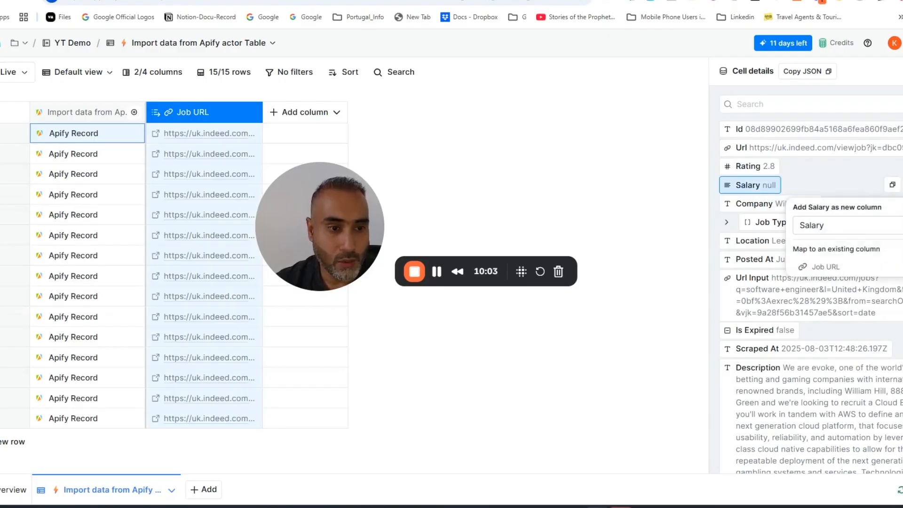
key("Return")
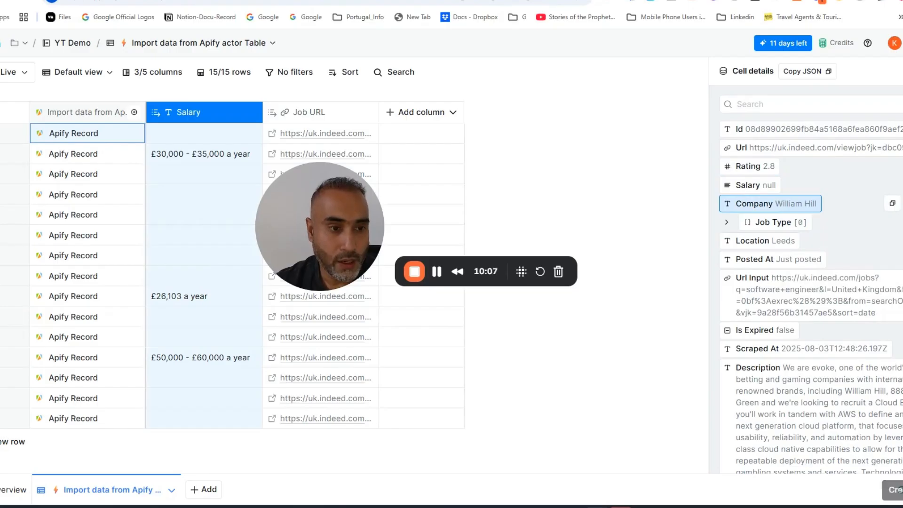
left_click(894, 204)
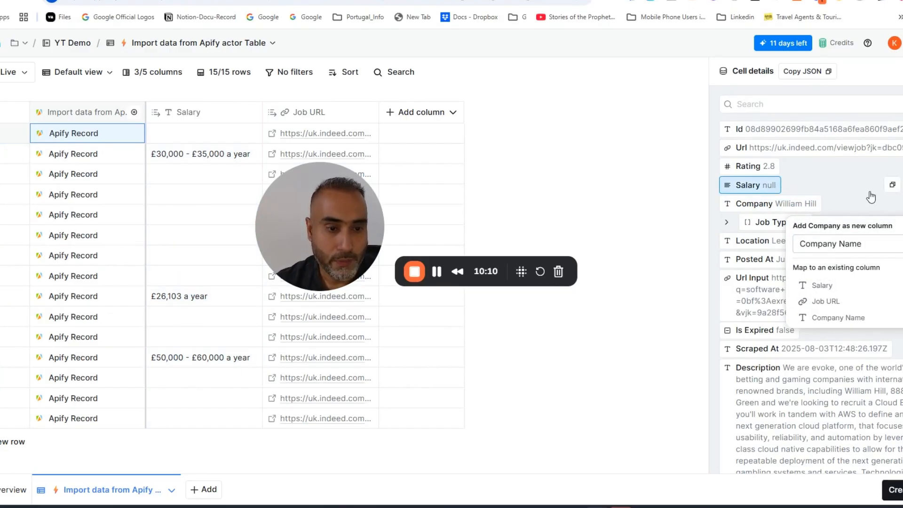
key("Return")
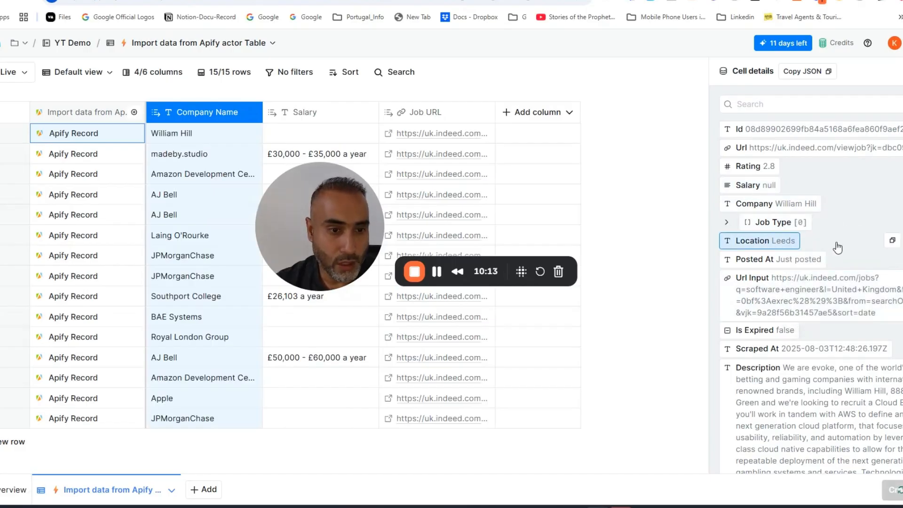
Add the record's Location field as a new column named Job Location
left_click(893, 240)
key("Home")
type("Job")
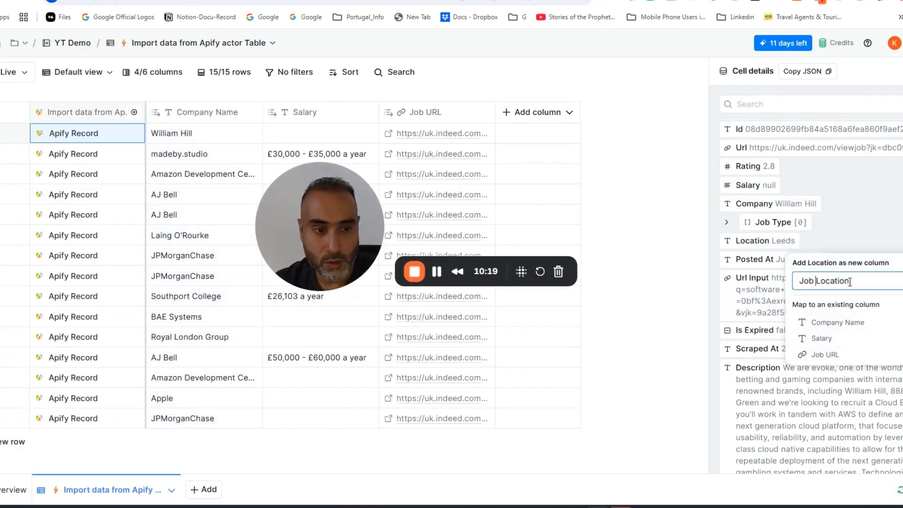
key("Return")
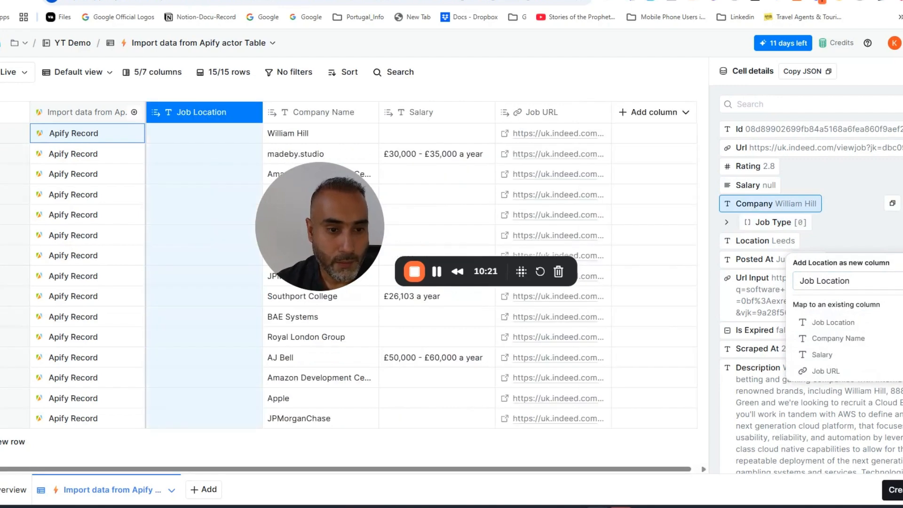
scroll(806, 209, "down", 1)
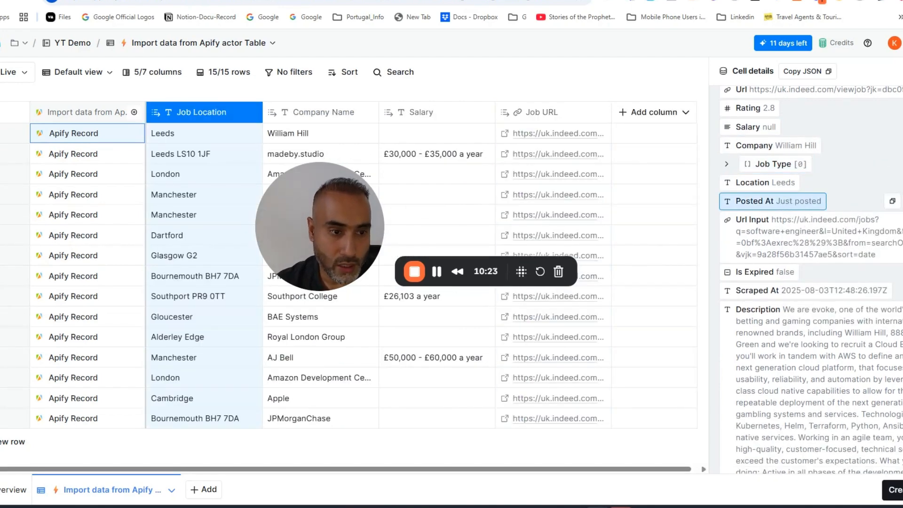
left_click(893, 201)
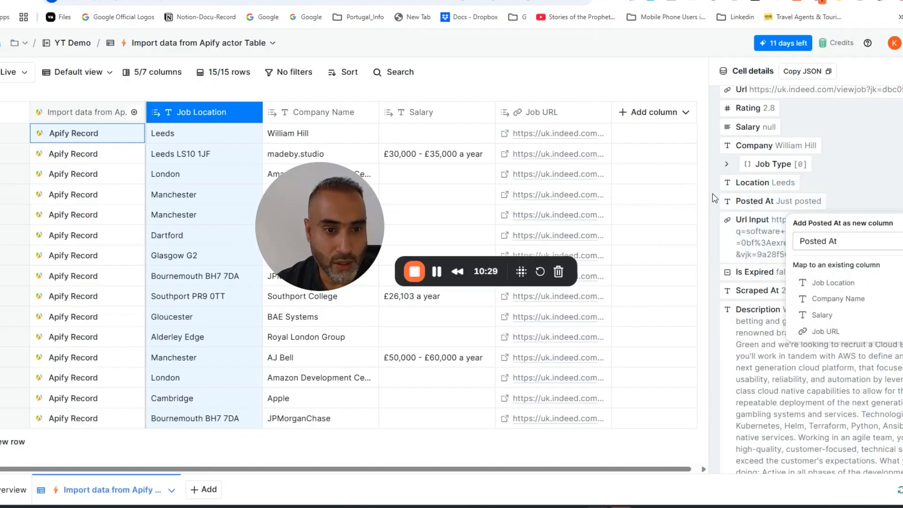
left_click(874, 181)
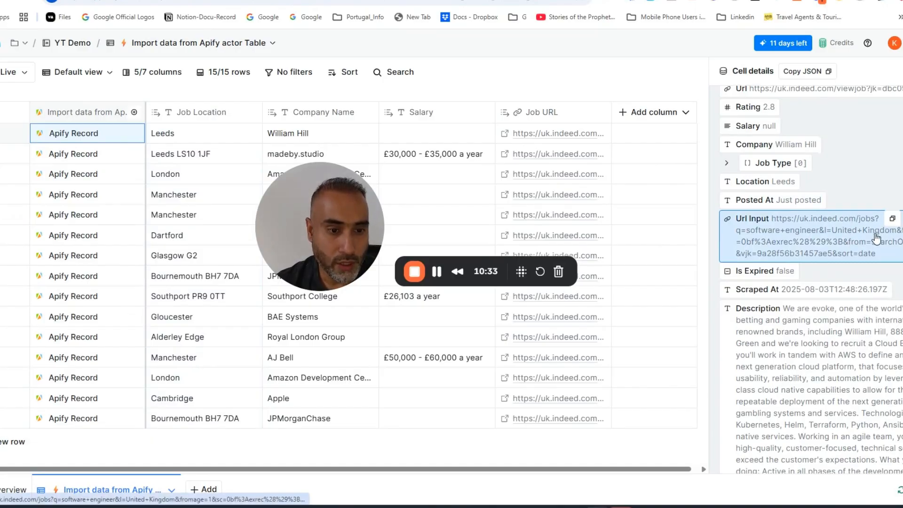
Add the record's Description field as a new table column named Job Description
scroll(877, 239, "down", 2)
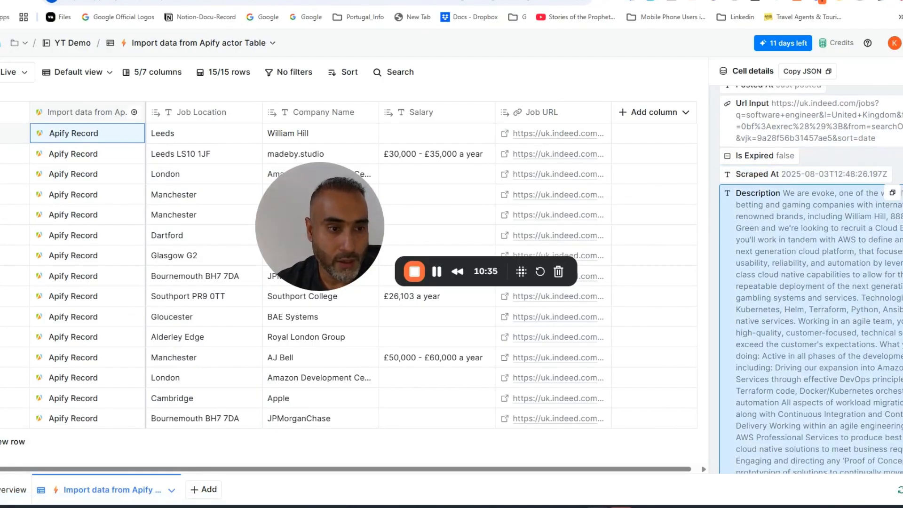
left_click(898, 200)
left_click(801, 234)
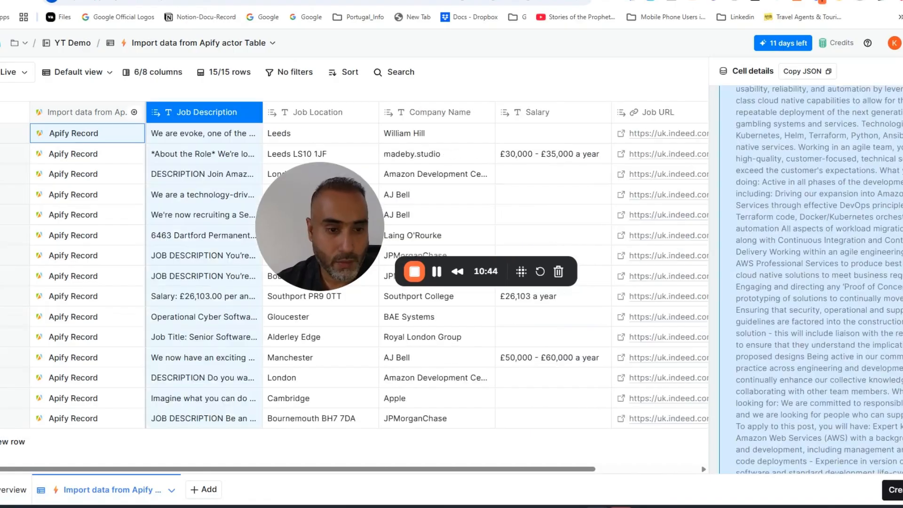
Add the record's Position Name field as a new table column named Job Title
scroll(819, 280, "down", 10)
scroll(811, 301, "up", 1)
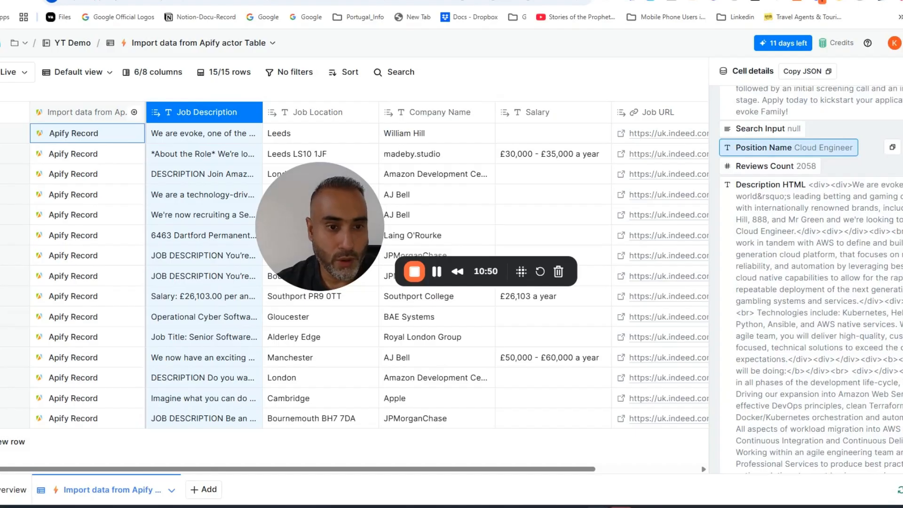
left_click(795, 148)
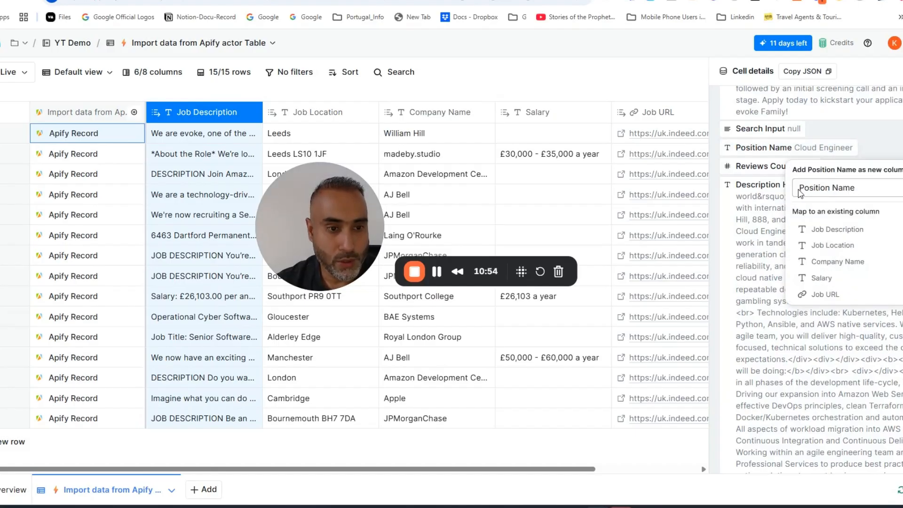
left_click_drag(801, 189, 878, 185)
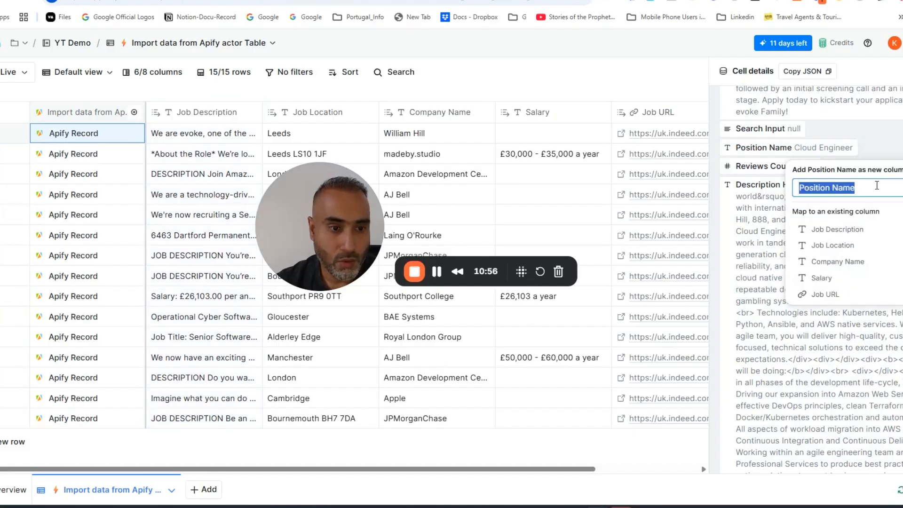
type("Job Title")
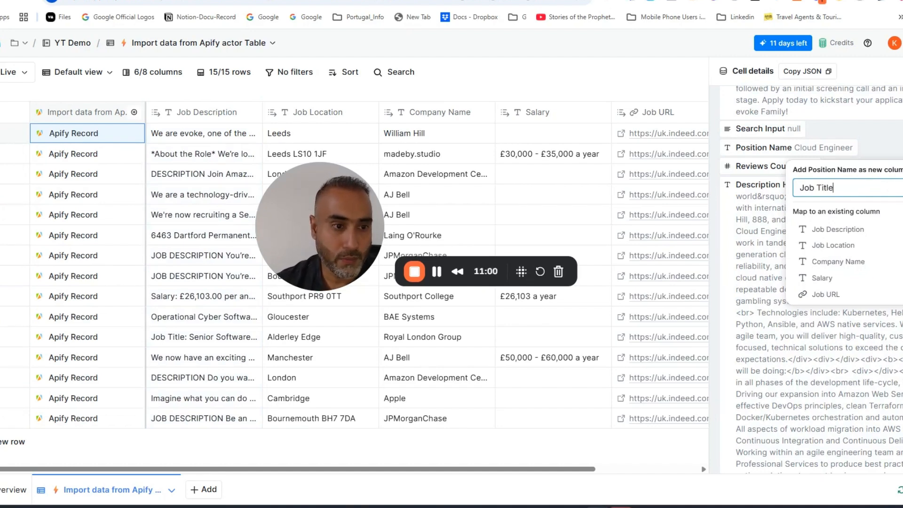
key("Return")
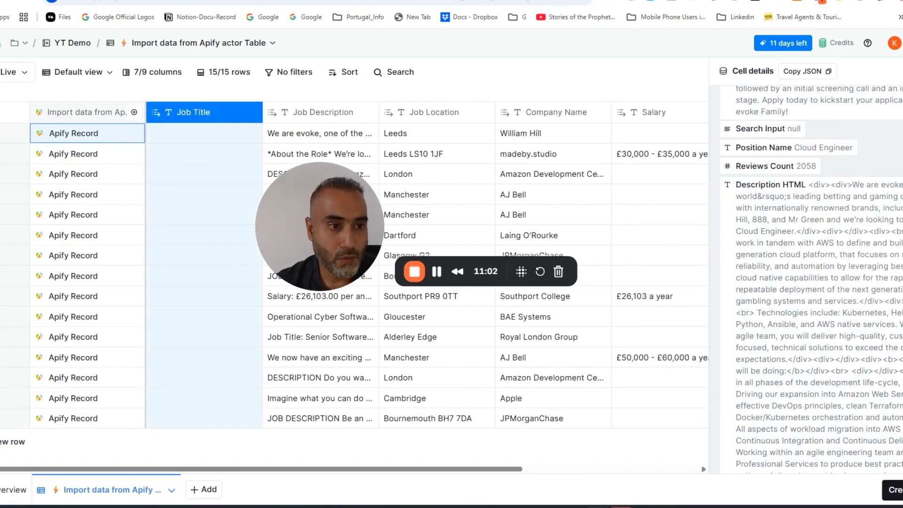
Close the cell details and move the Company Name column directly before Job Title
scroll(812, 277, "down", 10)
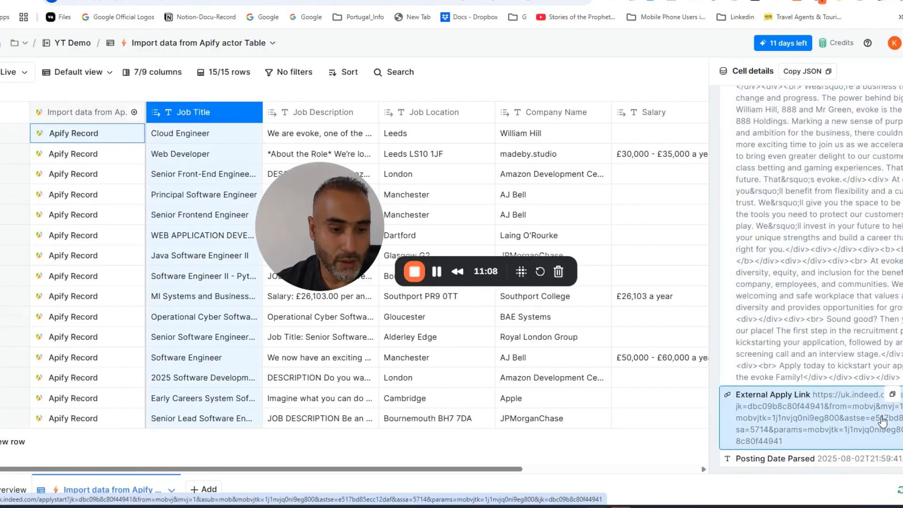
scroll(891, 376, "up", 6)
scroll(891, 355, "up", 8)
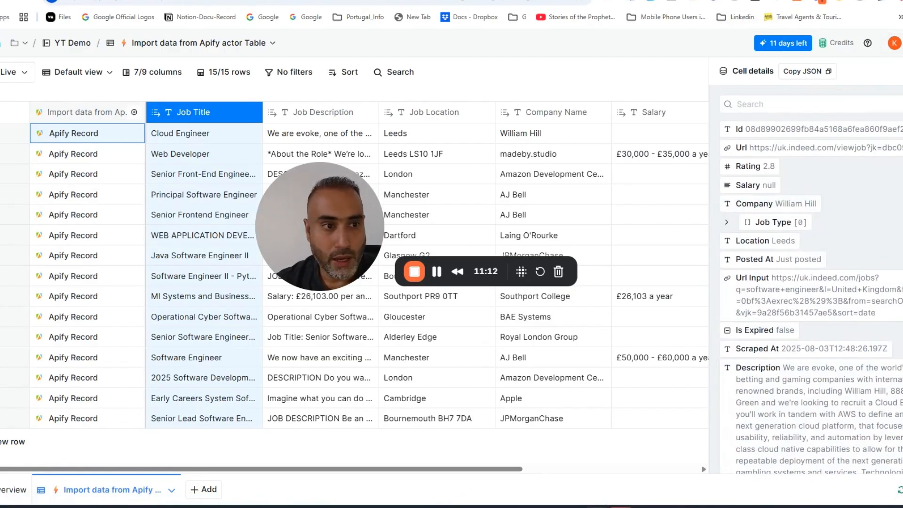
left_click(902, 71)
left_click_drag(321, 208, 804, 340)
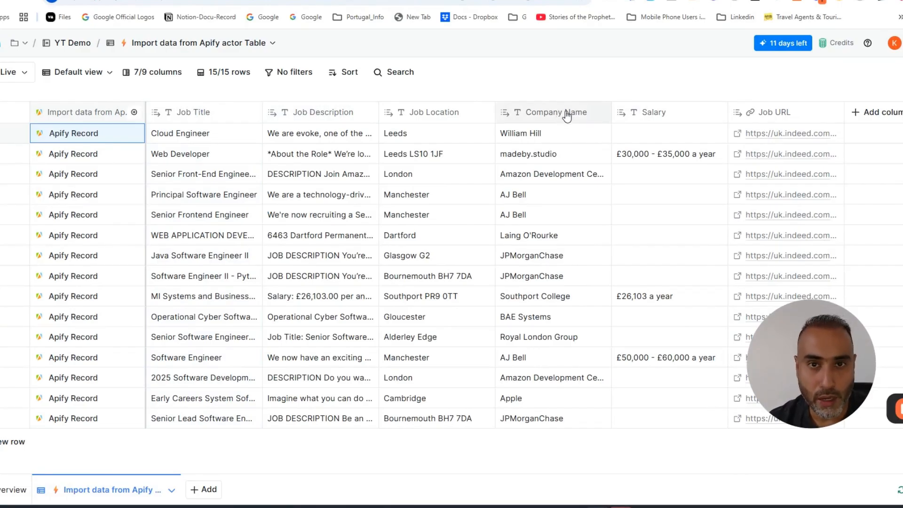
left_click_drag(566, 113, 215, 128)
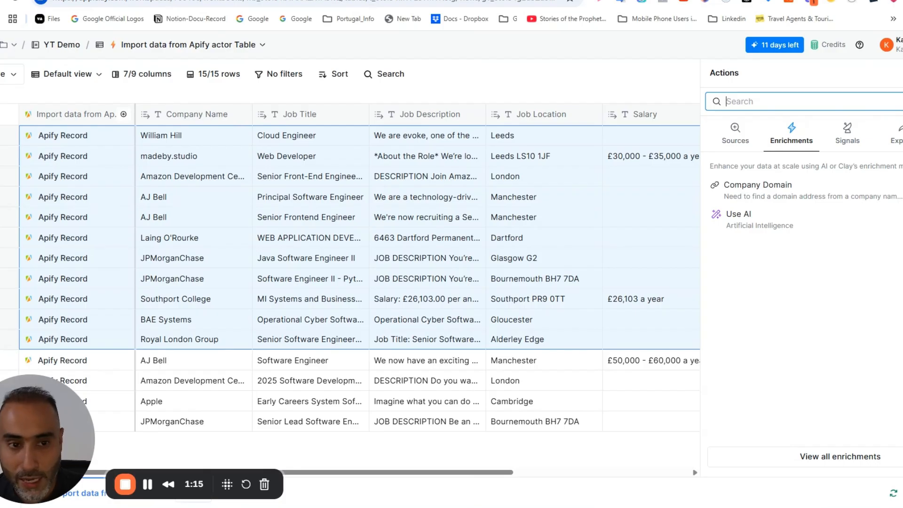
Search the enrichment actions for "claygent" and open the Claygent (AI Web Researcher) setup
type("la")
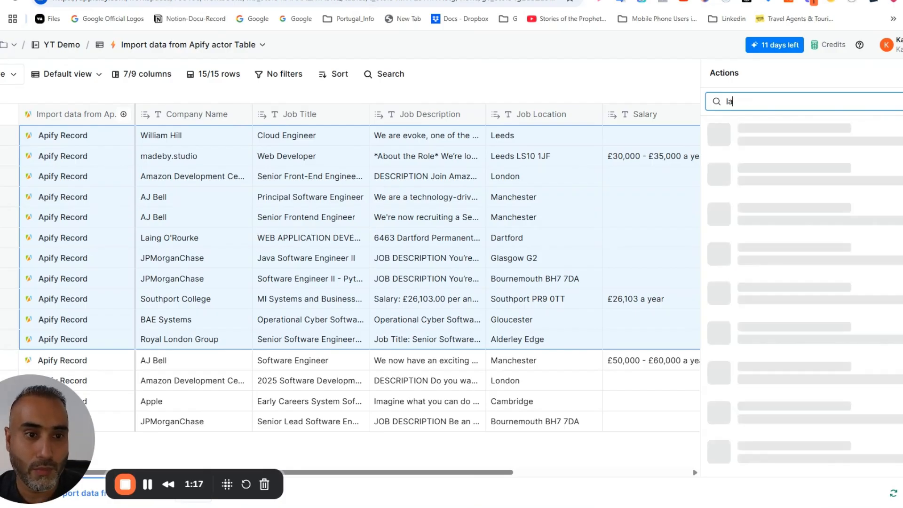
key("BackSpace")
key("BackSpace")
type("clay")
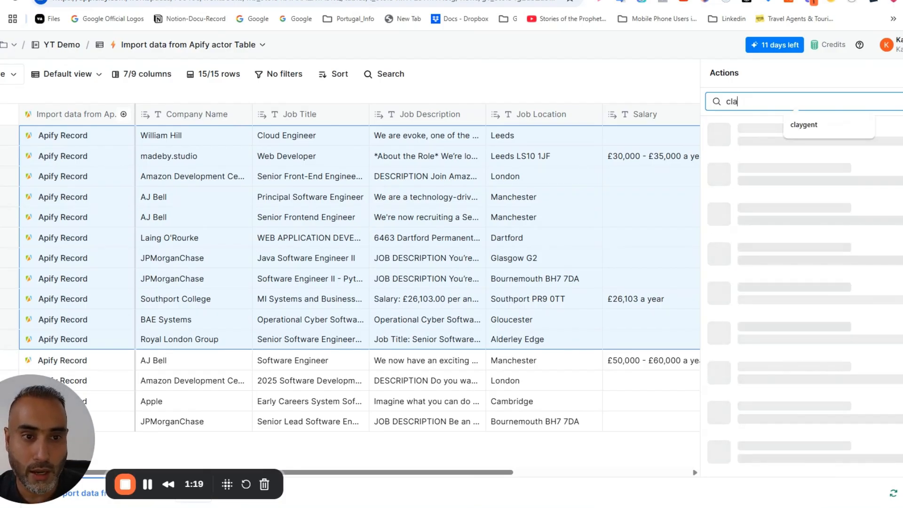
type("gent")
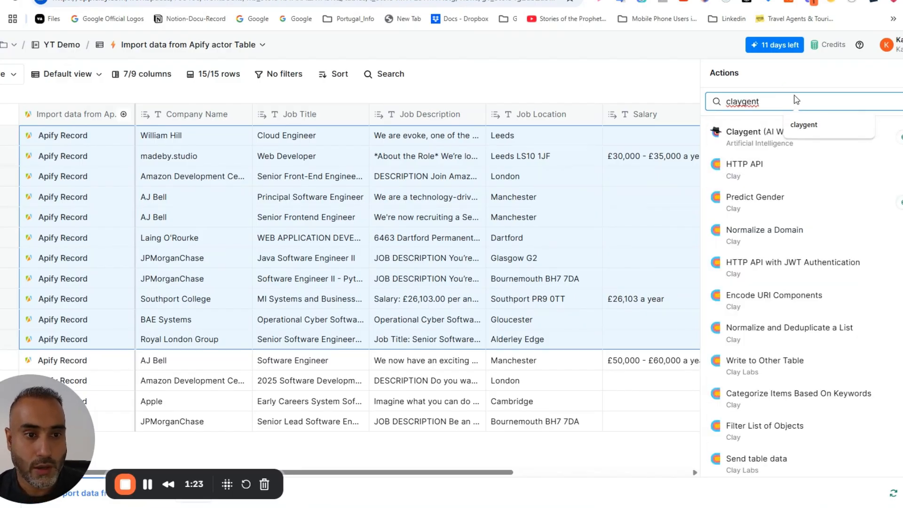
left_click(869, 84)
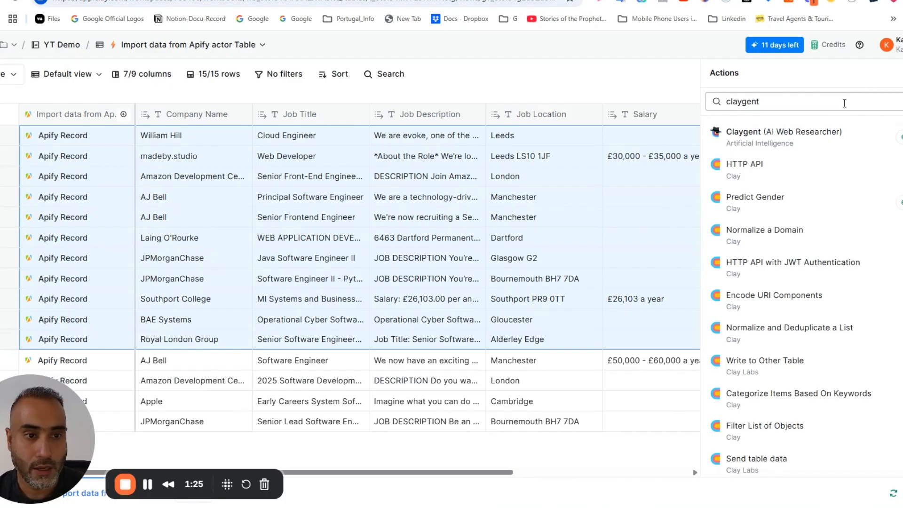
left_click(809, 136)
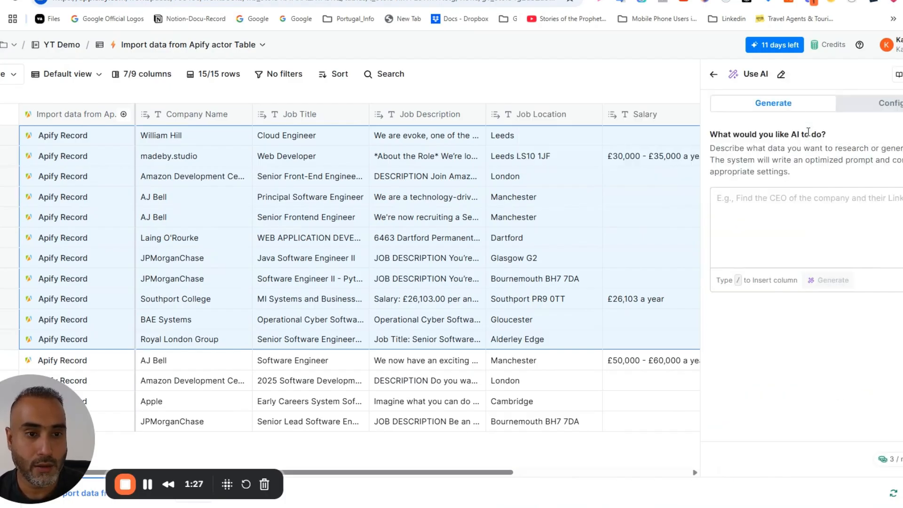
Begin the AI prompt with "I want you to find company domain using"
left_click(838, 209)
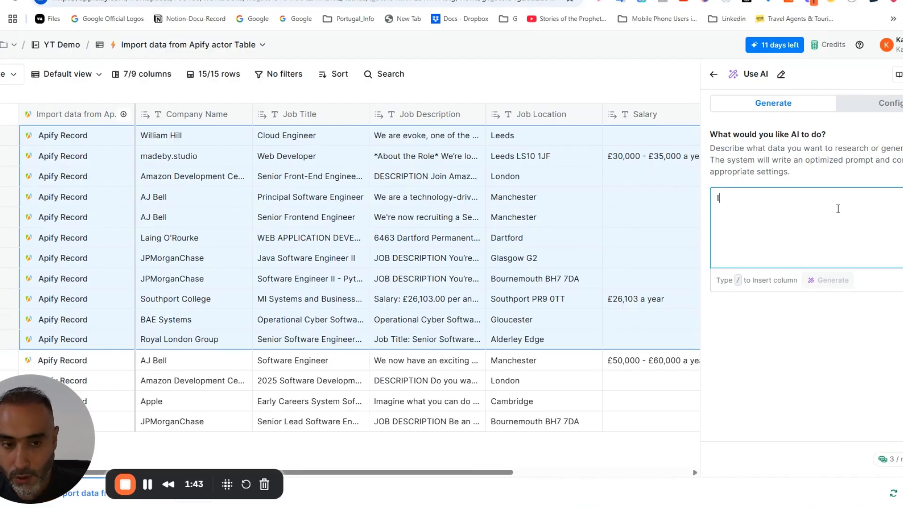
type("I wn")
key("BackSpace")
type("atnt you")
key("BackSpace")
key("BackSpace")
key("BackSpace")
key("BackSpace")
key("BackSpace")
key("BackSpace")
key("BackSpace")
type("n")
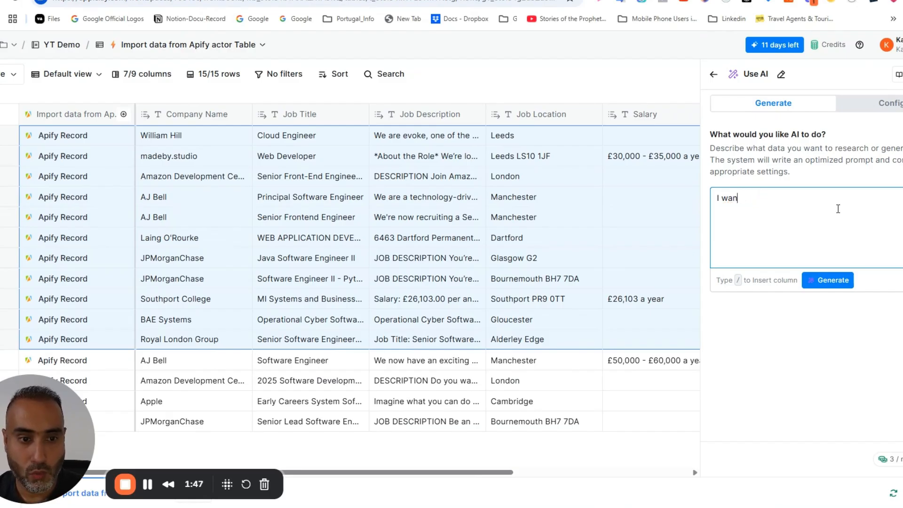
type("t you to find ")
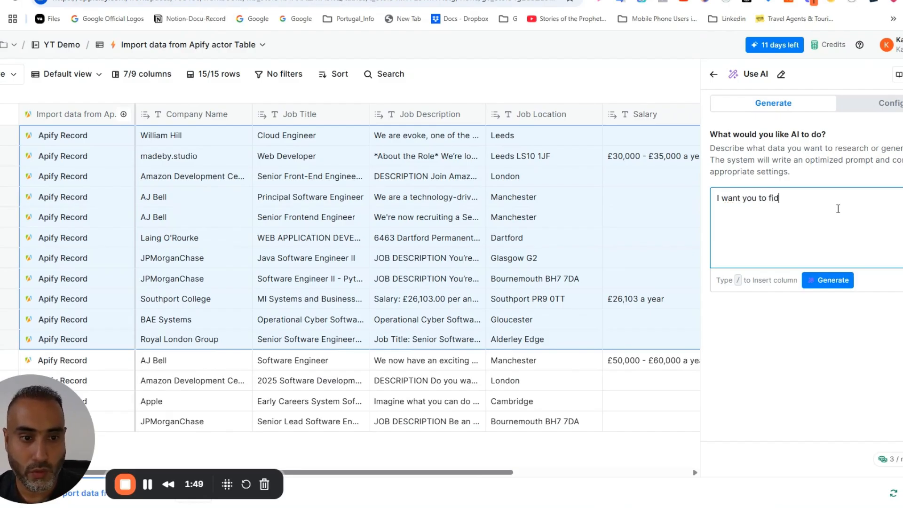
type("comp")
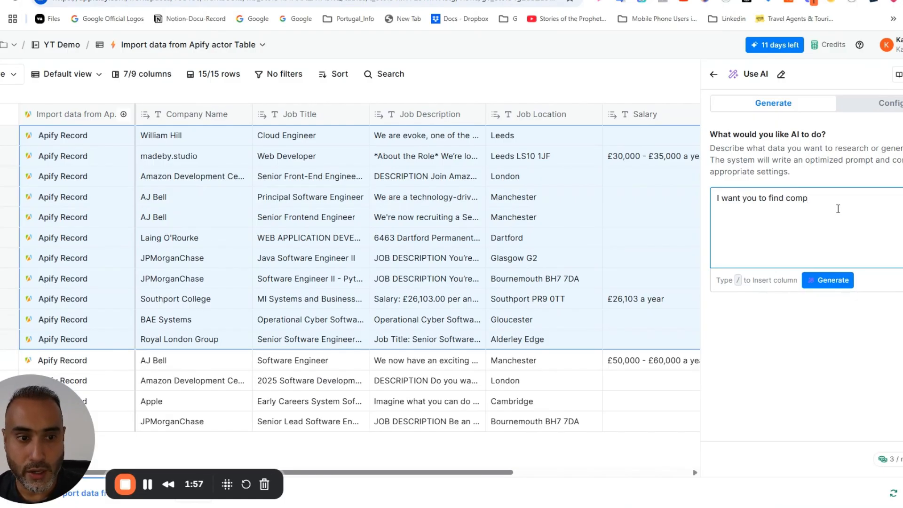
type("any")
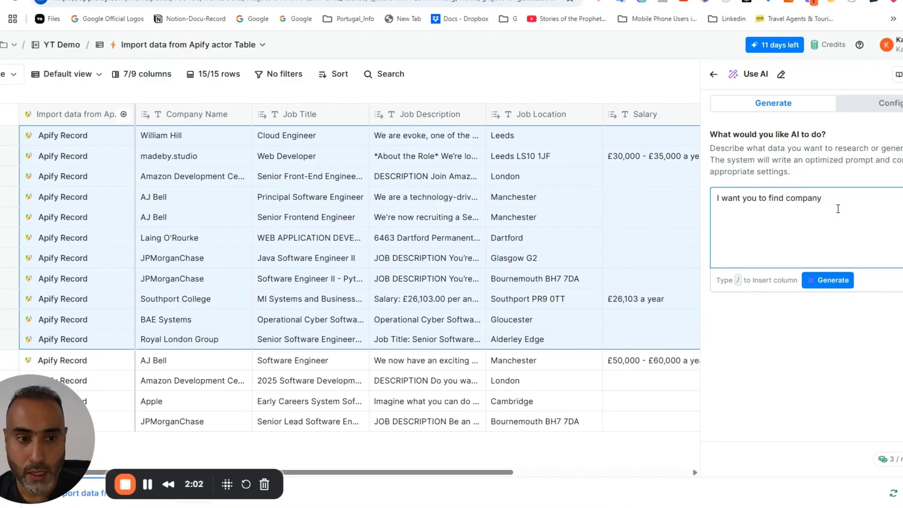
type(" domain")
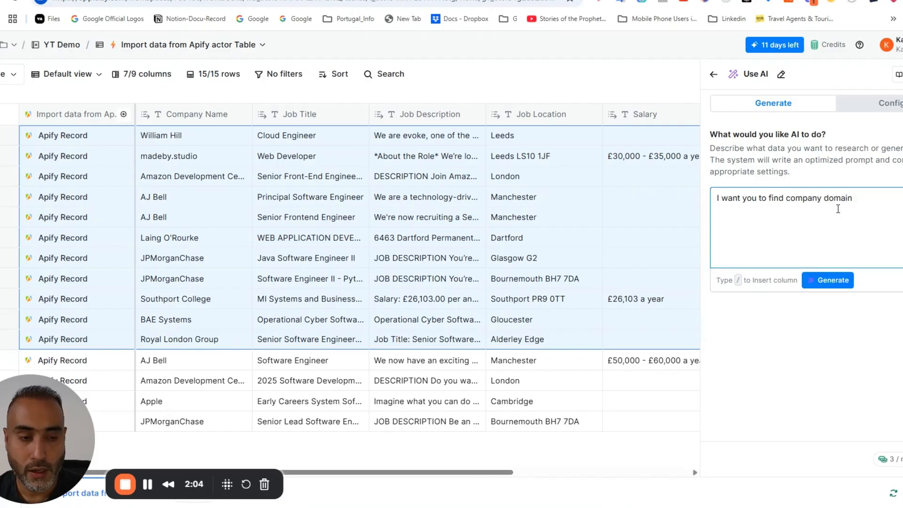
type(" using")
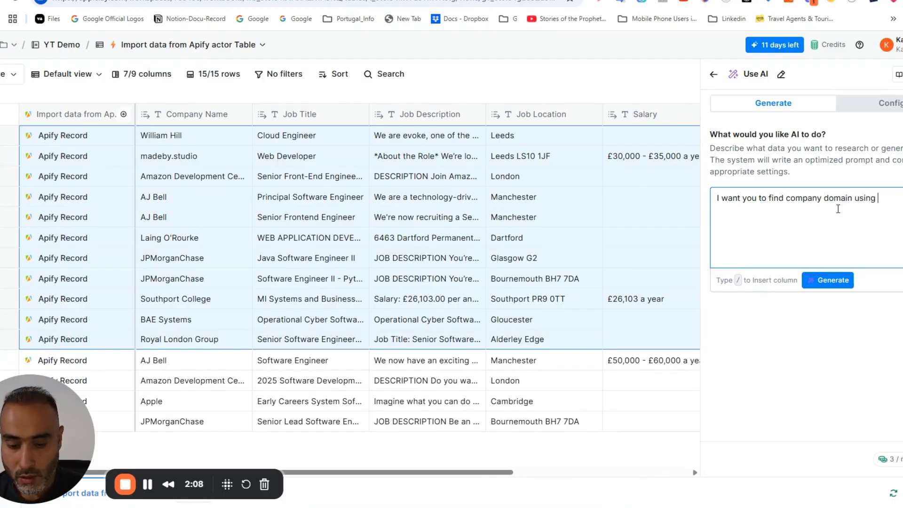
Insert the Company Name column reference into the AI prompt, followed by "and"
type(" /")
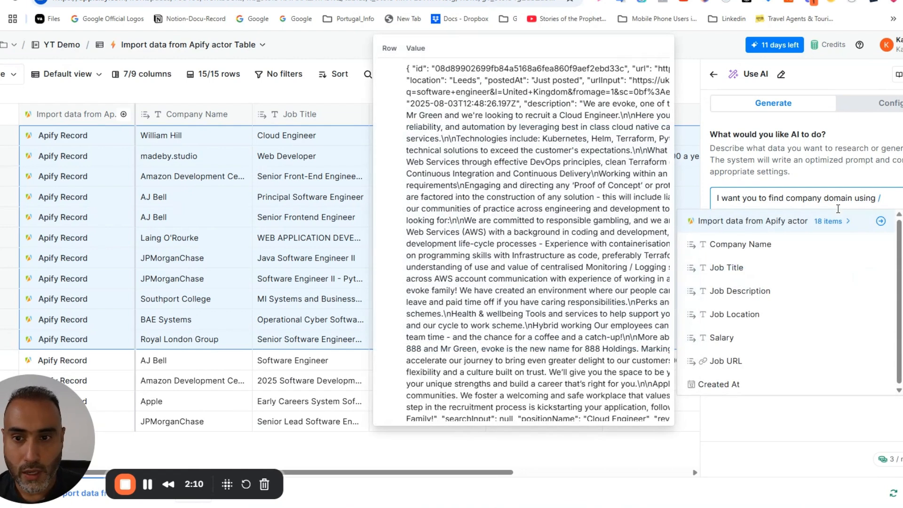
type("comp")
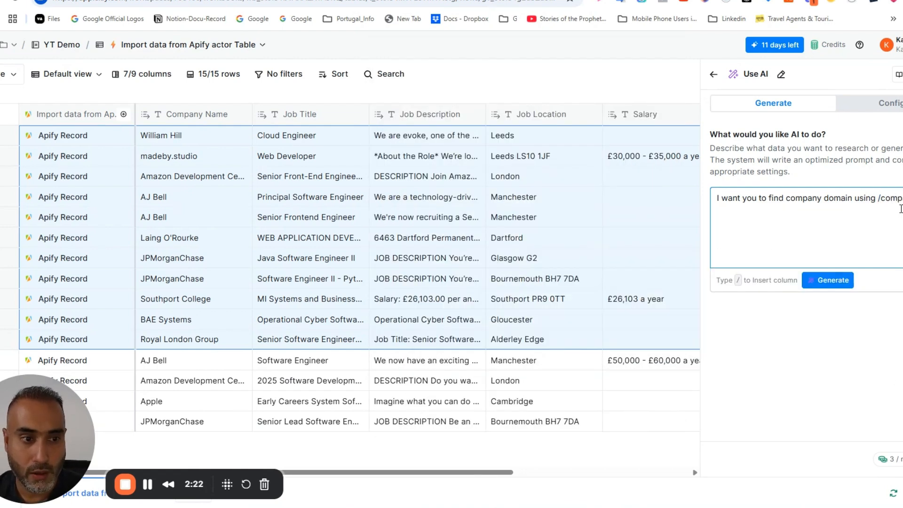
key("BackSpace")
key("BackSpace")
key("BackSpace")
key("BackSpace")
key("BackSpace")
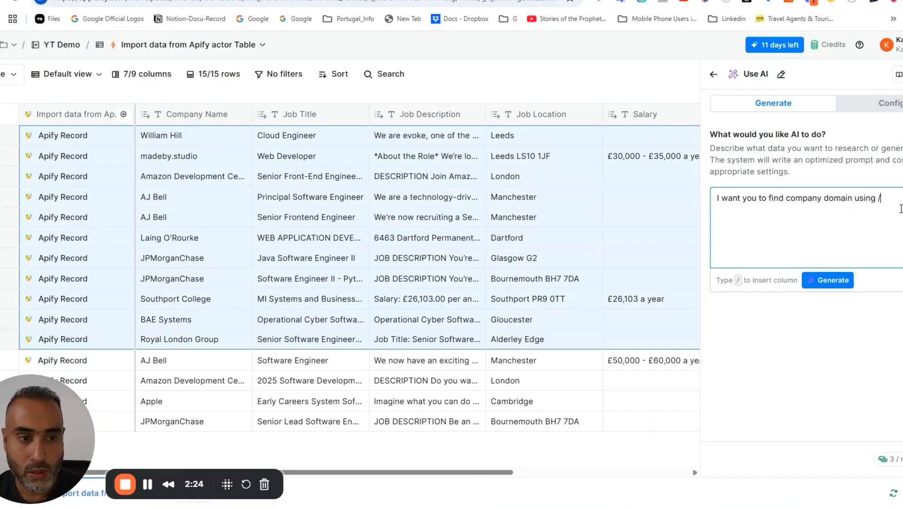
type("/")
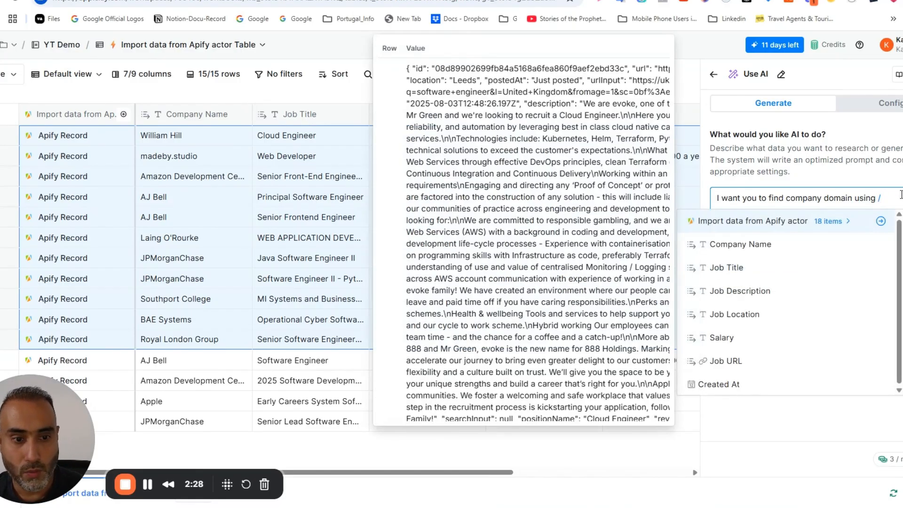
left_click(764, 243)
type("and")
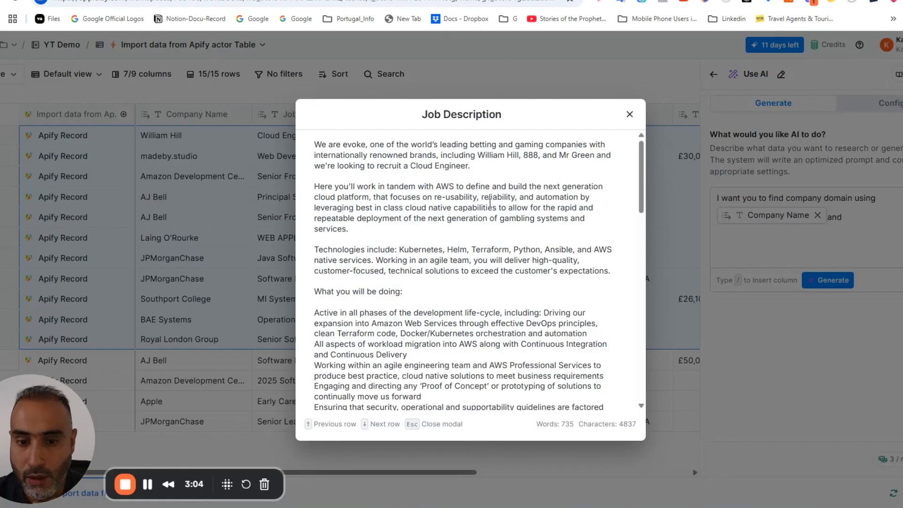
Extend the AI prompt to also find the company LinkedIn URL, with the Job Description column as a second reference
left_click(630, 114)
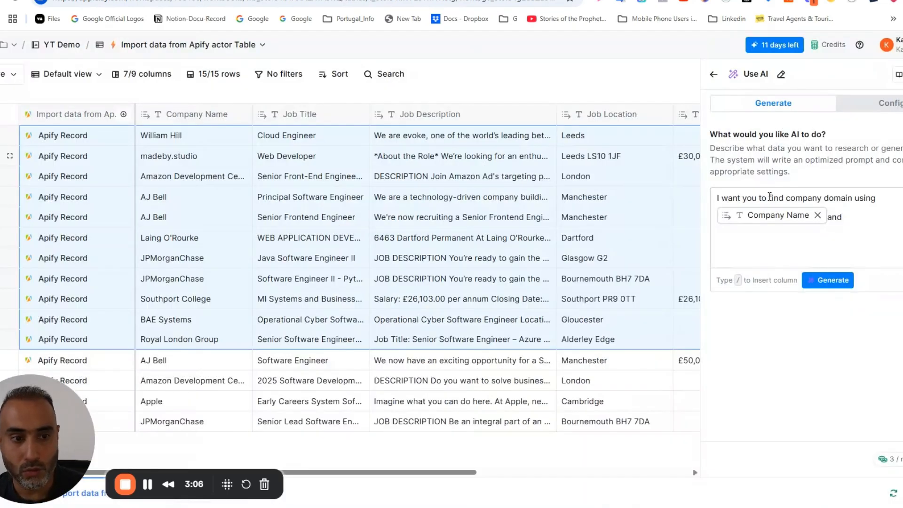
left_click(869, 211)
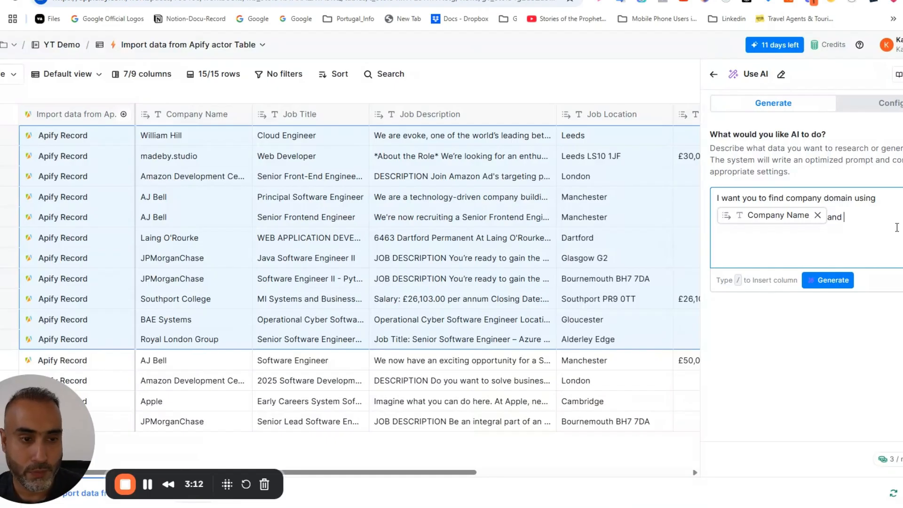
type("and compan")
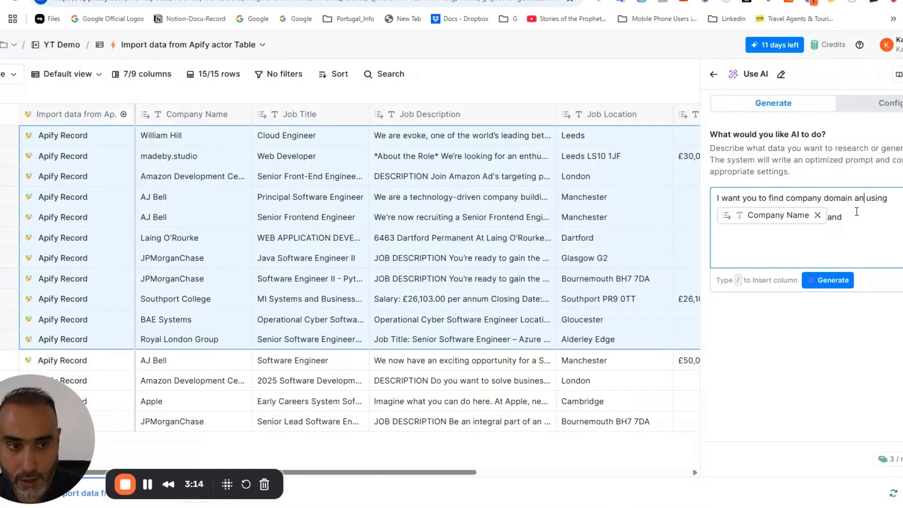
type(" lin")
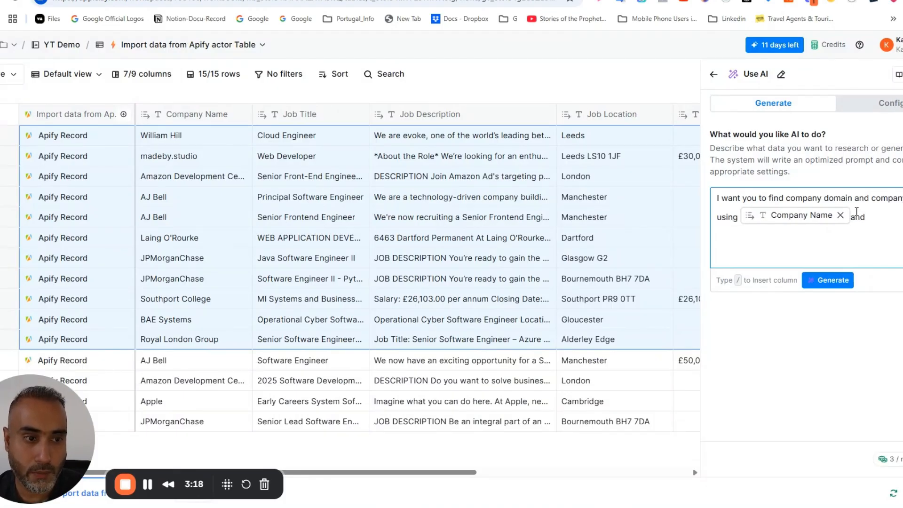
type("URL")
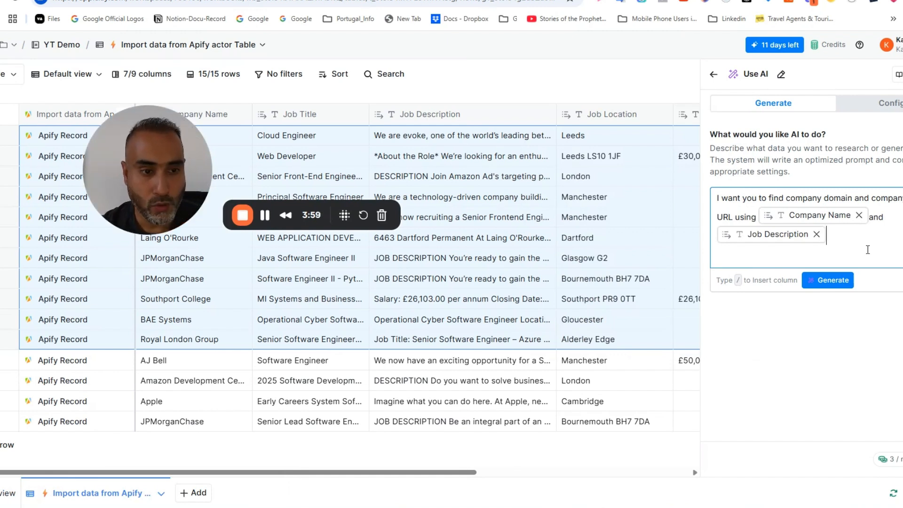
Insert the word "valid" before "company domain" in the AI prompt
left_click(783, 198)
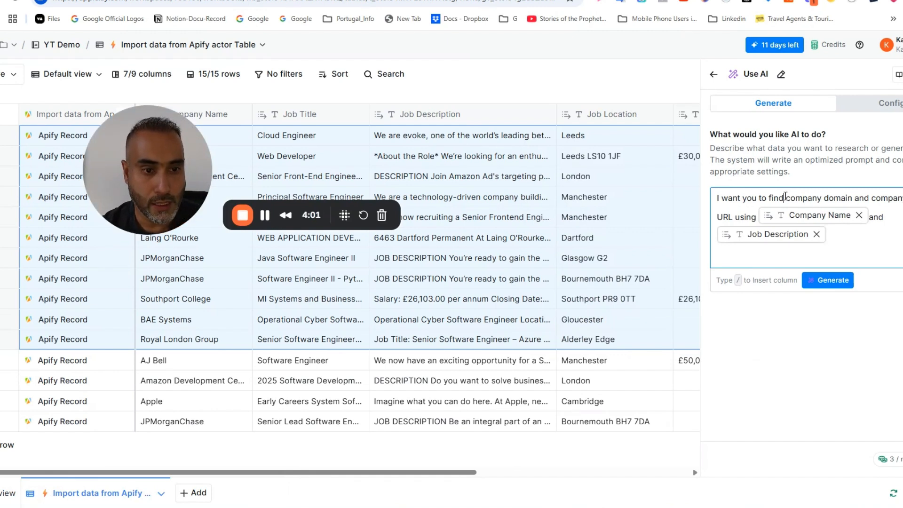
type("valid")
mouse_move(816, 215)
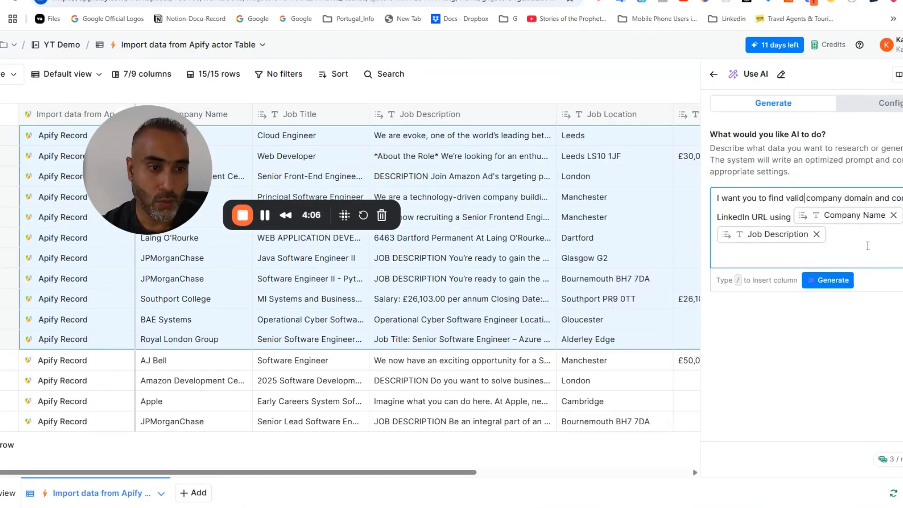
Generate the optimized Claygent prompt and configuration from the written request
left_click(847, 281)
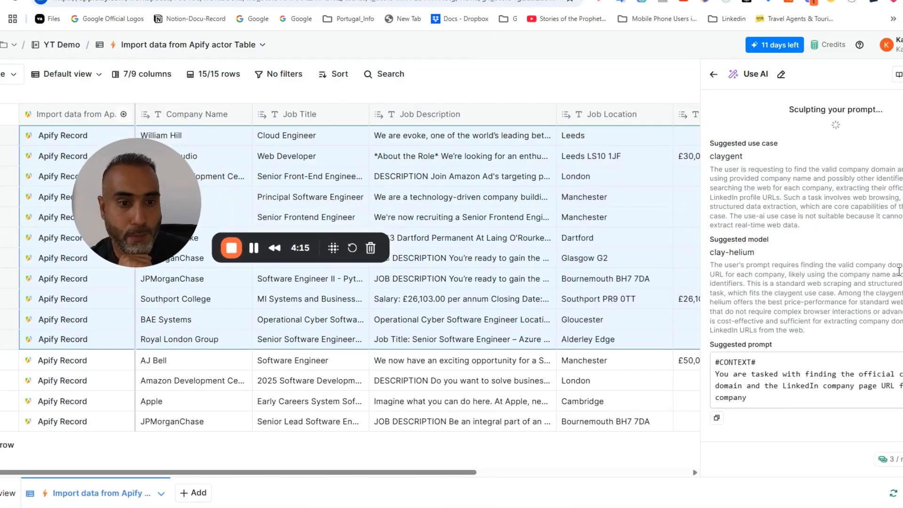
scroll(877, 205, "down", 3)
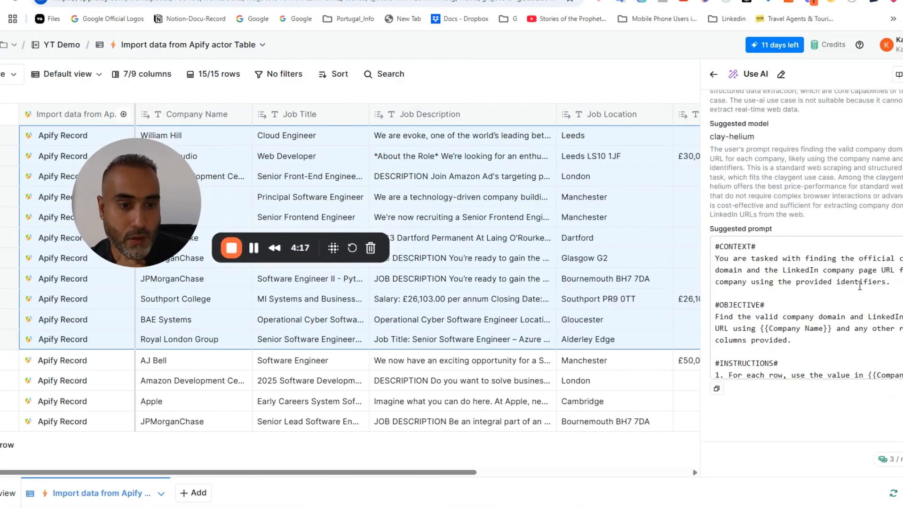
scroll(858, 280, "down", 3)
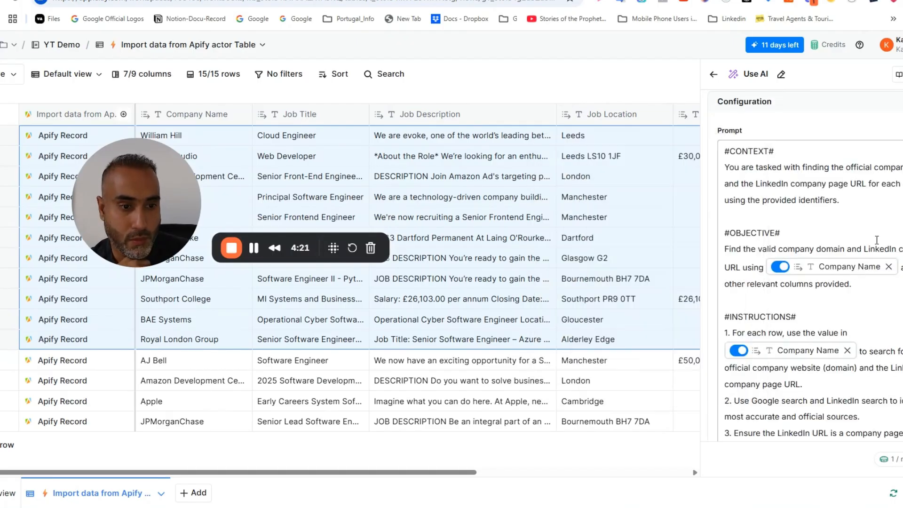
Review the generated prompt's objective, instructions and examples, along with the defined output fields
scroll(877, 246, "down", 8)
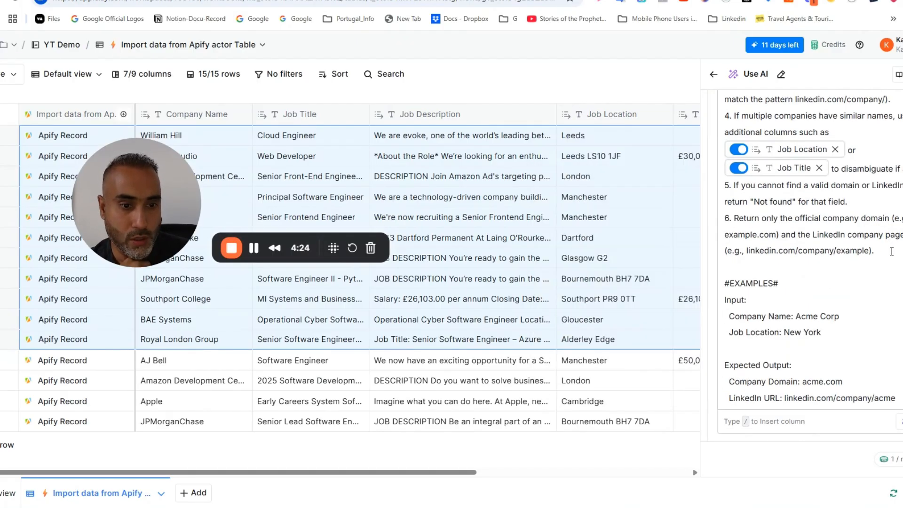
scroll(892, 251, "down", 6)
scroll(891, 251, "up", 6)
scroll(810, 282, "up", 8)
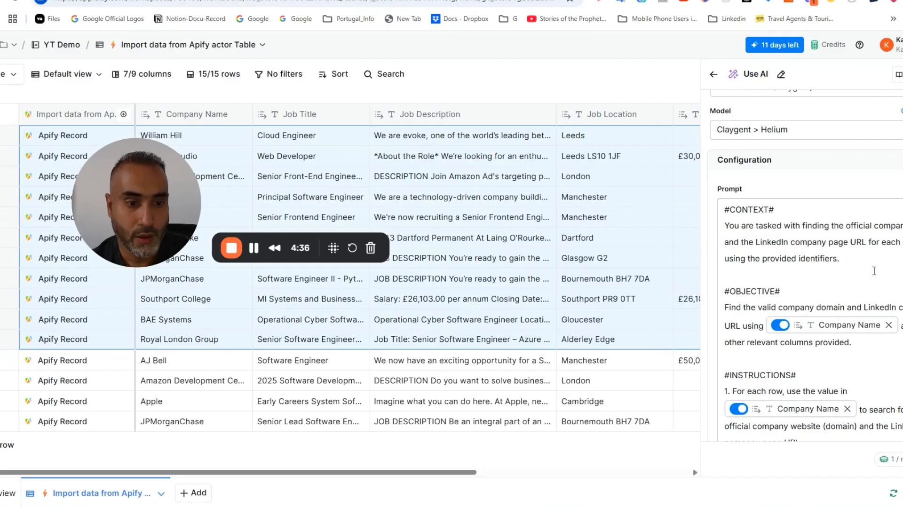
scroll(875, 271, "down", 1)
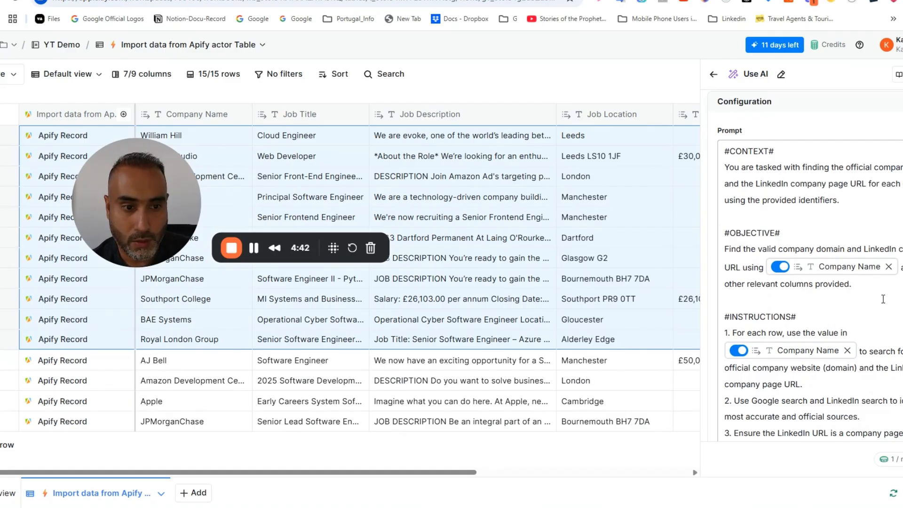
scroll(883, 299, "down", 2)
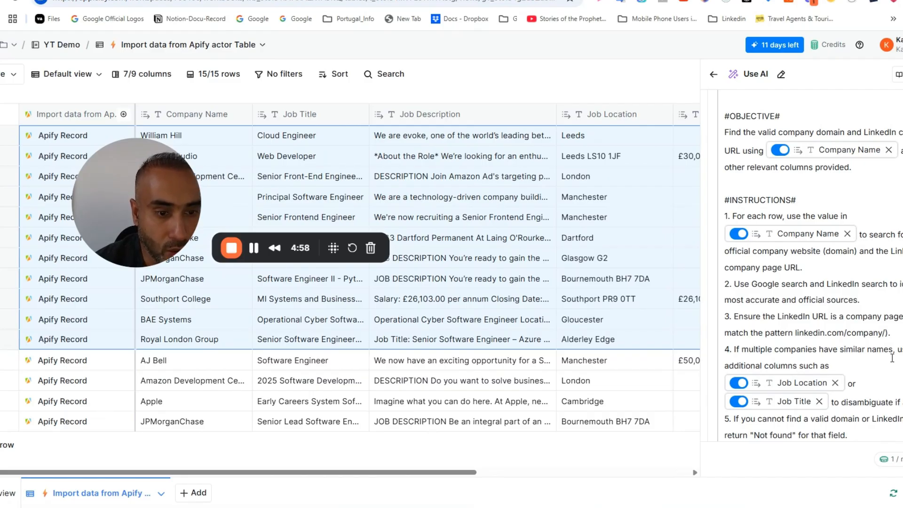
scroll(847, 263, "down", 3)
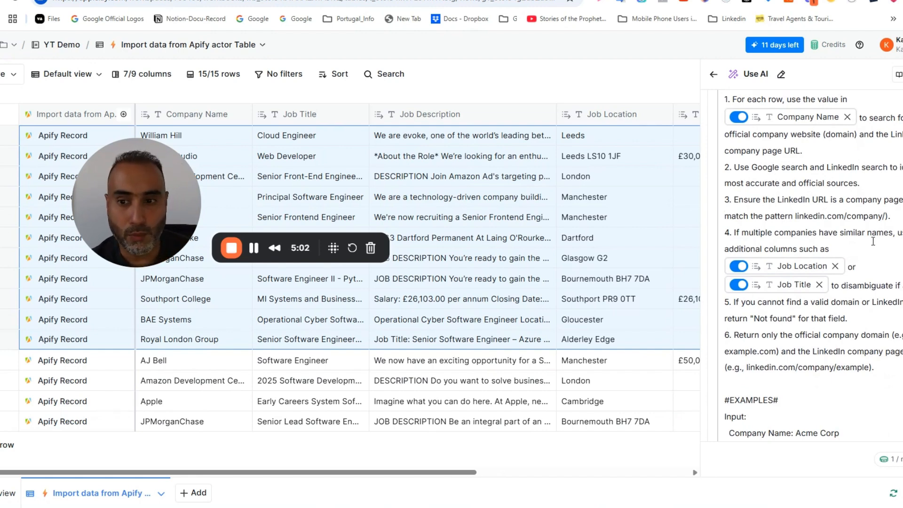
scroll(868, 240, "down", 6)
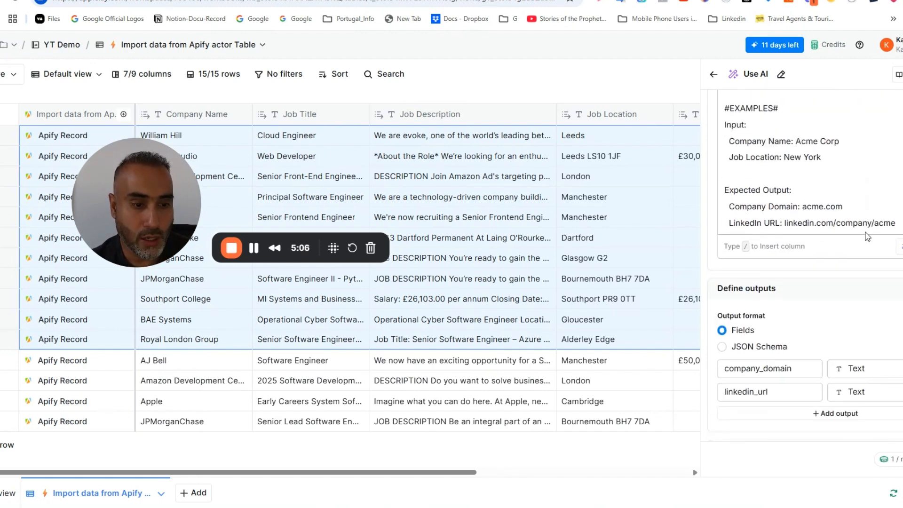
scroll(868, 235, "down", 3)
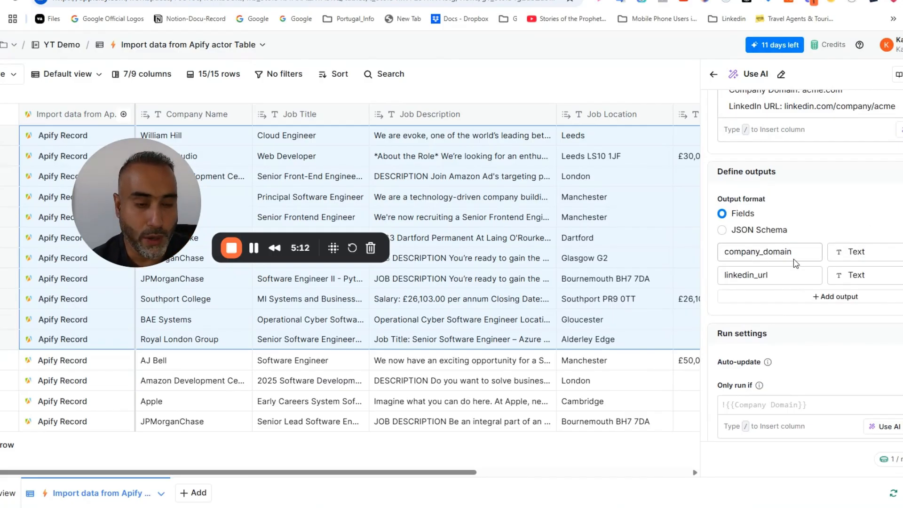
Set the data type of both the company_domain and linkedin_url outputs to URL
left_click(865, 275)
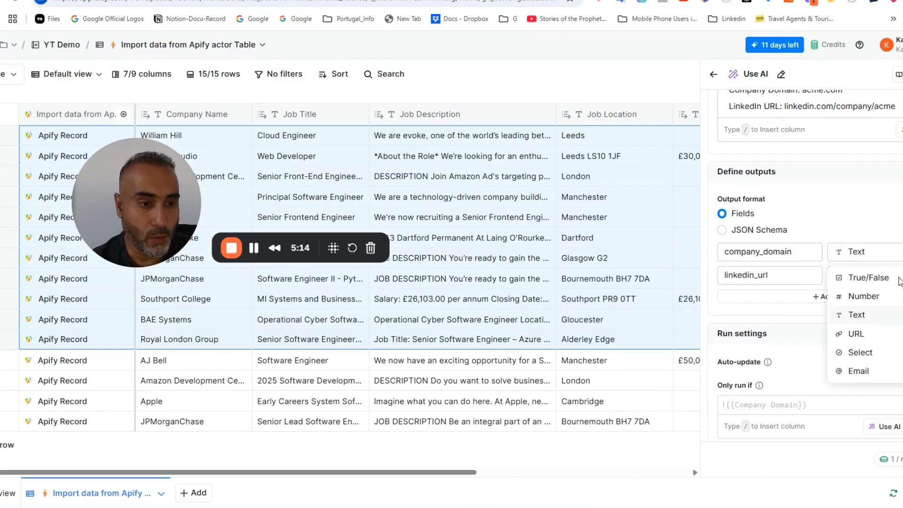
left_click(868, 332)
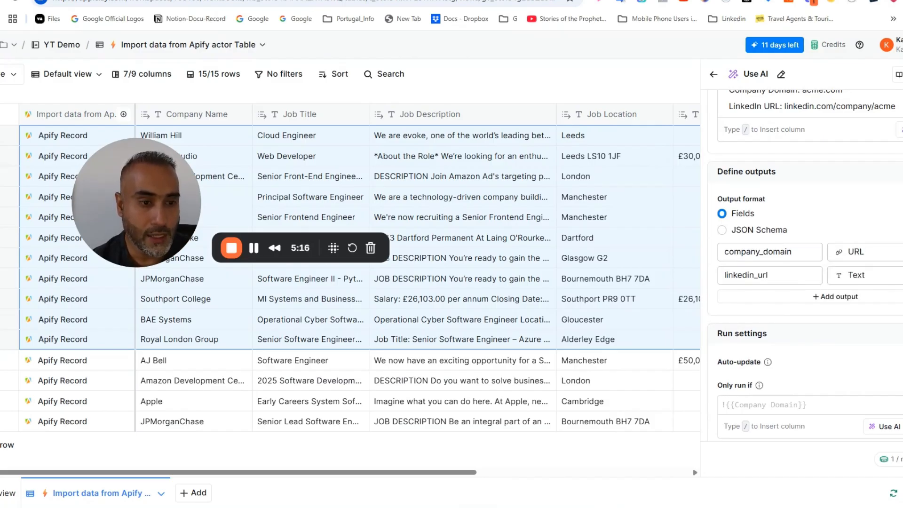
left_click(897, 281)
left_click(884, 358)
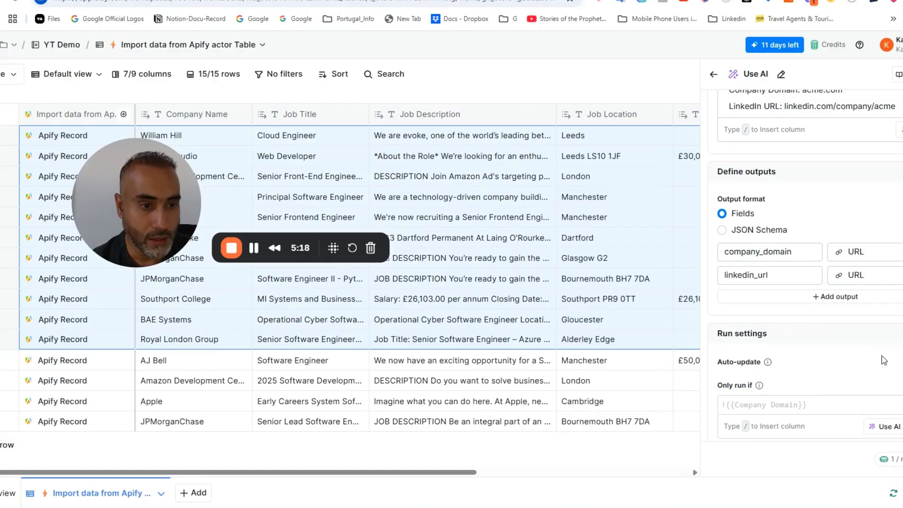
Save the AI column and run it on the 15 rows in this view
scroll(796, 333, "down", 1)
left_click(902, 459)
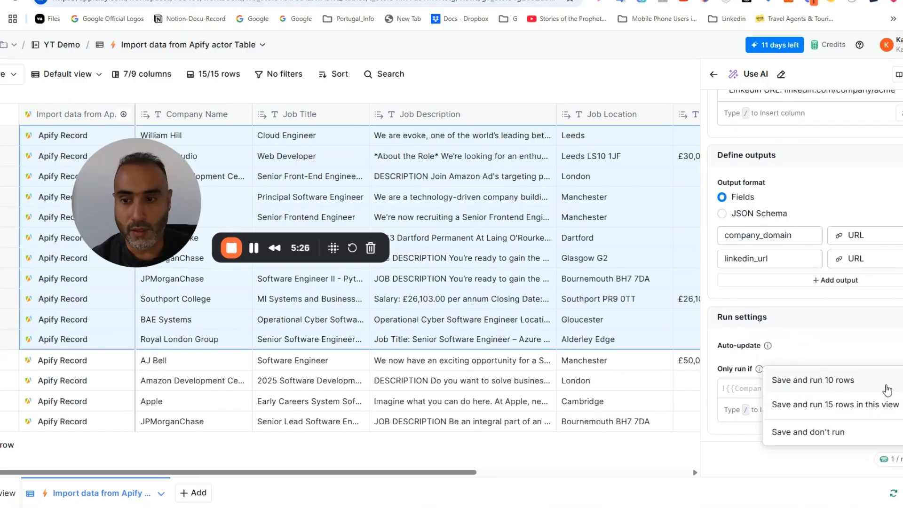
left_click(864, 409)
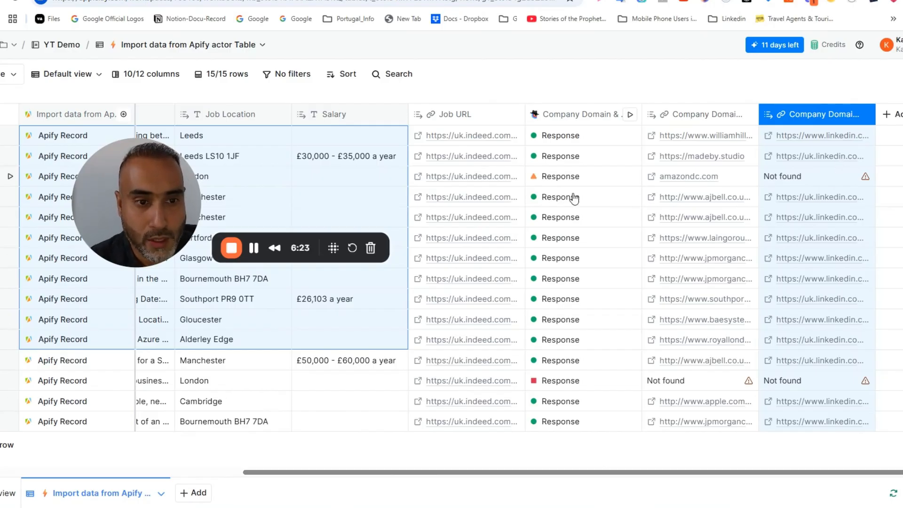
Widen the company domain and LinkedIn URL result columns so that the links are readable
left_click_drag(120, 160, 109, 350)
left_click_drag(369, 473, 80, 450)
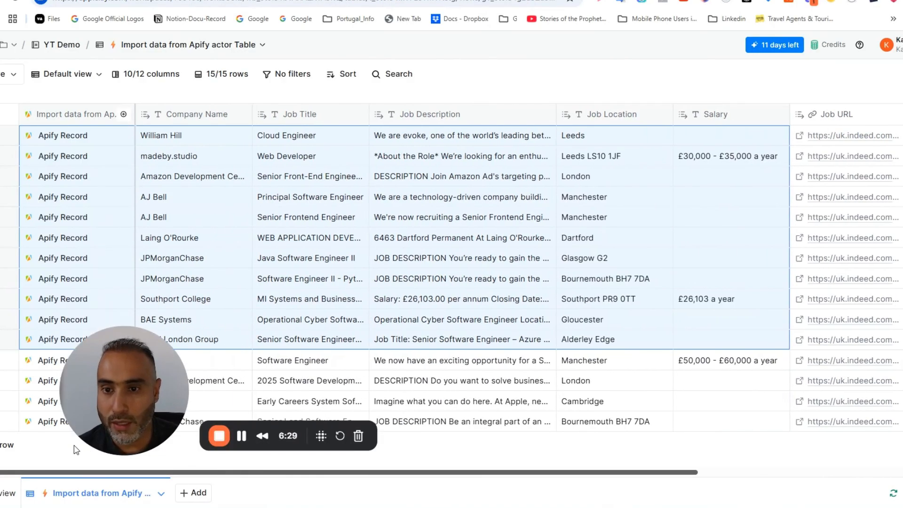
left_click_drag(75, 451, 351, 480)
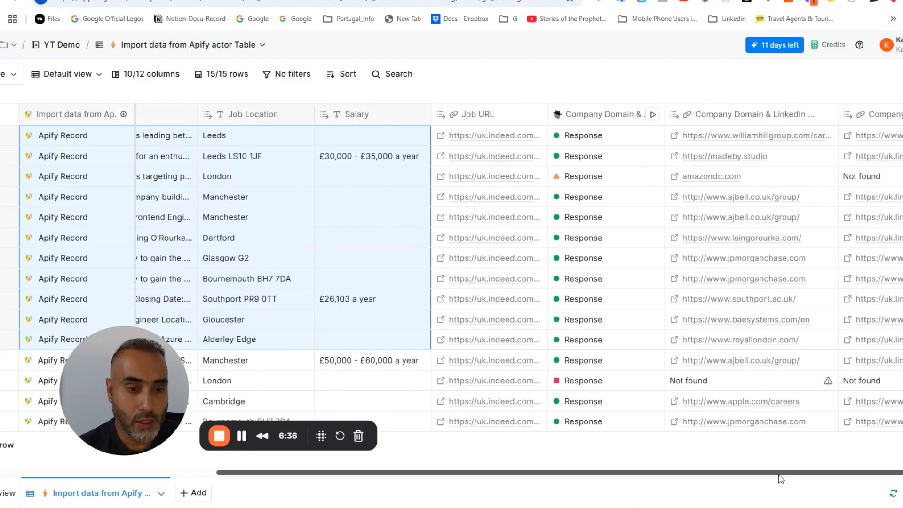
left_click_drag(779, 476, 840, 475)
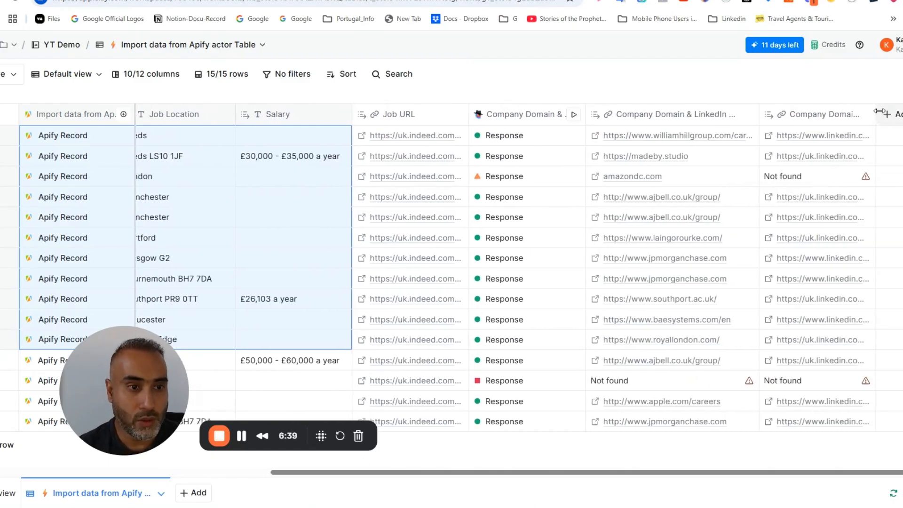
left_click_drag(878, 112, 894, 112)
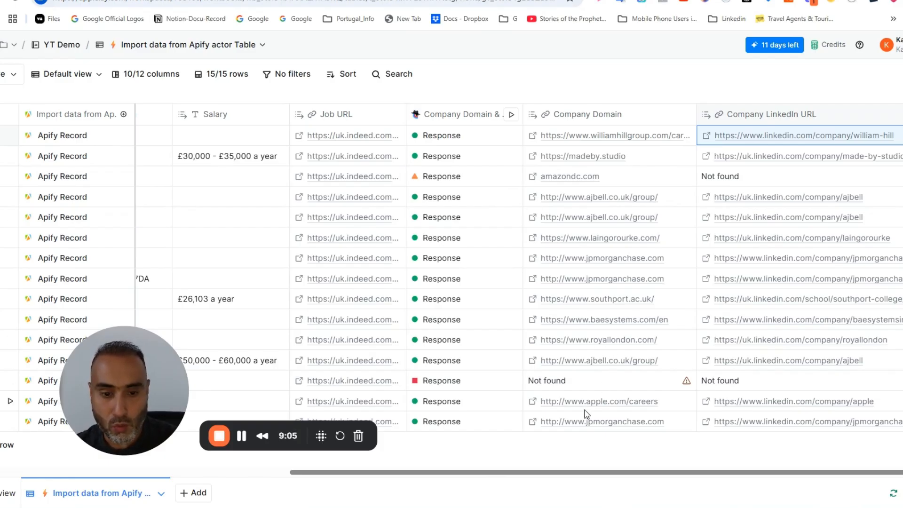
Examine the company domain and LinkedIn URL results row by row against the job data
left_click(586, 220)
key("Left")
key("Left")
key("Left")
key("Left")
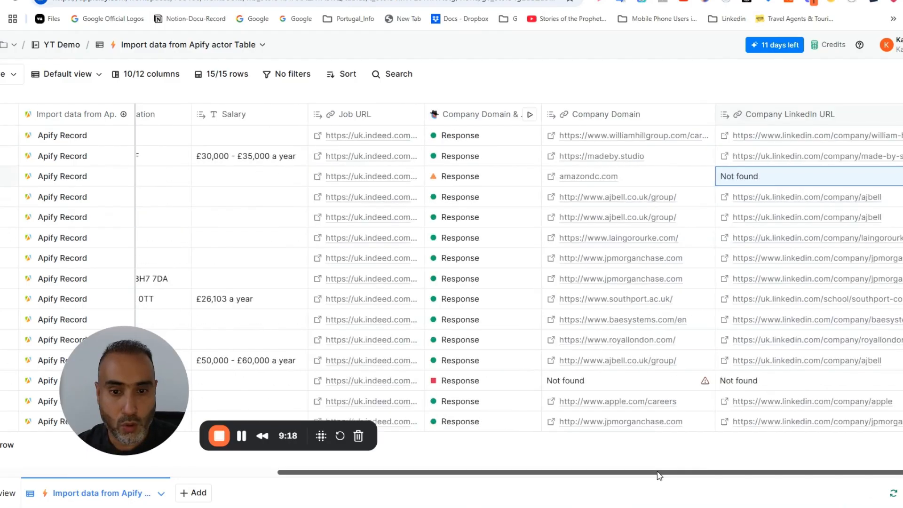
left_click_drag(660, 472, 315, 458)
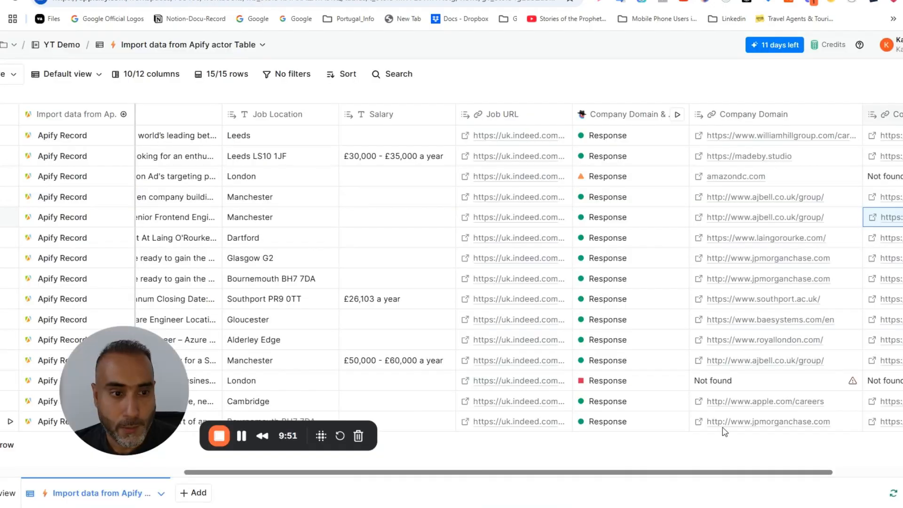
left_click_drag(728, 472, 896, 492)
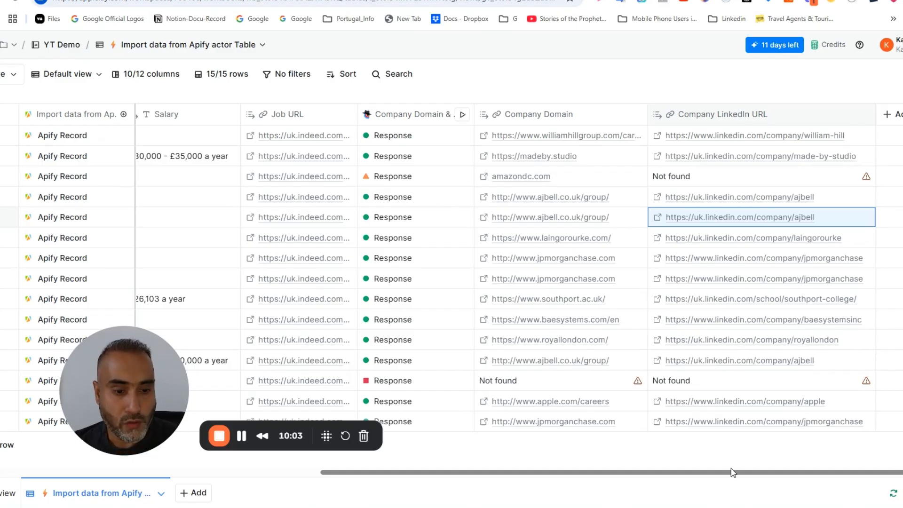
left_click_drag(718, 477, 798, 478)
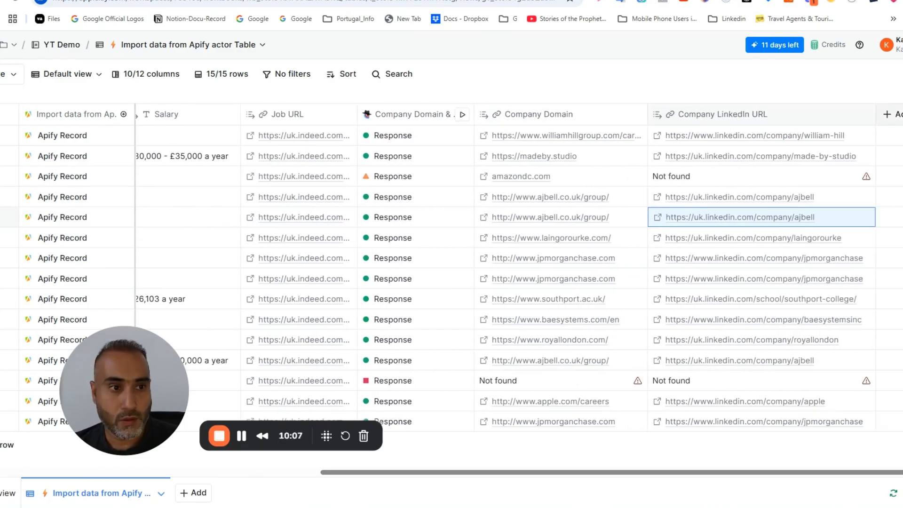
Add the Find Contacts at Company enrichment, saving its results in this table
left_click(902, 74)
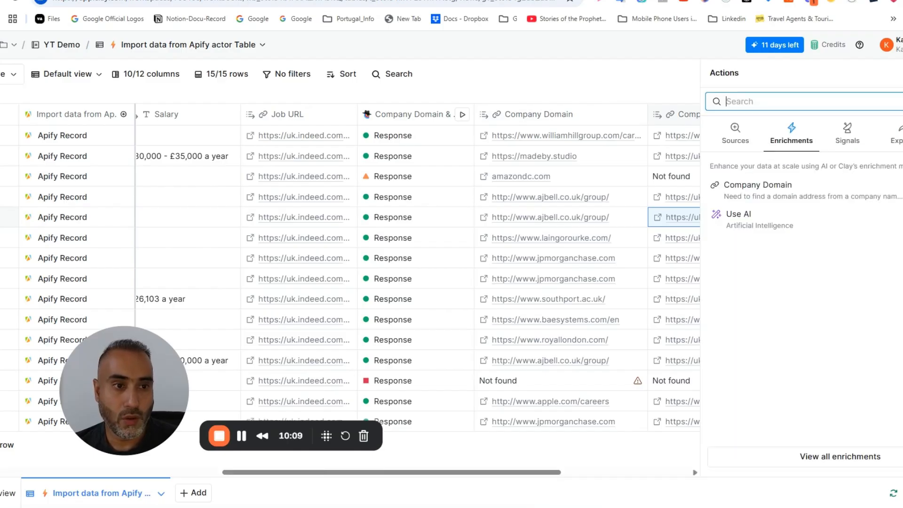
left_click(753, 103)
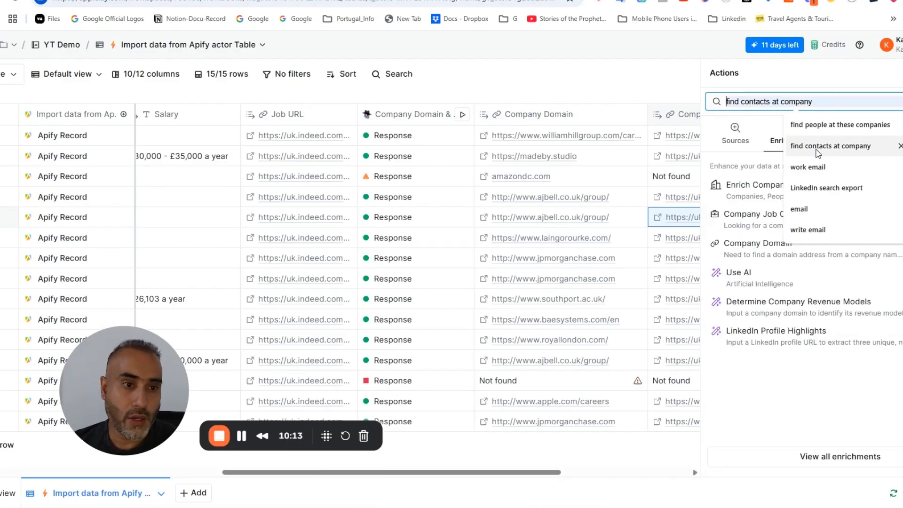
left_click(838, 147)
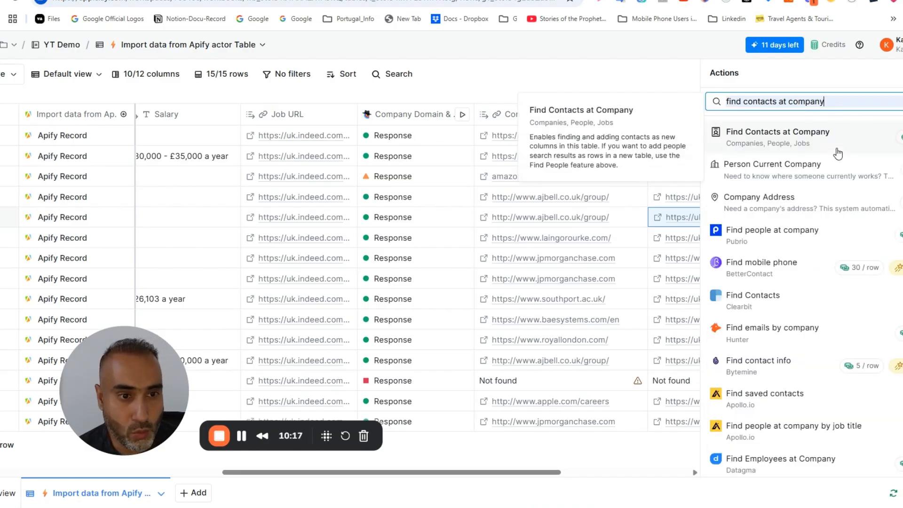
left_click(799, 140)
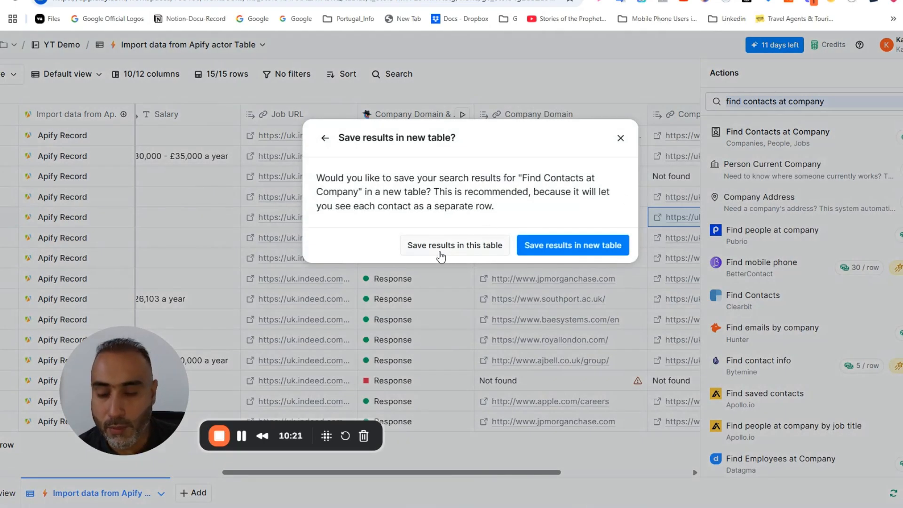
left_click(454, 246)
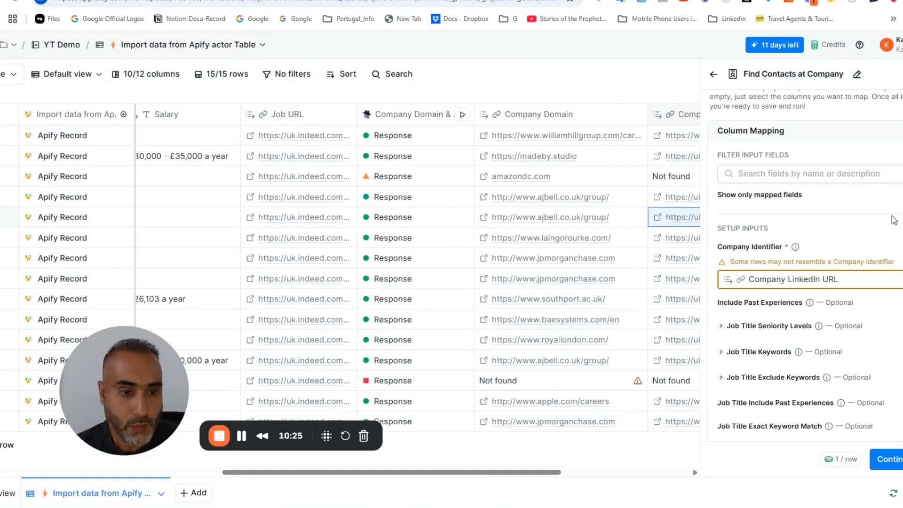
Clear the Company Identifier and map it to the Company LinkedIn URL column again
scroll(891, 214, "down", 1)
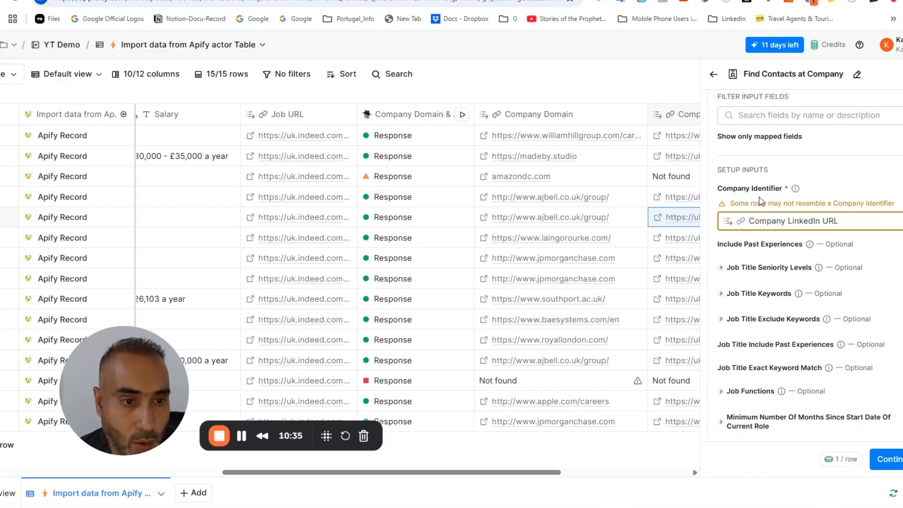
mouse_move(795, 189)
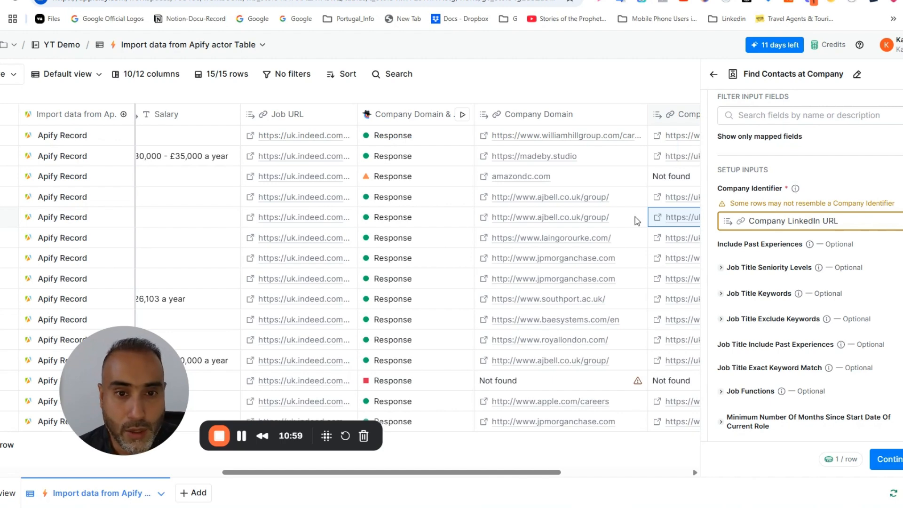
left_click_drag(520, 472, 667, 479)
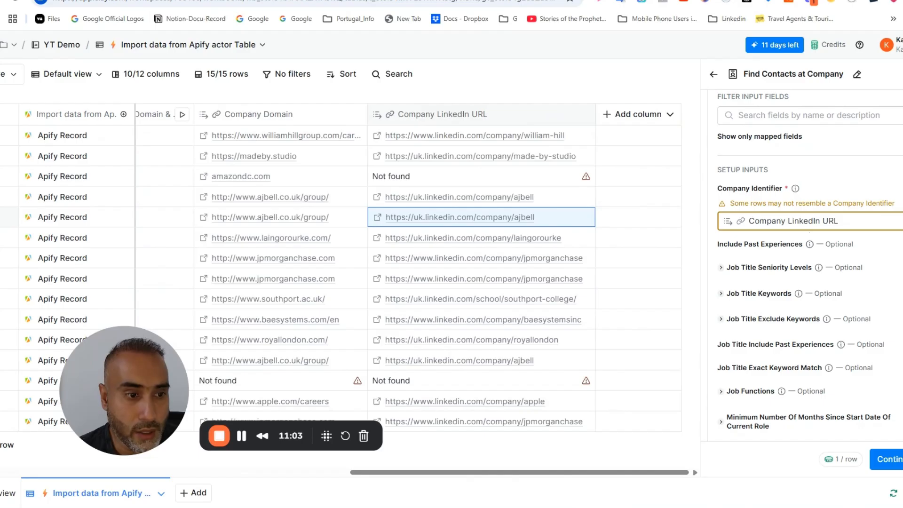
key("BackSpace")
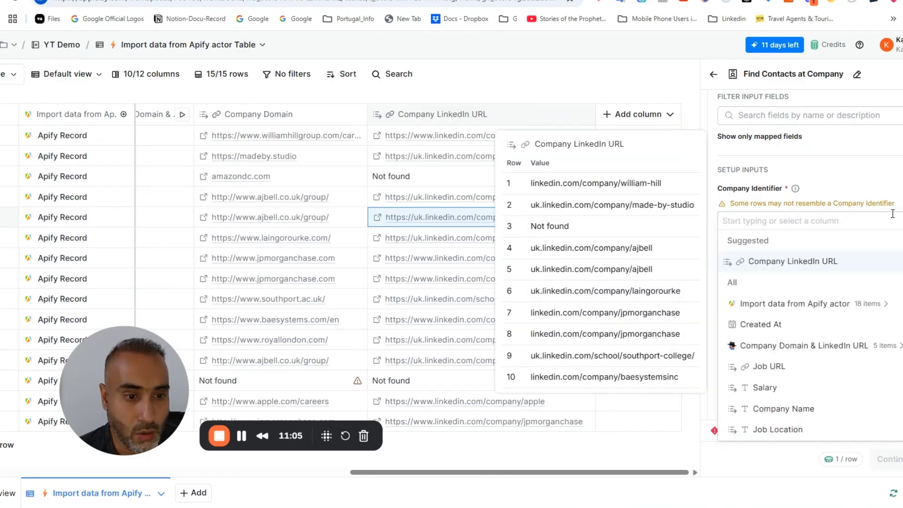
left_click(804, 262)
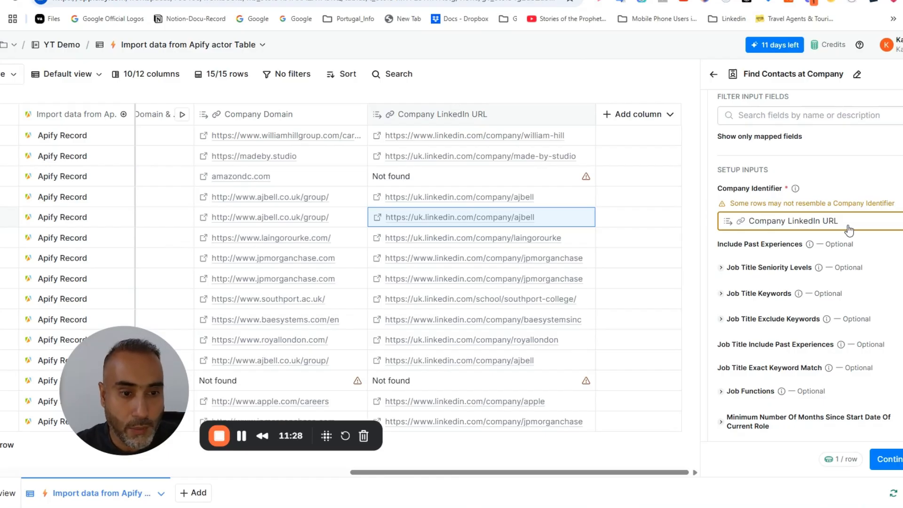
Review the options available for the Job Title Seniority Levels filter without choosing one
left_click(722, 269)
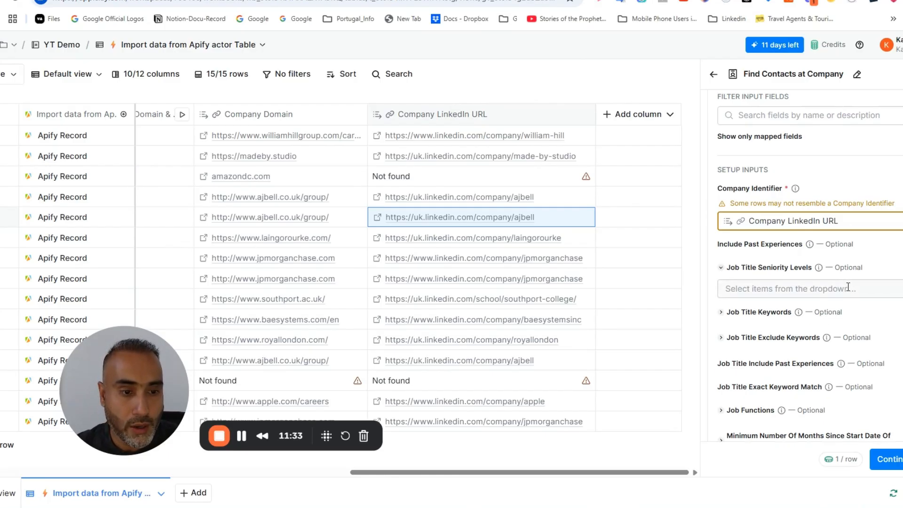
left_click(849, 287)
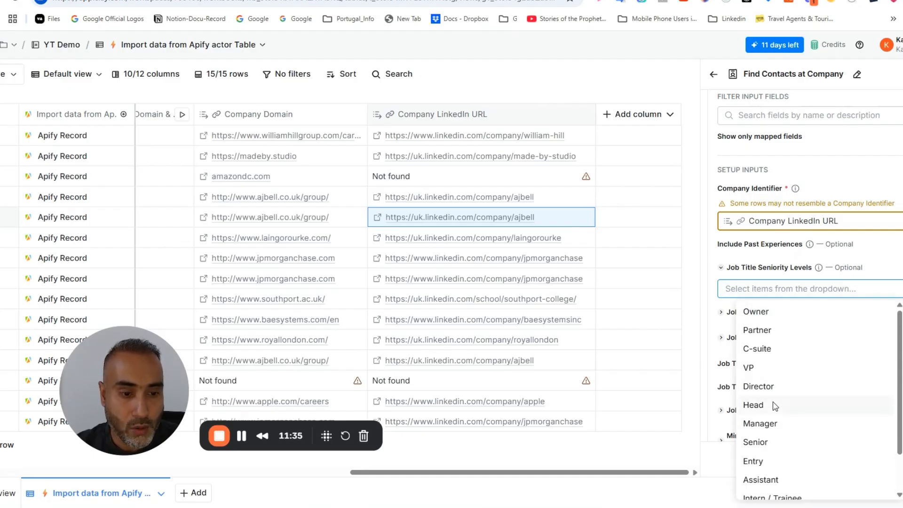
left_click(707, 235)
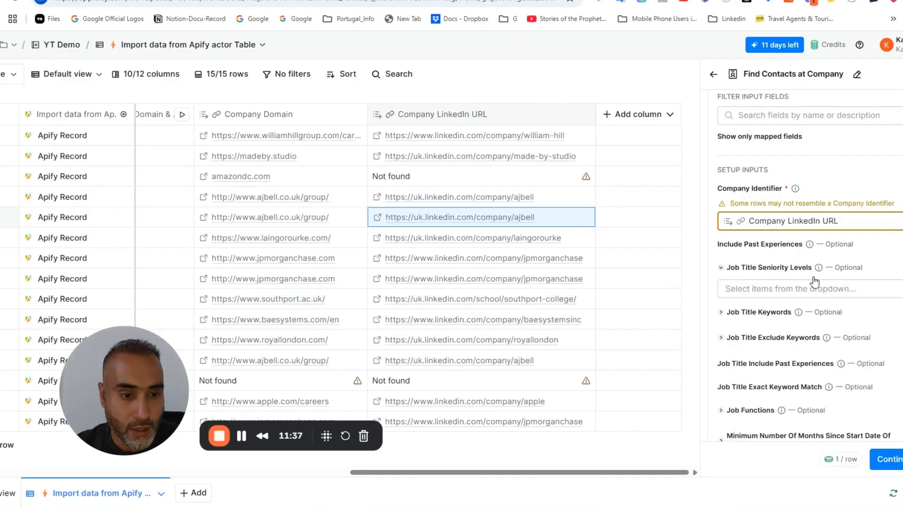
Open the Job Title Keywords filter for entry
scroll(815, 281, "down", 1)
left_click(721, 254)
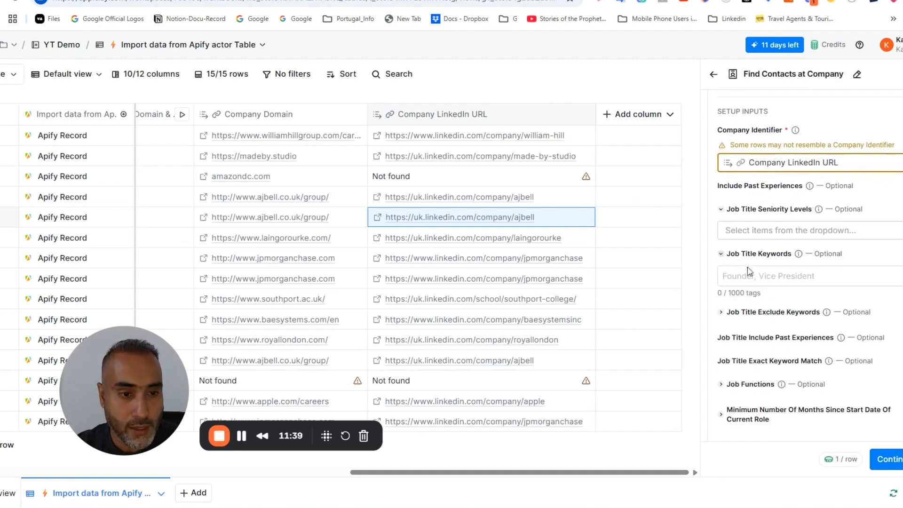
left_click(806, 278)
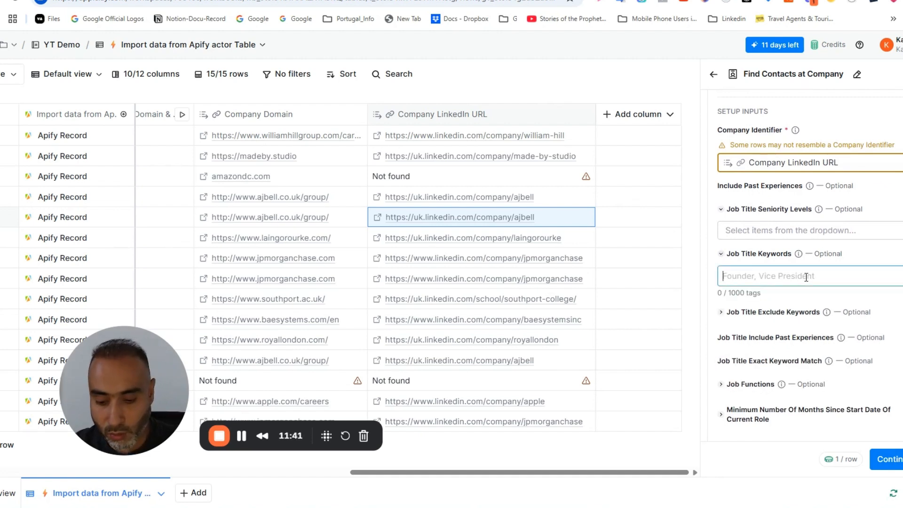
type("HR")
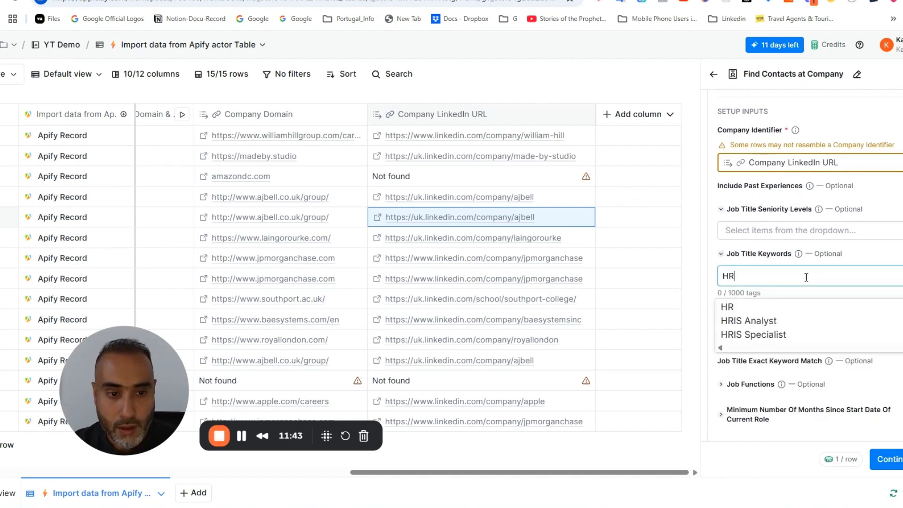
type(" Mana")
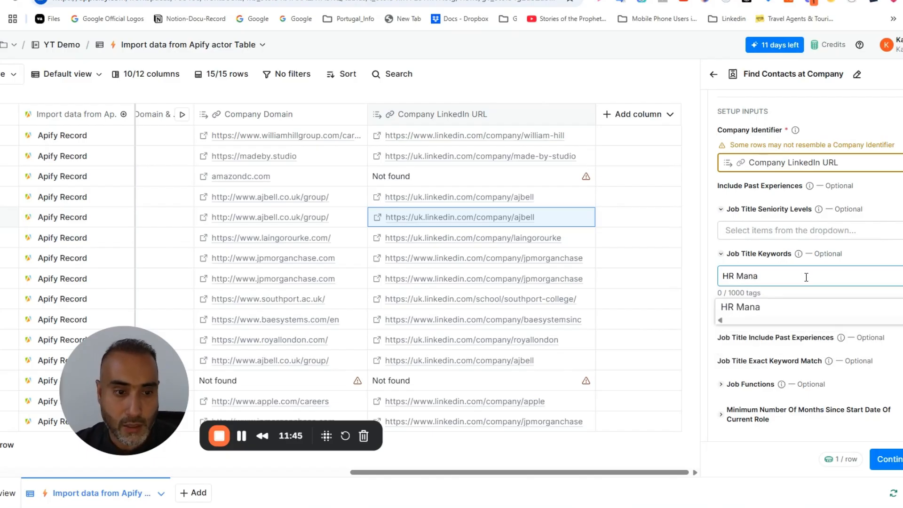
key("BackSpace")
key("BackSpace")
key("BackSpace")
key("BackSpace")
key("BackSpace")
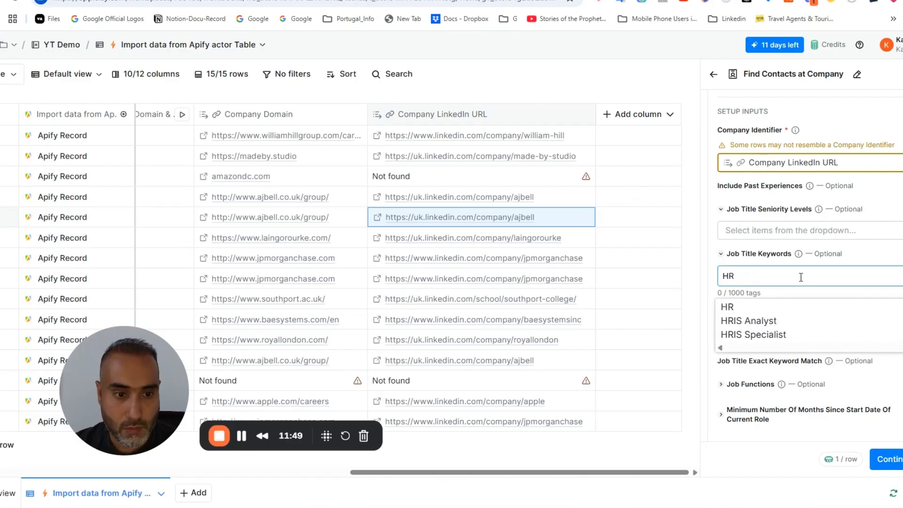
key("BackSpace")
Add Human Resources Manager and HR Manager as job title keywords
type("uman")
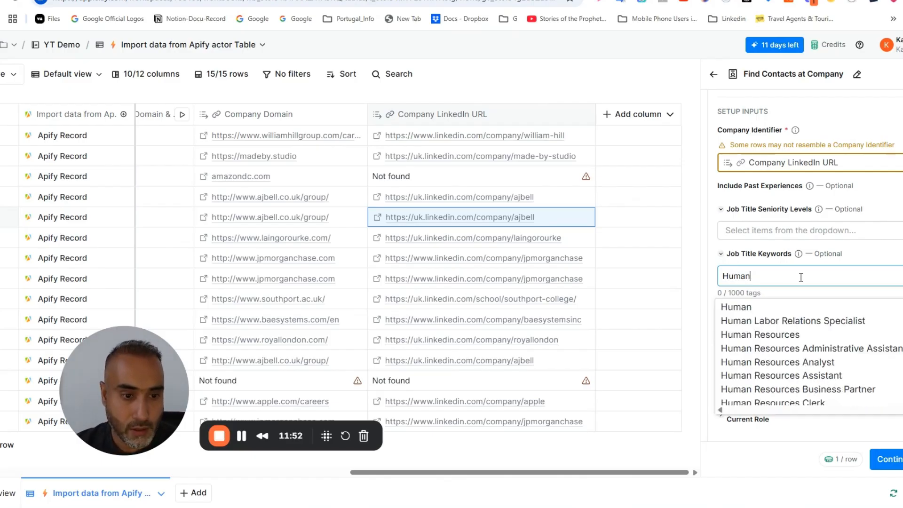
scroll(852, 347, "down", 2)
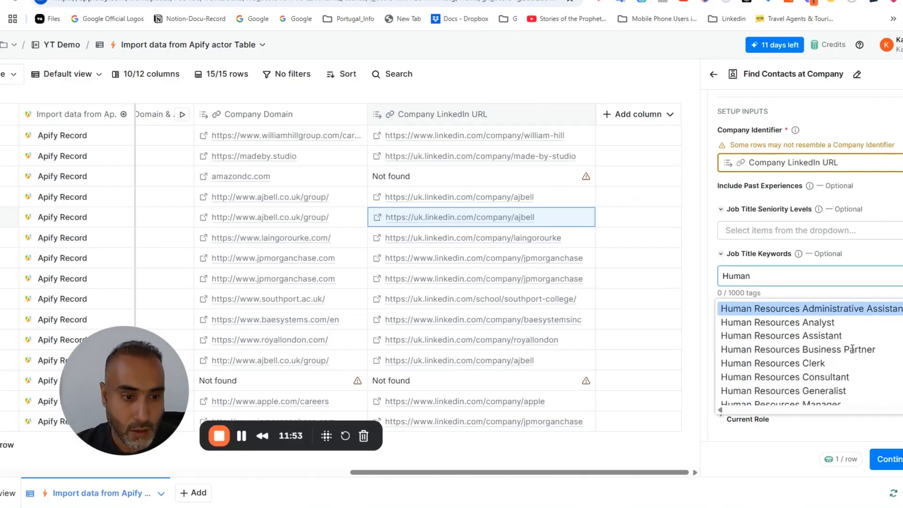
left_click(839, 387)
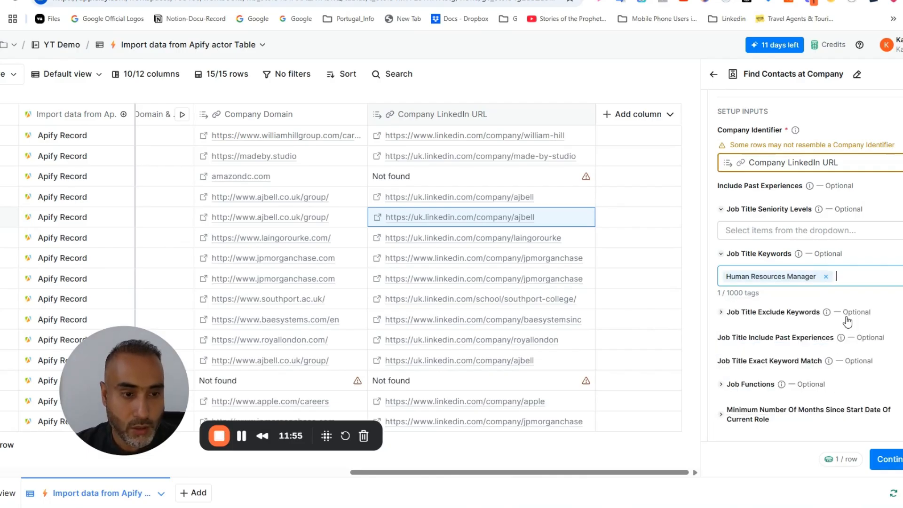
type("HR Manager")
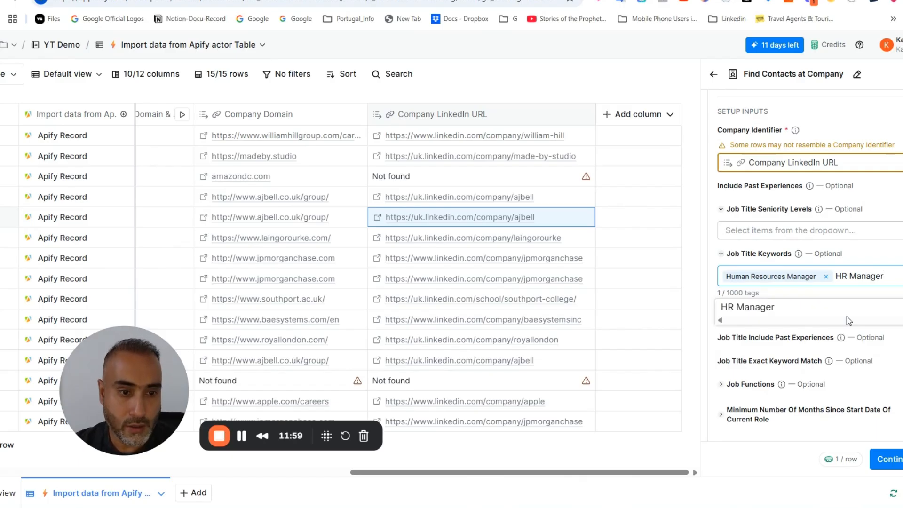
left_click(847, 313)
Add Talent Acquisition Director and Talent Acquisition Manager to the job title keywords
type("Talent")
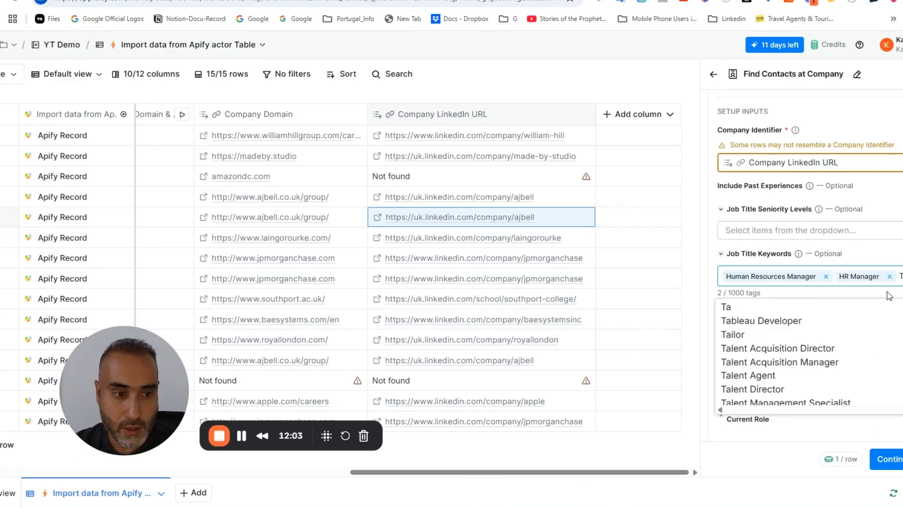
left_click(830, 321)
type("Tale")
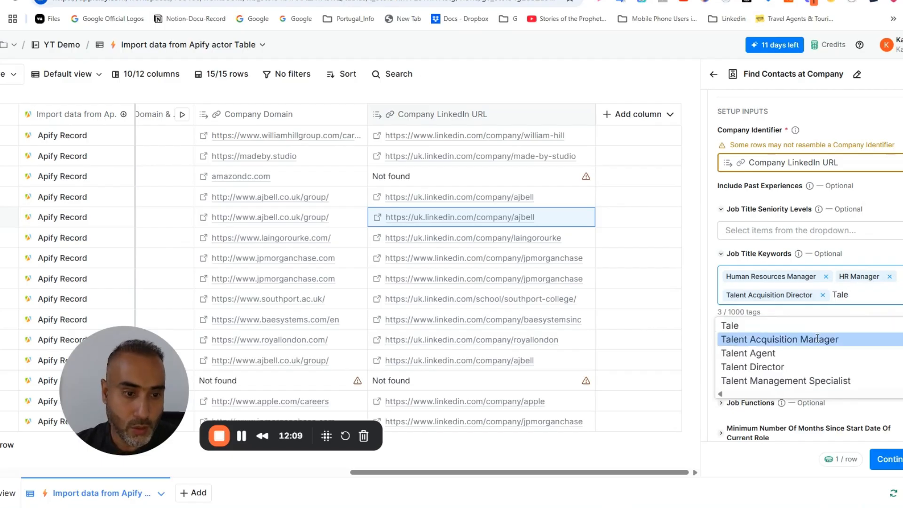
left_click(846, 339)
type("peop")
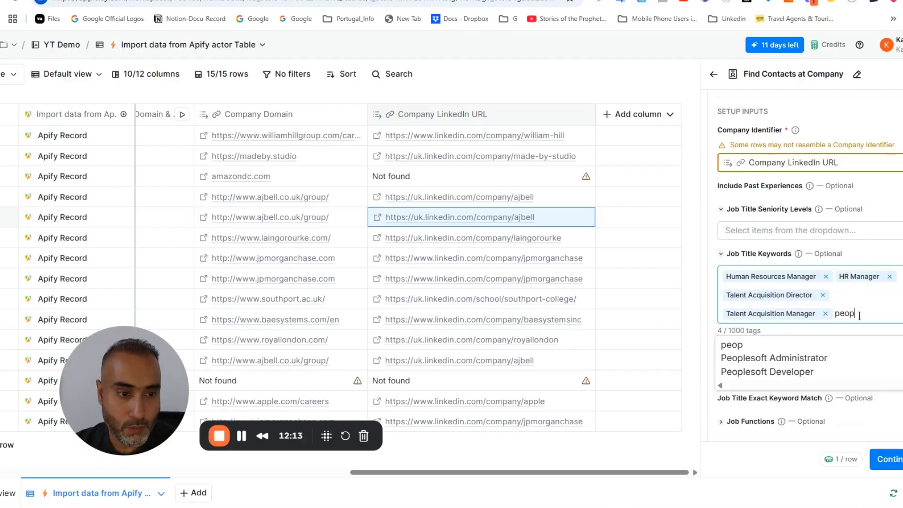
key("BackSpace")
key("BackSpace")
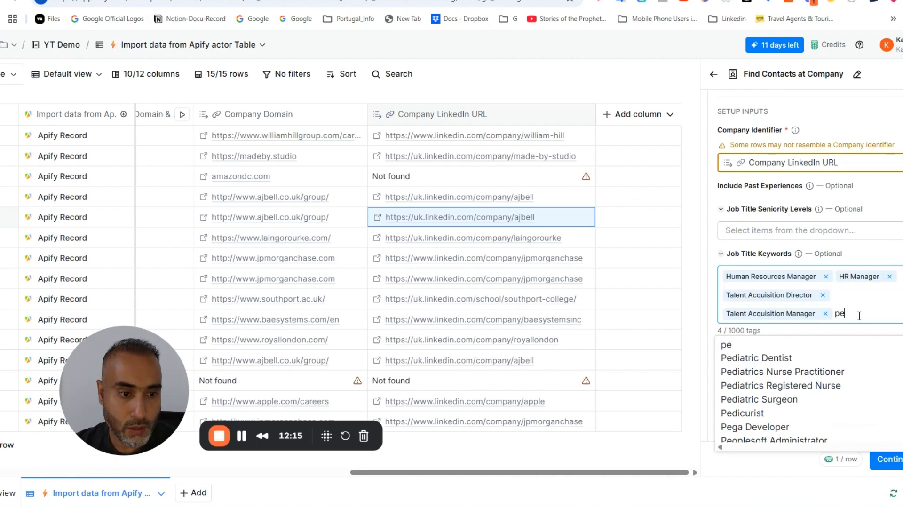
type("ople")
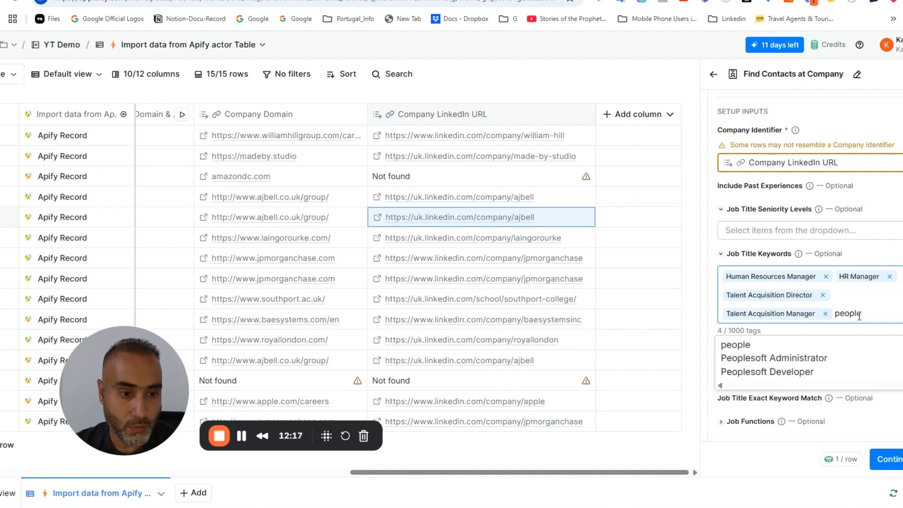
key("BackSpace")
key("BackSpace")
key("BackSpace")
key("BackSpace")
key("BackSpace")
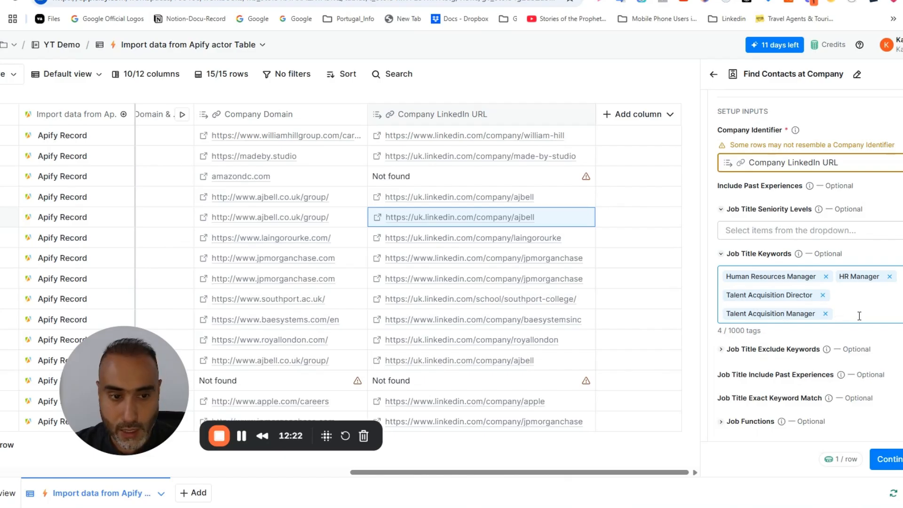
type("HR")
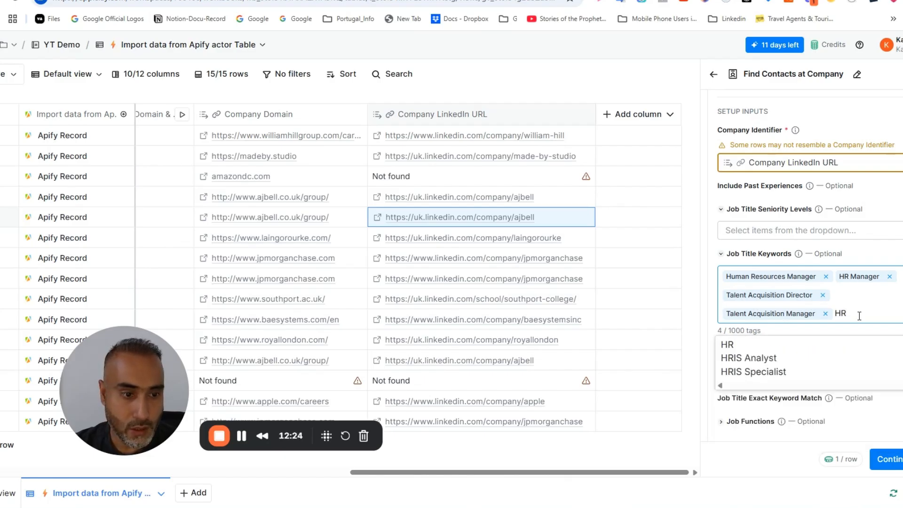
key("BackSpace")
key("BackSpace")
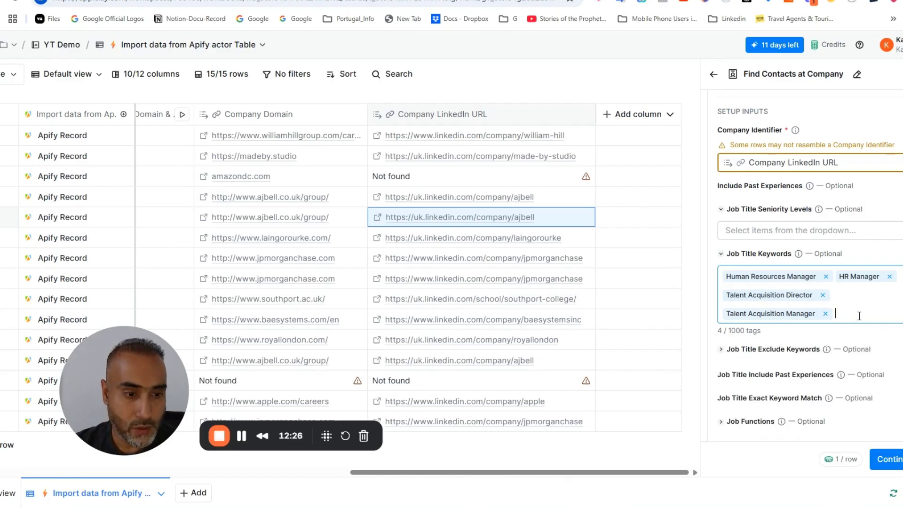
Add Talent Director to the job title keywords
type("tale")
left_click(826, 369)
type("Hu")
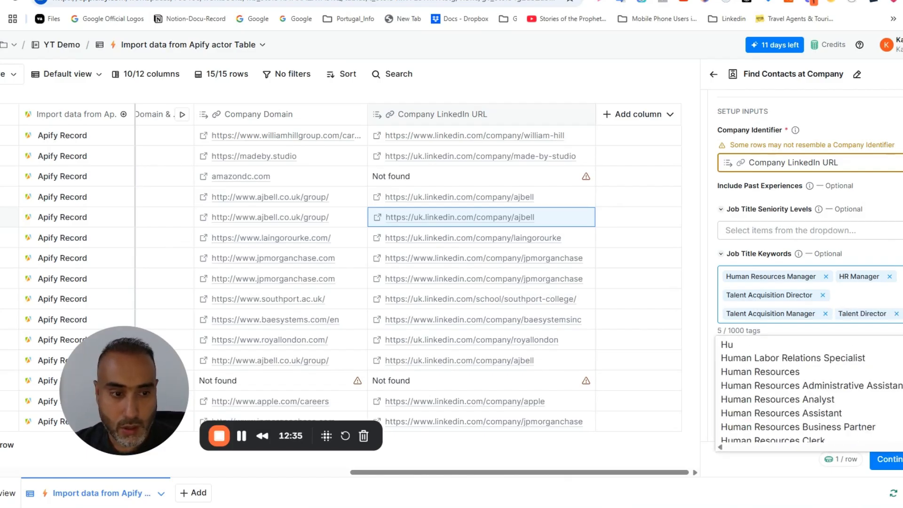
type("man res")
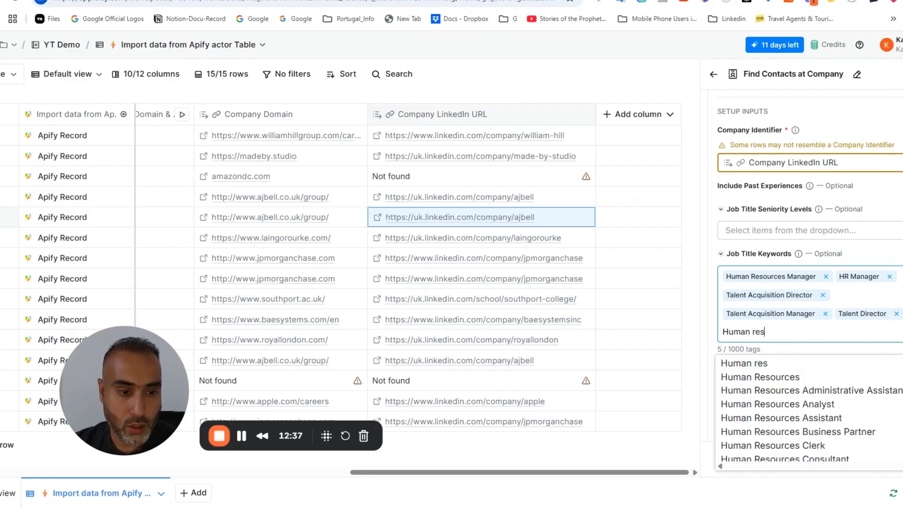
scroll(885, 392, "down", 2)
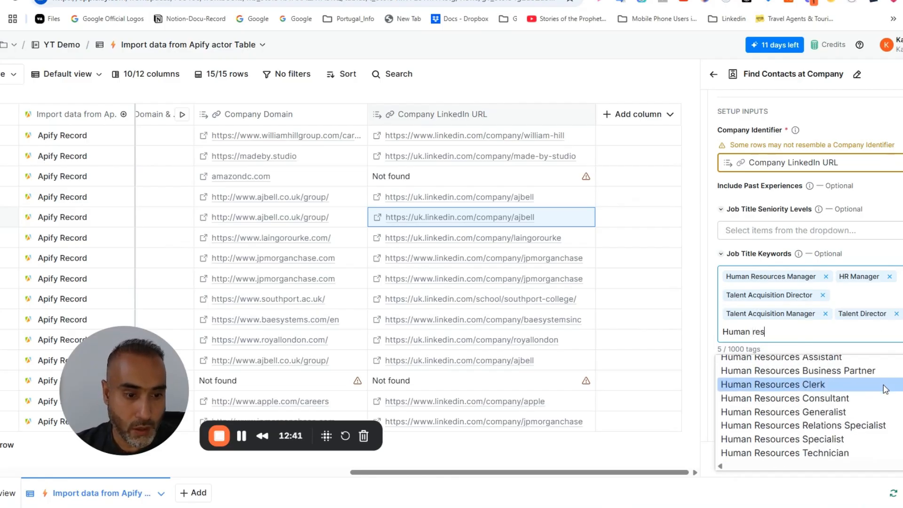
scroll(885, 392, "up", 3)
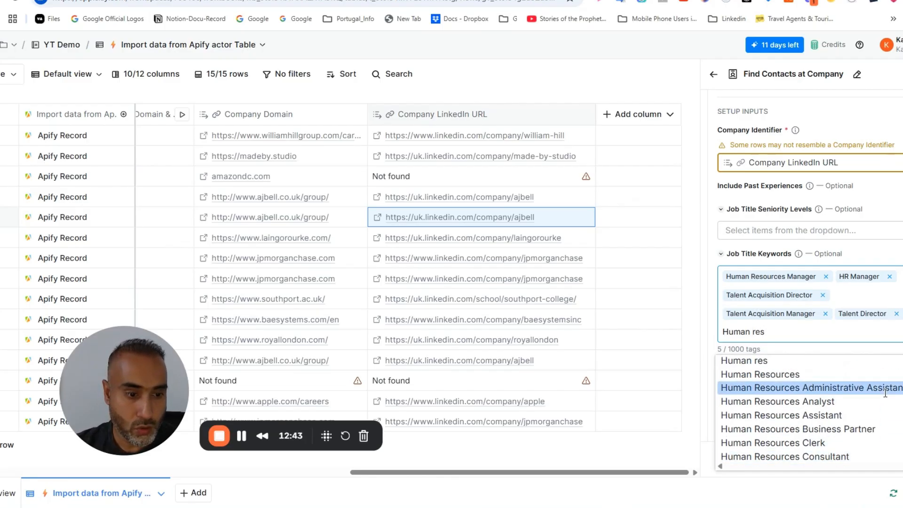
type("our")
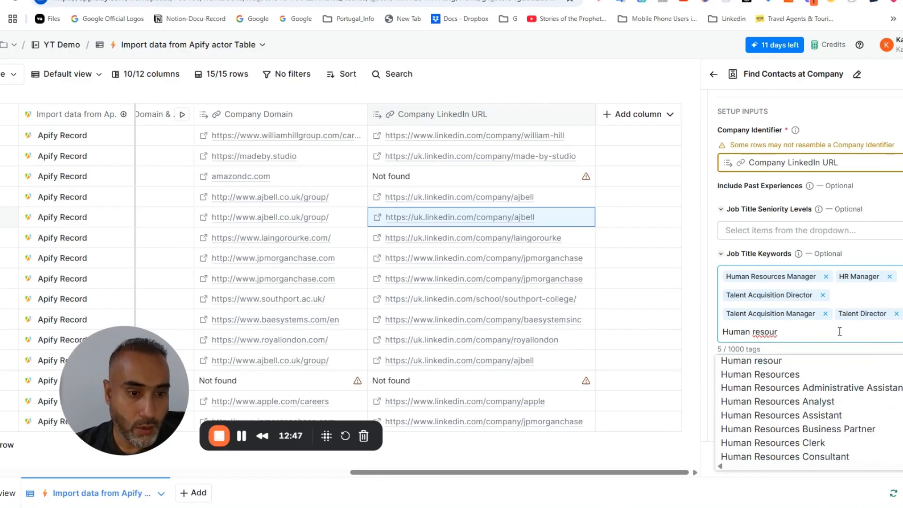
left_click_drag(835, 330, 716, 334)
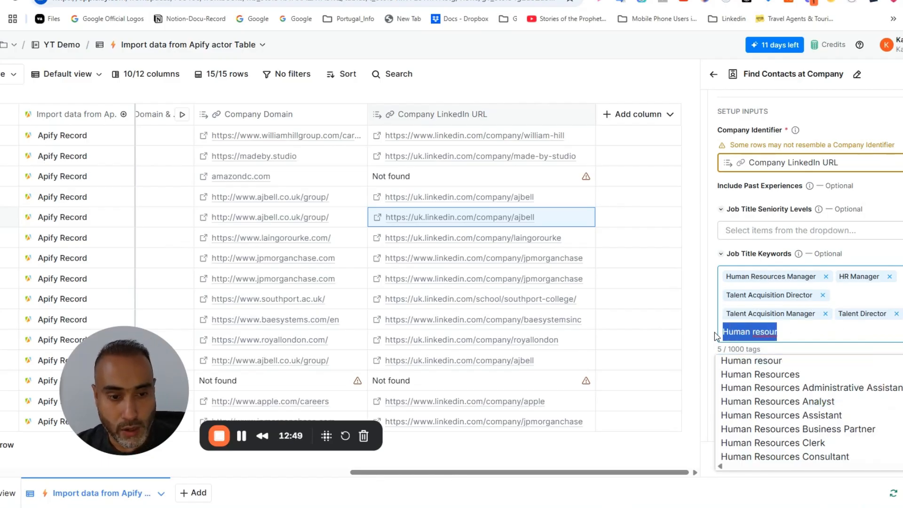
key("BackSpace")
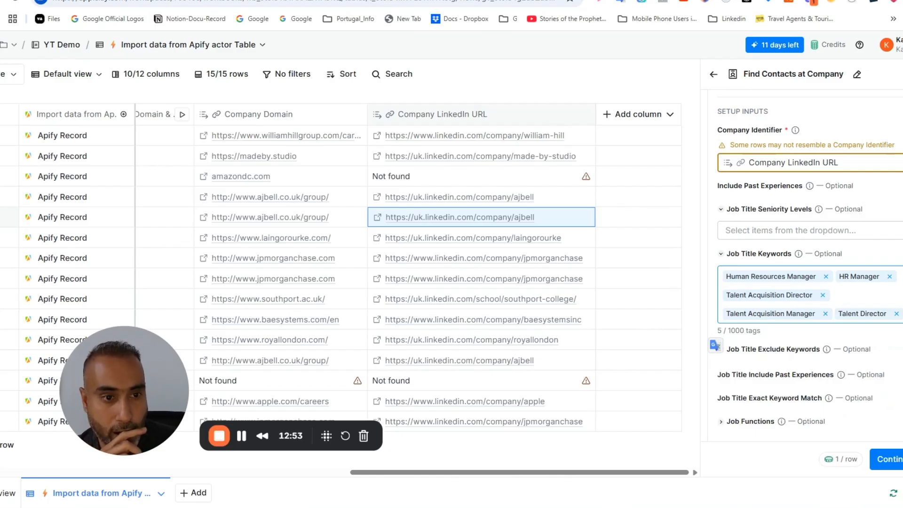
Leave the remaining contact filters empty and continue to the choice of output data columns
scroll(893, 244, "down", 4)
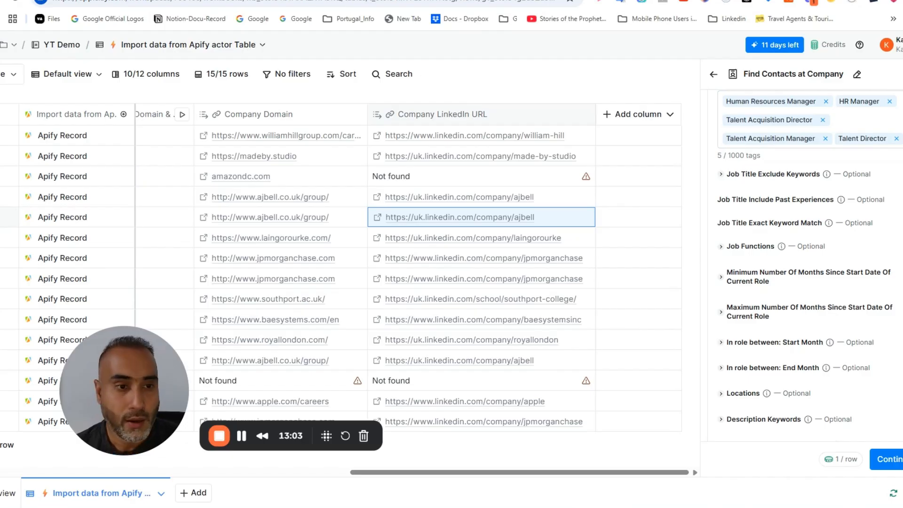
scroll(805, 263, "up", 3)
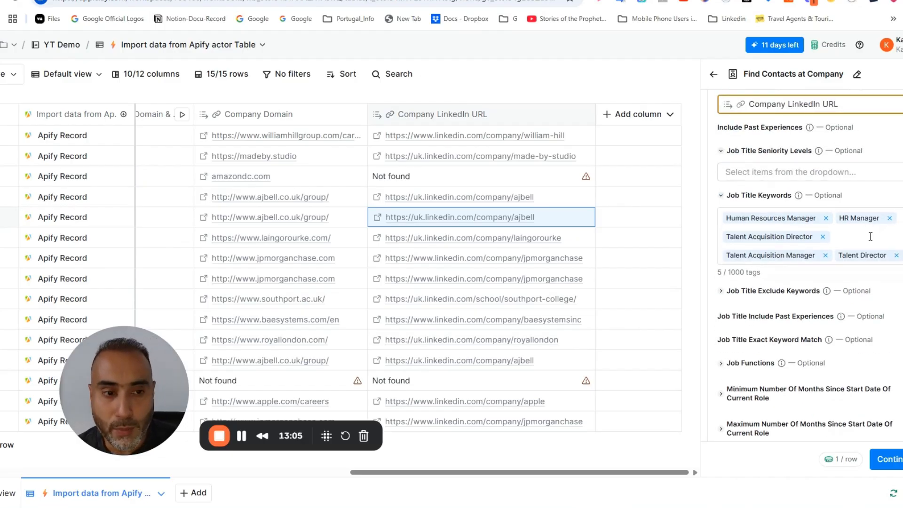
scroll(889, 264, "down", 4)
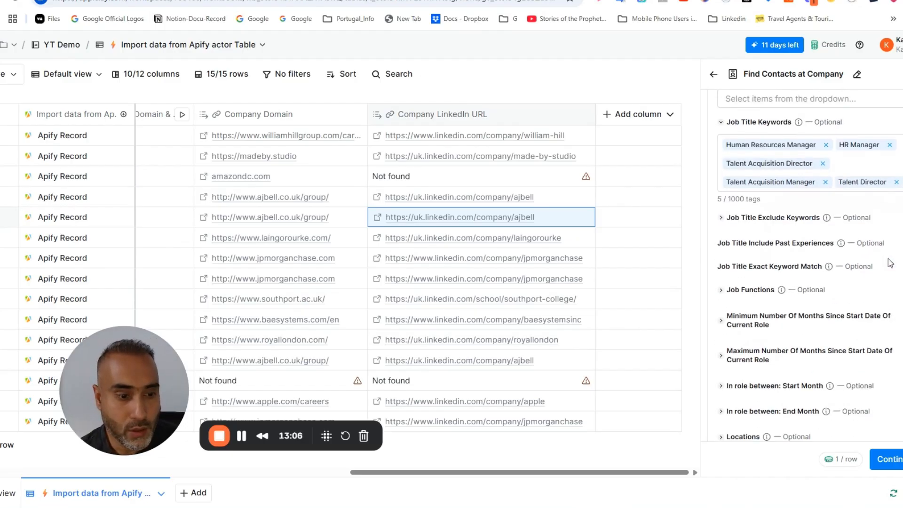
scroll(890, 265, "down", 4)
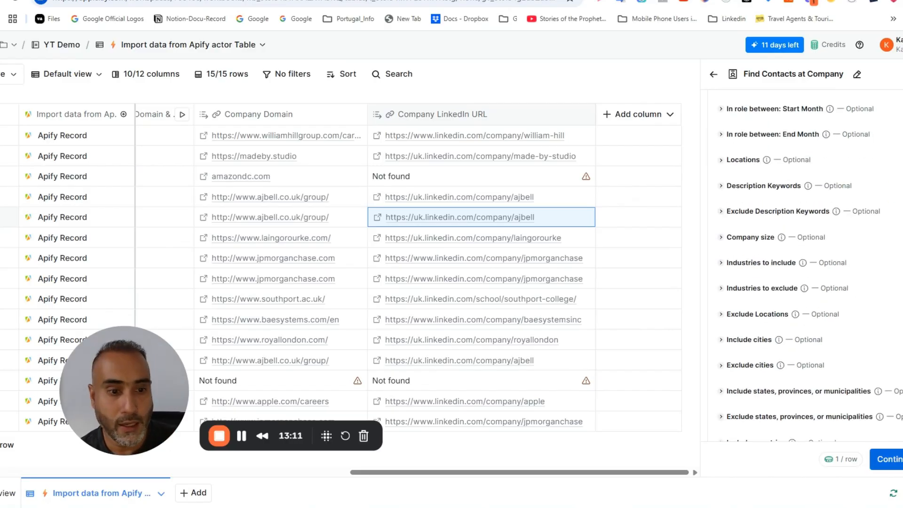
scroll(870, 254, "down", 8)
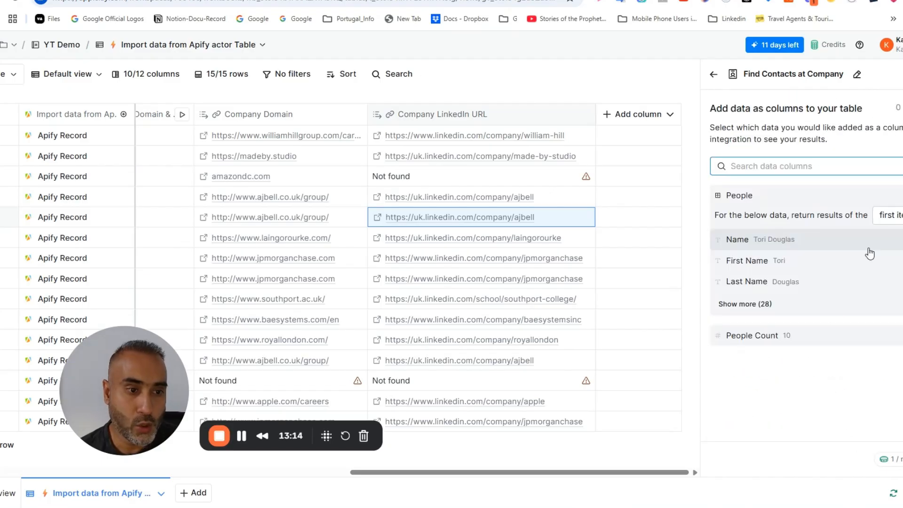
Add the Name, Url and Title people fields as output columns, then save and run the contact search on all 15 rows
left_click(899, 240)
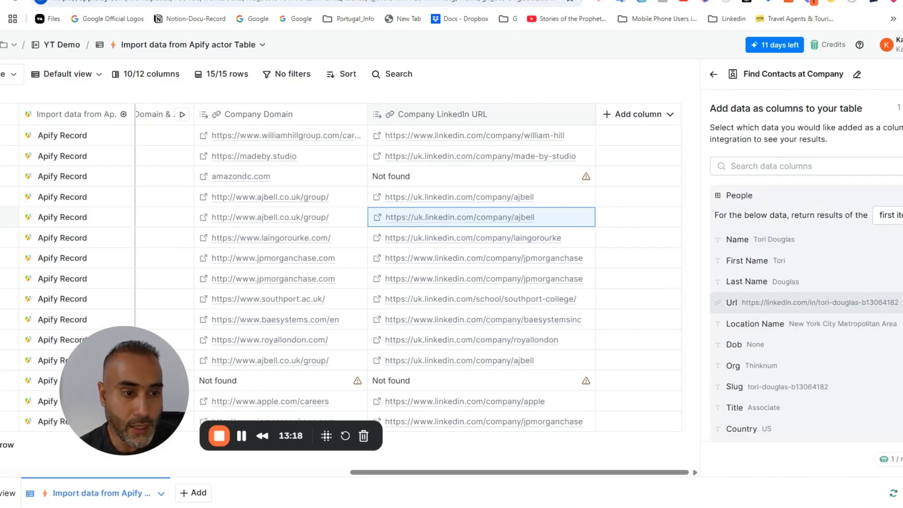
scroll(901, 317, "down", 3)
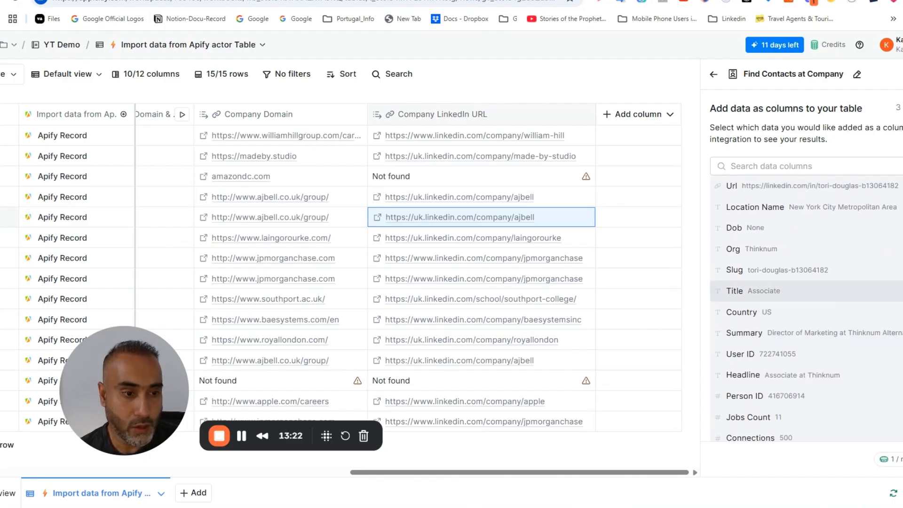
scroll(804, 310, "up", 3)
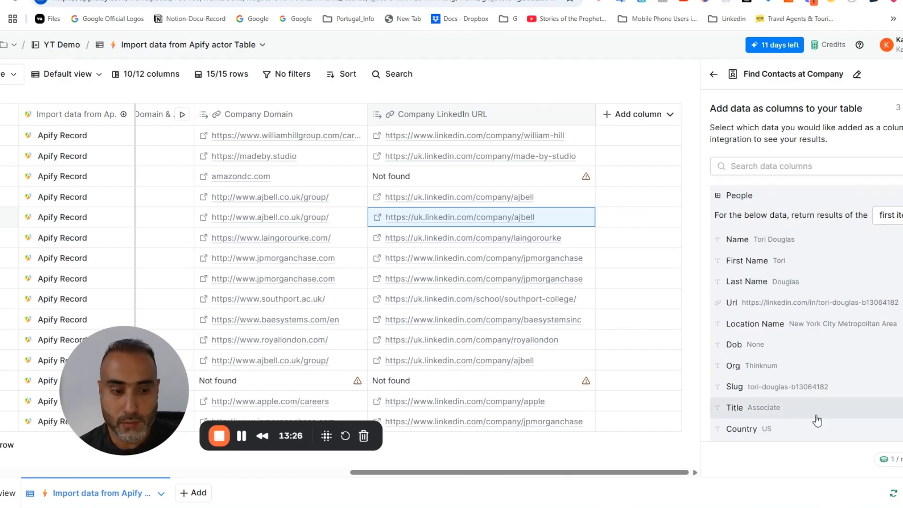
left_click(902, 459)
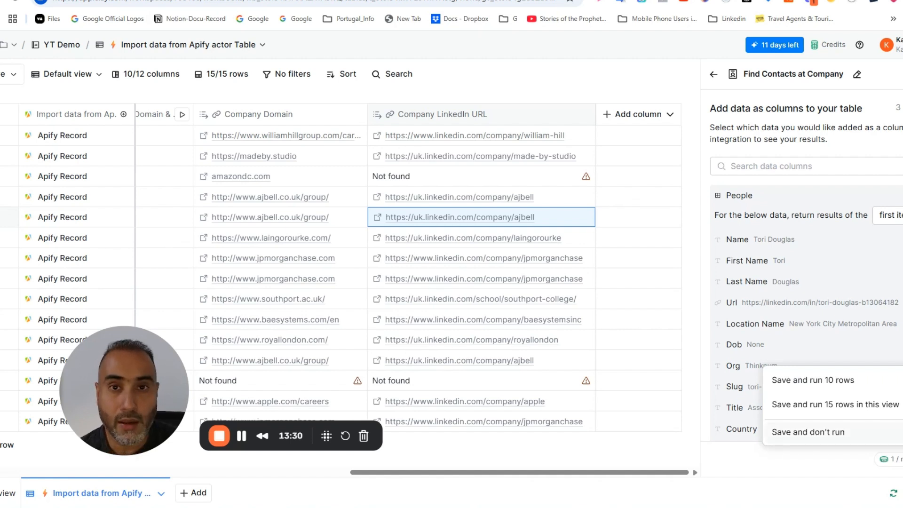
left_click(829, 408)
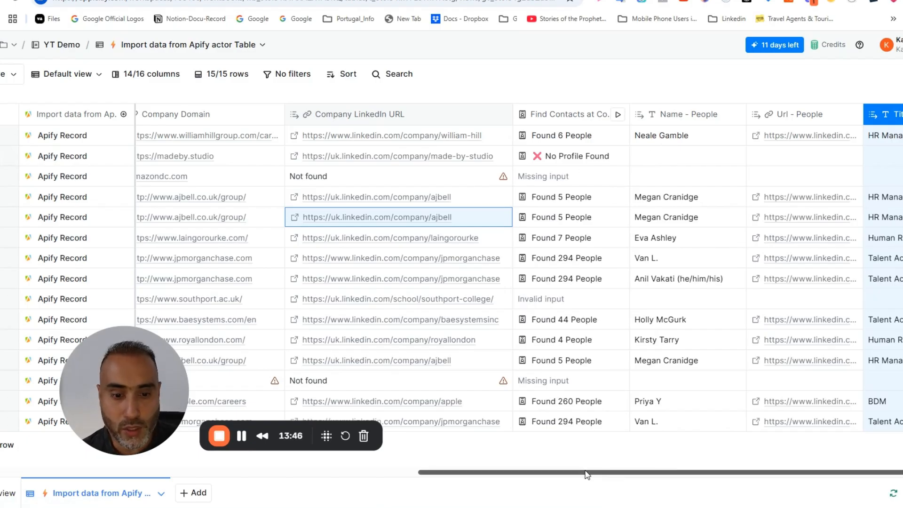
Examine the found contacts' names, profile URLs and job titles in the new columns
left_click_drag(587, 472, 679, 473)
left_click_drag(119, 348, 52, 248)
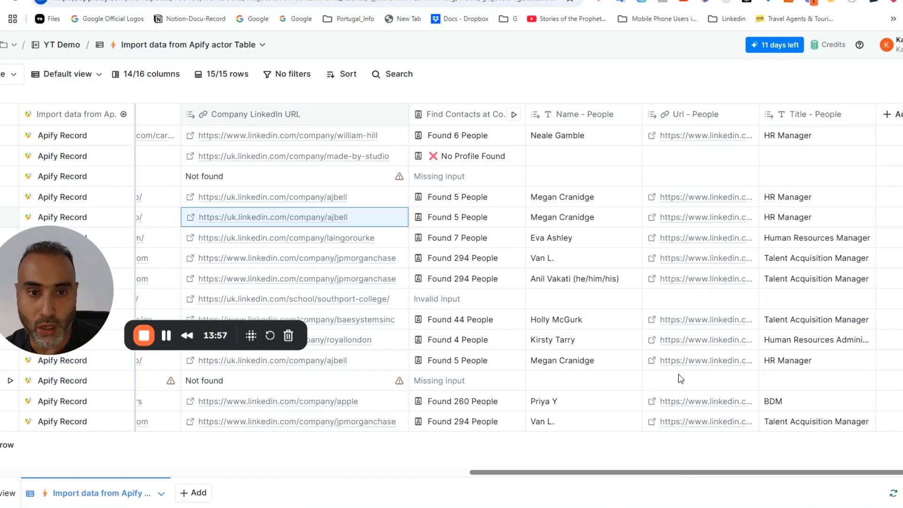
left_click_drag(526, 115, 530, 114)
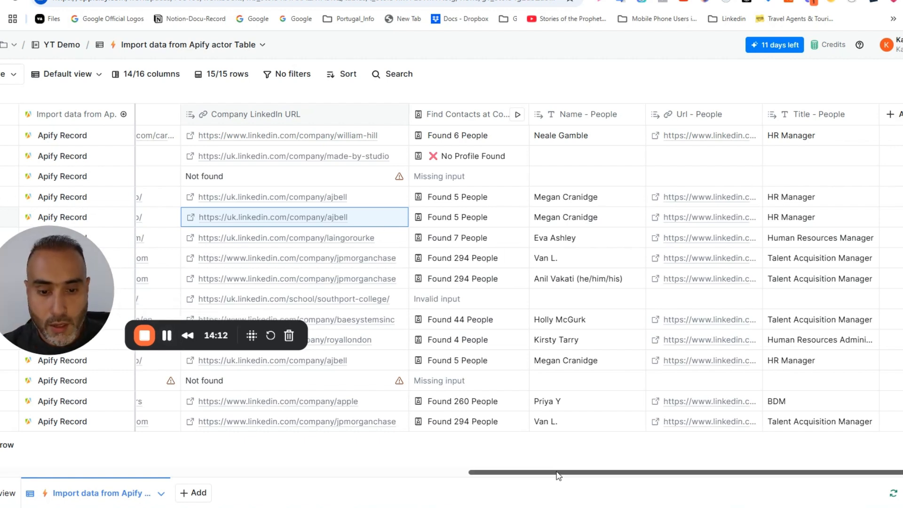
left_click_drag(559, 473, 561, 473)
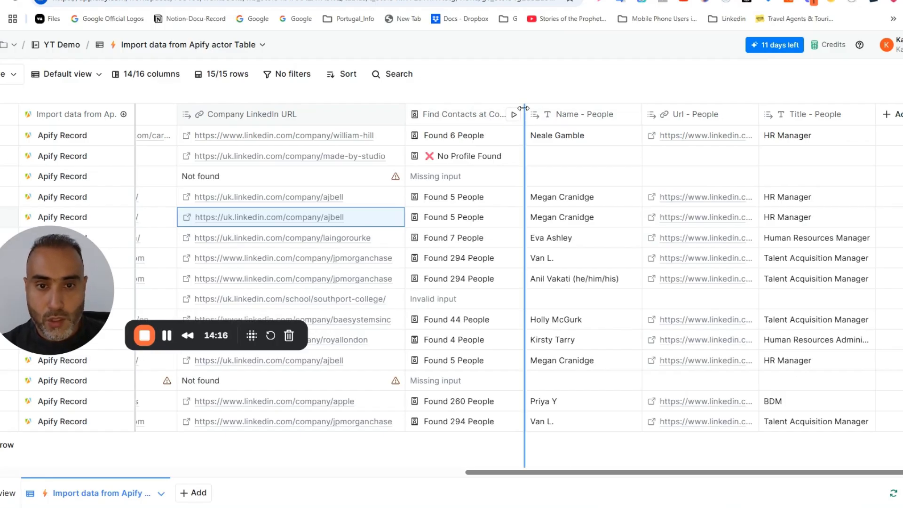
left_click_drag(528, 113, 529, 114)
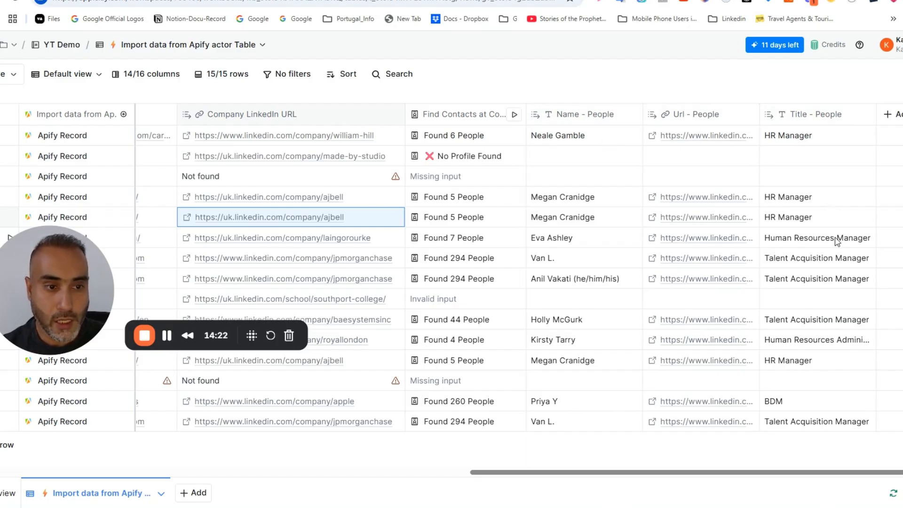
Search the enrichments for "work" and open the Person Work Email enrichment
left_click_drag(527, 473, 727, 464)
left_click(902, 74)
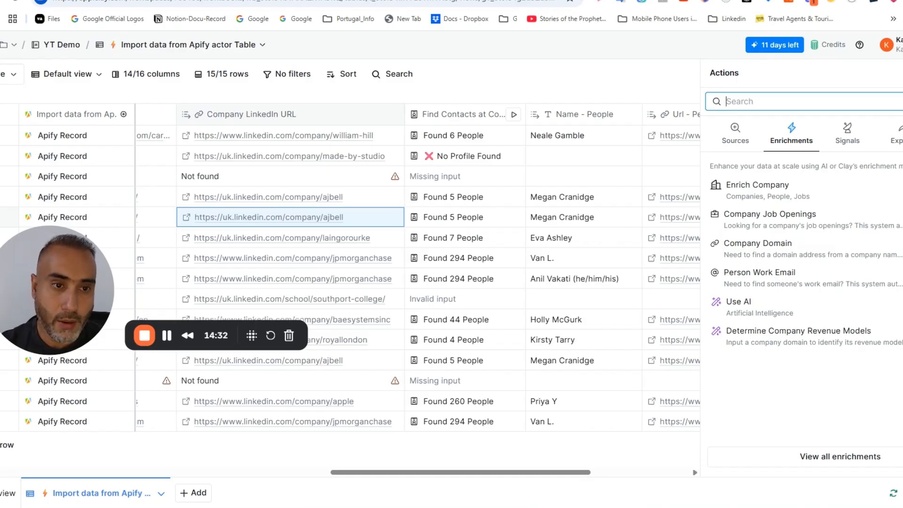
type("work")
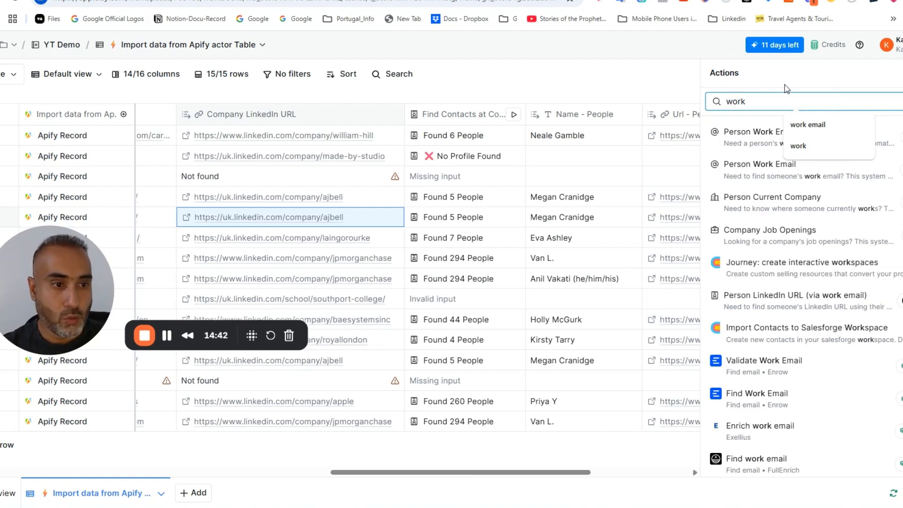
left_click(768, 170)
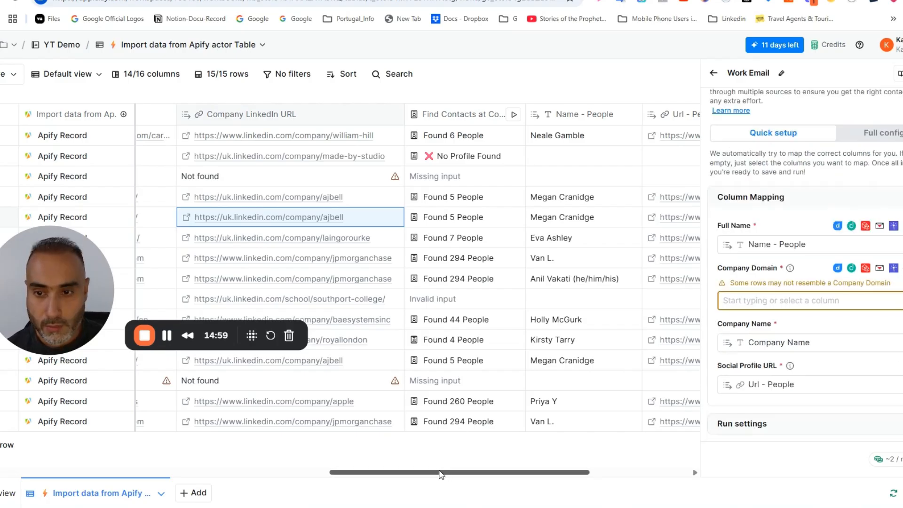
Map the work email enrichment's Company Domain input to the Company Domain column
left_click_drag(441, 474, 244, 439)
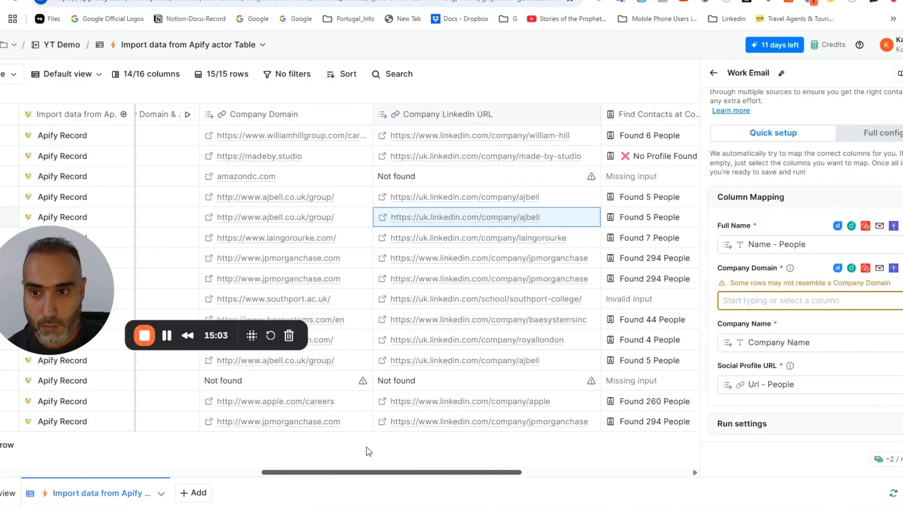
scroll(367, 451, "left", 2)
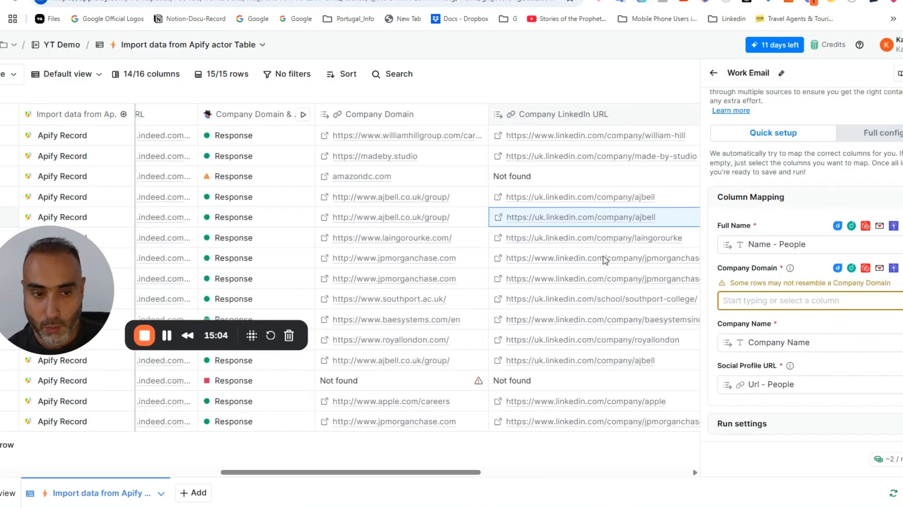
left_click(781, 300)
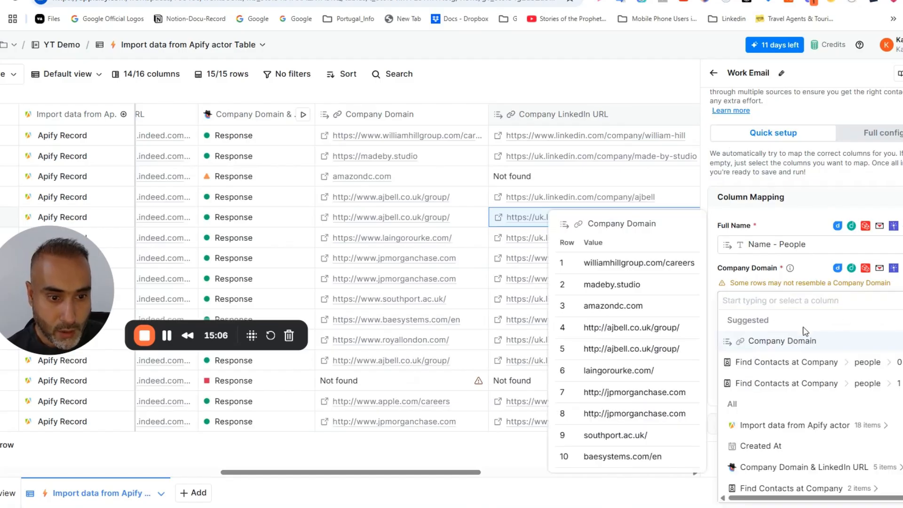
left_click(775, 345)
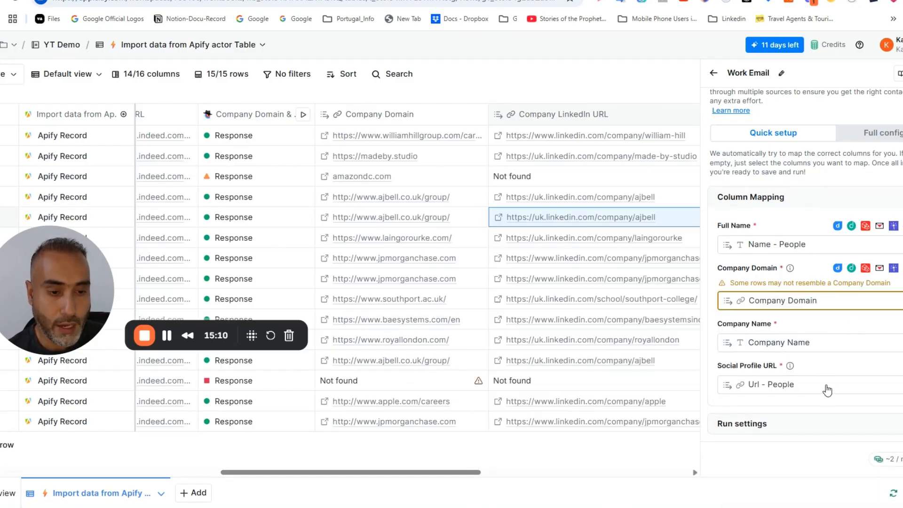
Save the work email enrichment and run it on 10 rows
mouse_move(794, 386)
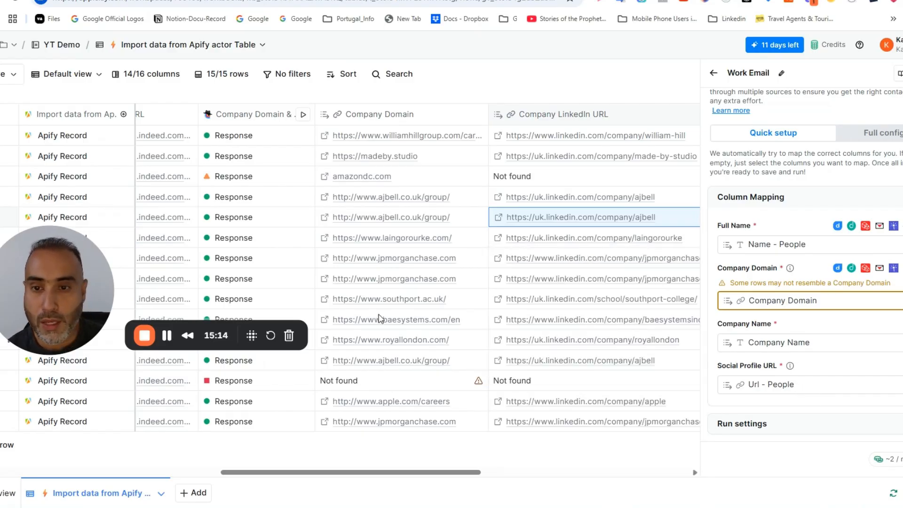
left_click_drag(416, 467, 594, 471)
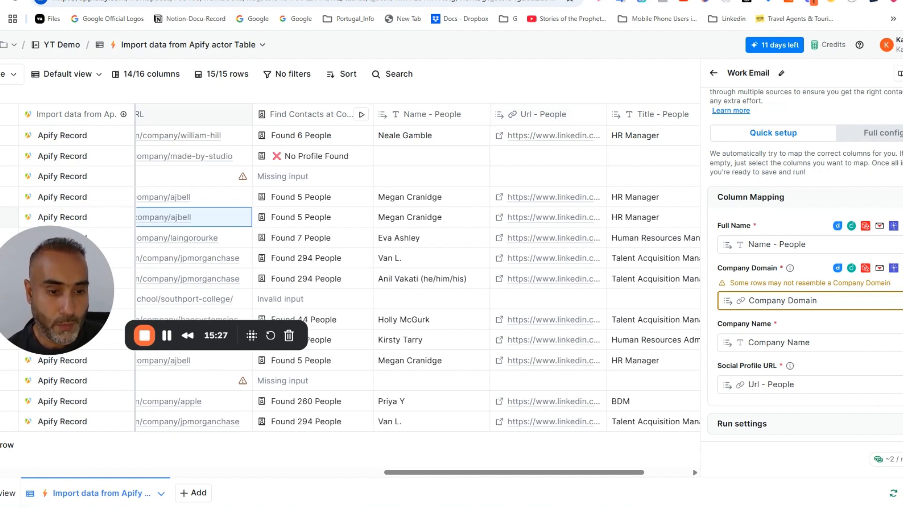
left_click(902, 459)
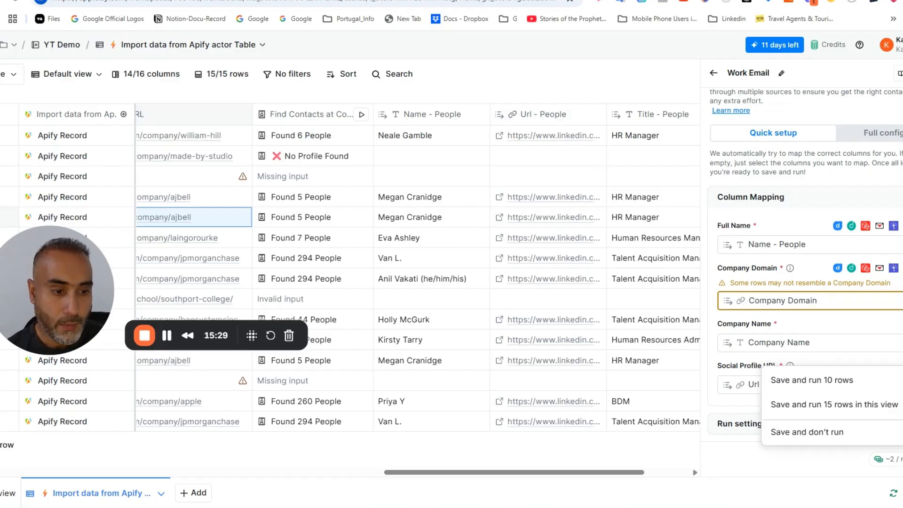
left_click(852, 385)
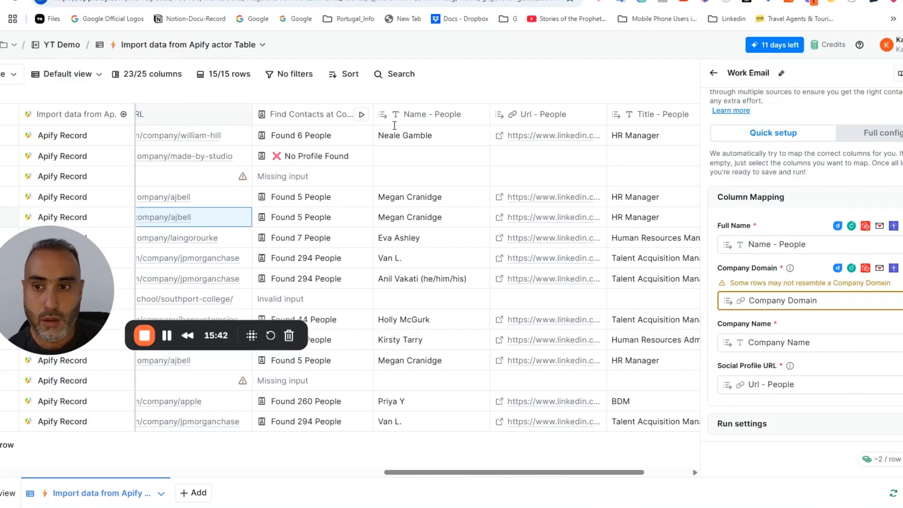
Examine the email waterfall's provider columns and the combined Work Email column against the contacts and imported job data
left_click_drag(566, 472, 732, 487)
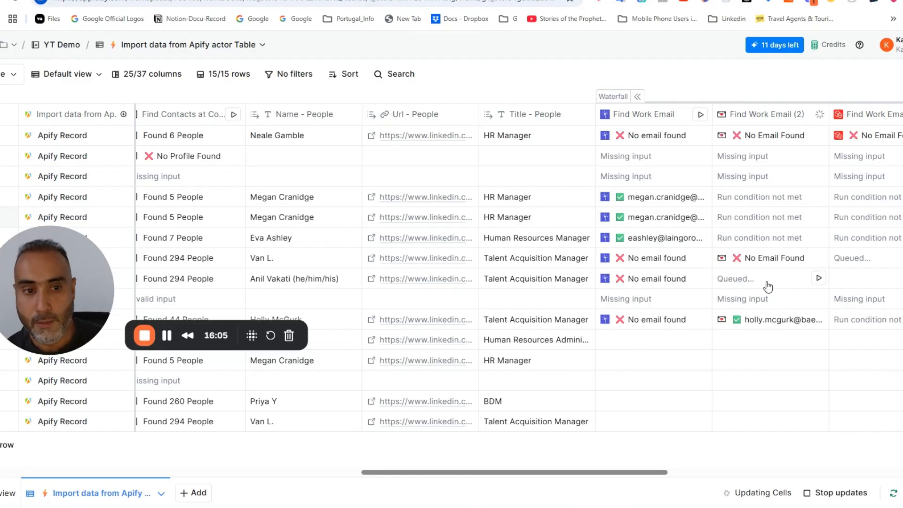
left_click_drag(607, 473, 901, 475)
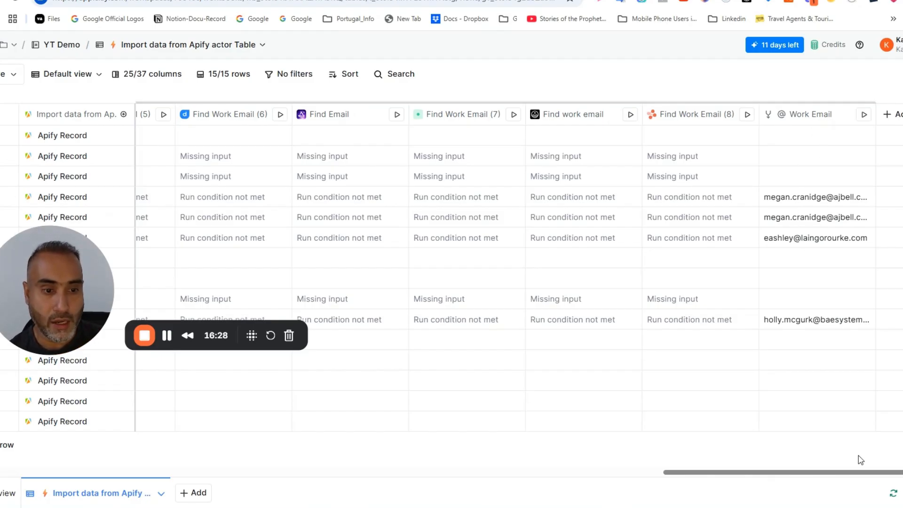
scroll(691, 468, "left", 15)
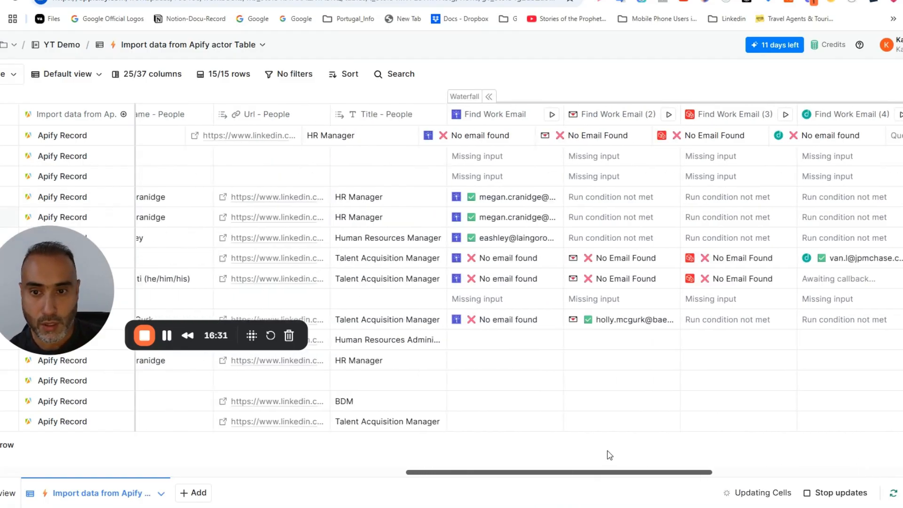
scroll(593, 452, "left", 3)
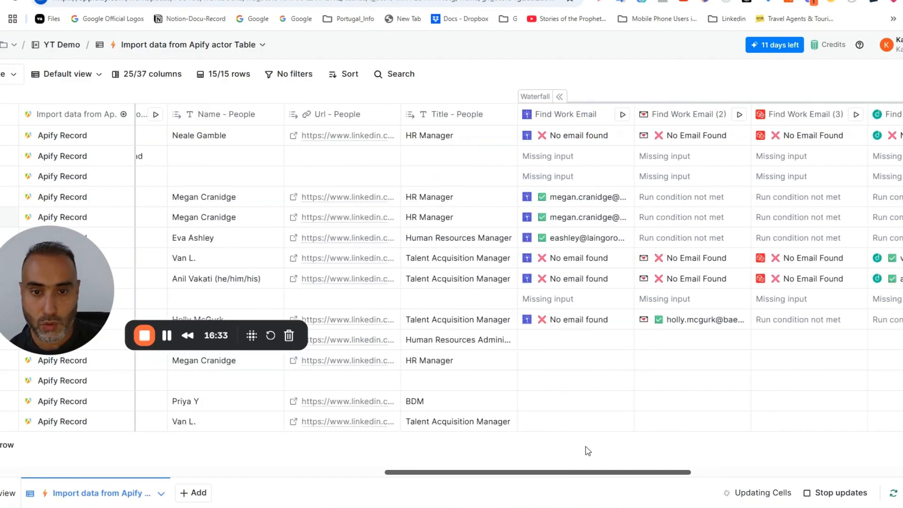
scroll(589, 451, "right", 1)
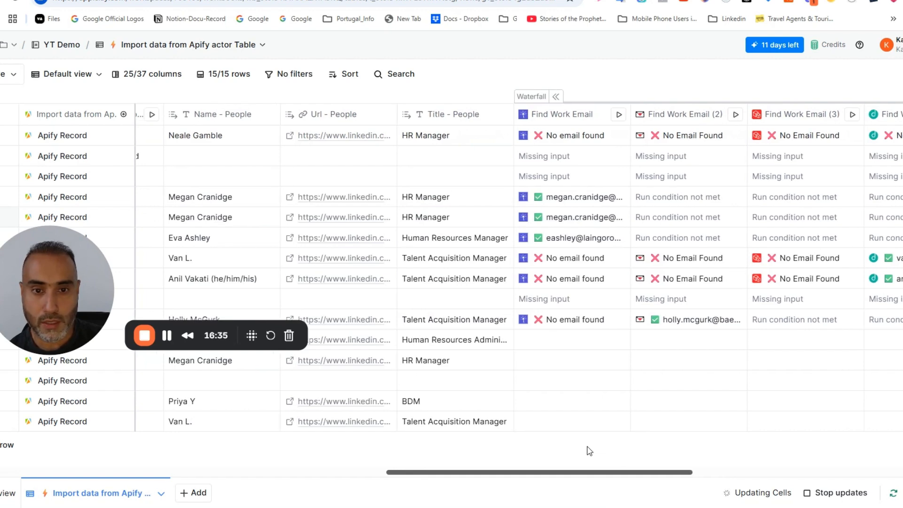
scroll(588, 451, "left", 10)
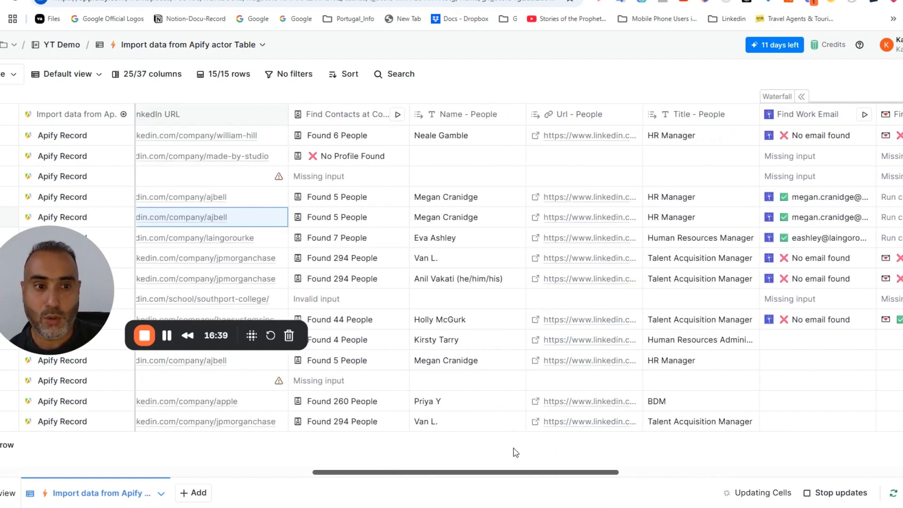
scroll(516, 452, "right", 1)
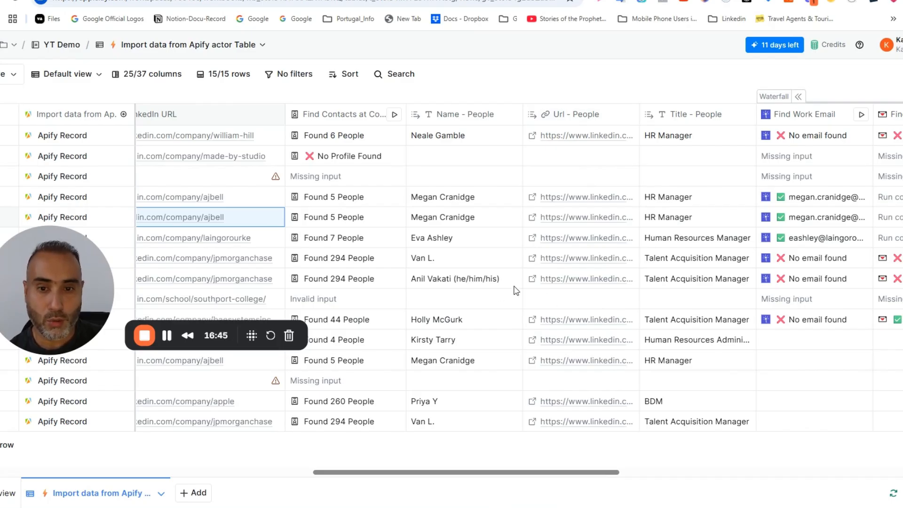
left_click_drag(560, 475, 901, 500)
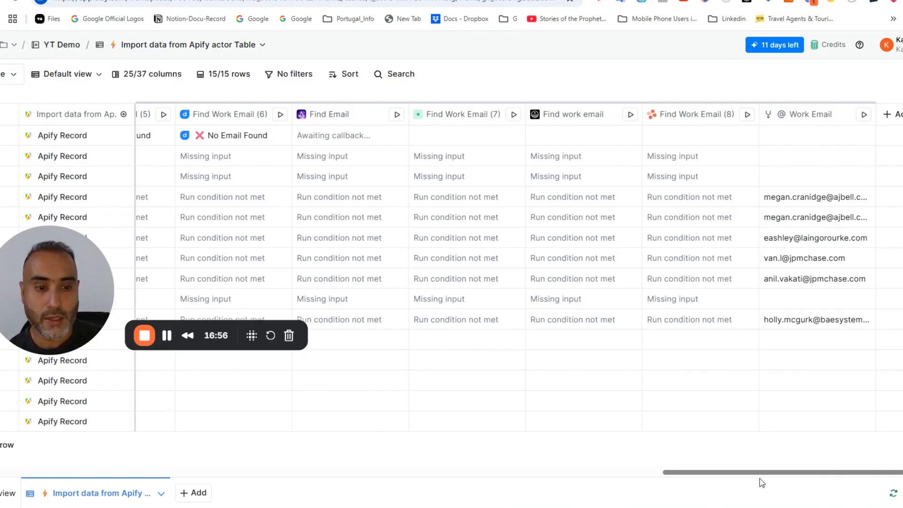
left_click_drag(756, 472, 847, 497)
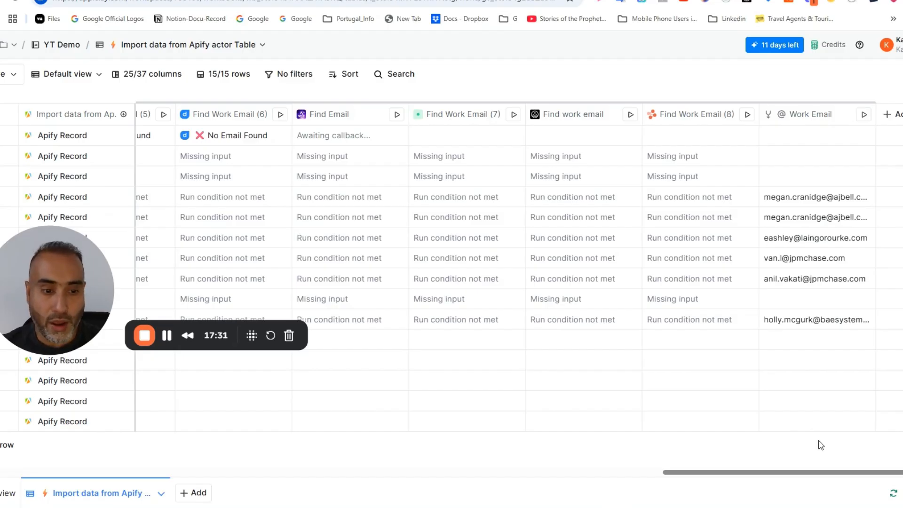
left_click_drag(833, 472, 25, 455)
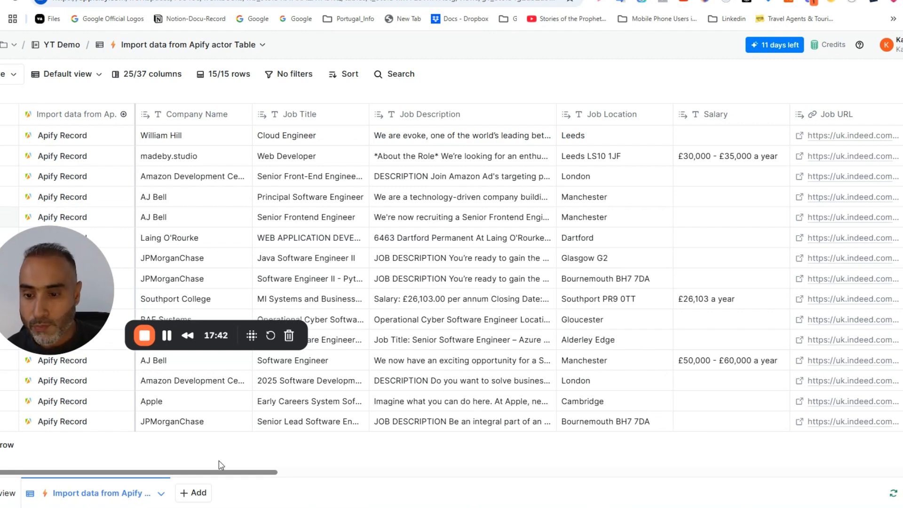
left_click_drag(224, 472, 902, 476)
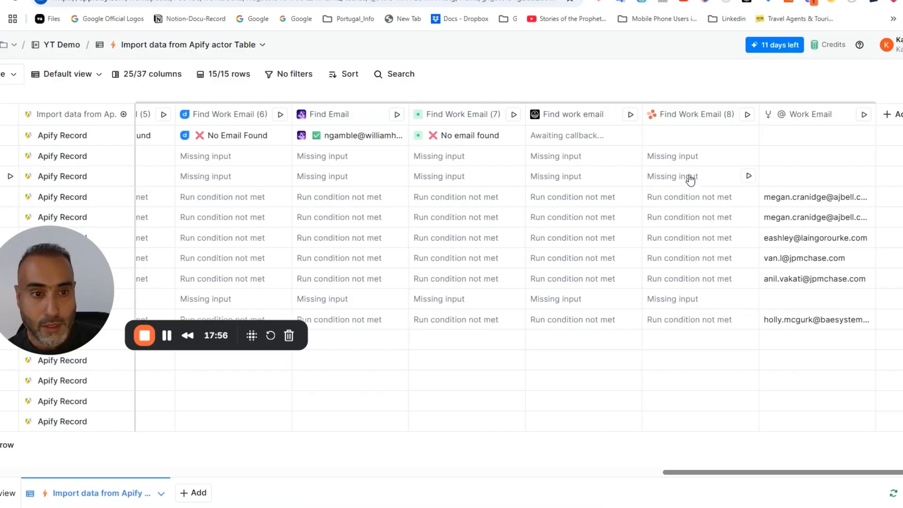
Widen the Find Contacts at Company column so its full heading fits
scroll(685, 177, "left", 5)
scroll(572, 454, "left", 5)
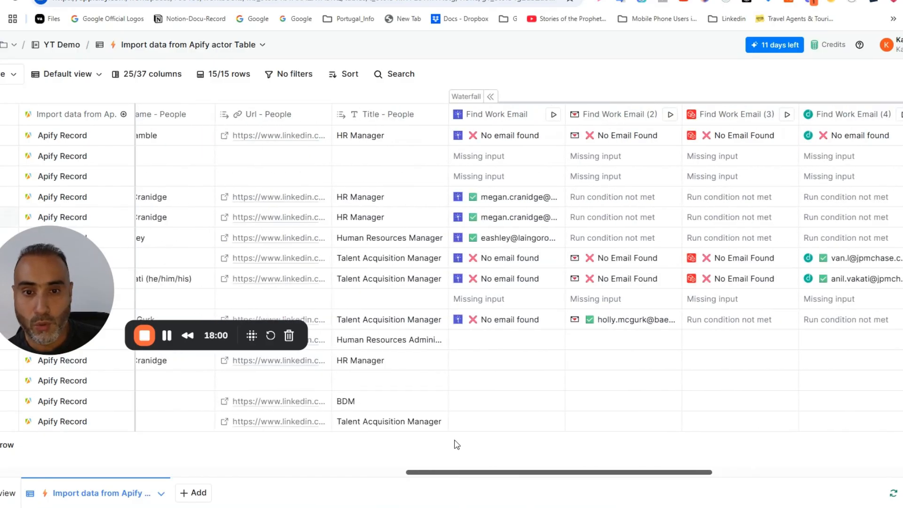
scroll(456, 445, "left", 5)
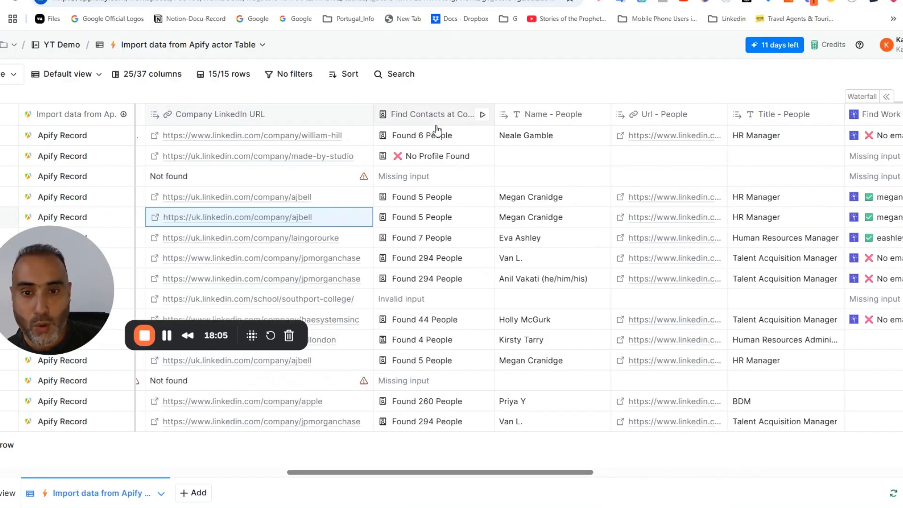
left_click_drag(493, 119, 551, 130)
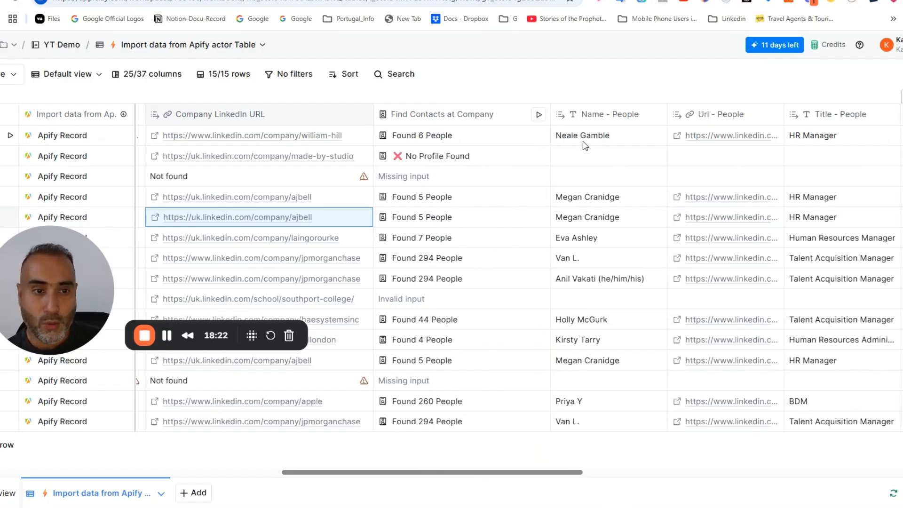
mouse_move(566, 474)
left_mouse_down()
mouse_move(902, 476)
mouse_move(813, 500)
mouse_move(569, 465)
left_mouse_up()
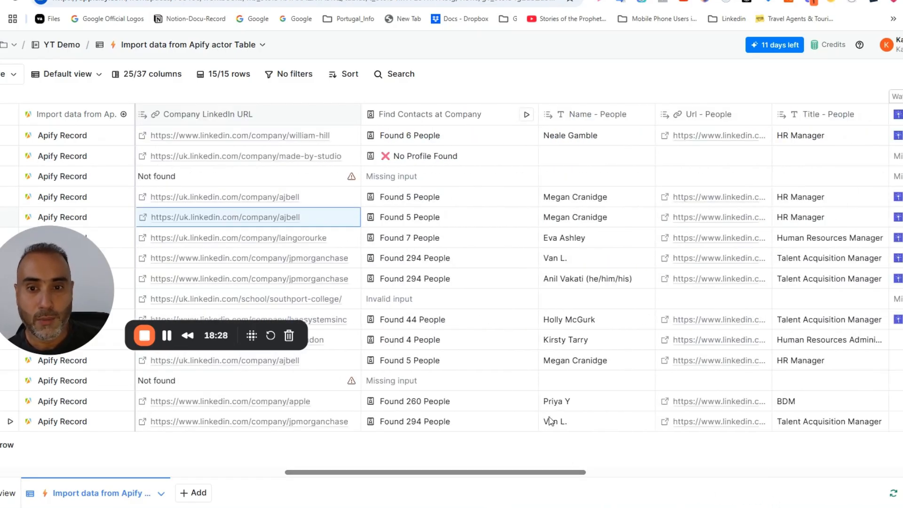
Inspect the first two people records in the William Hill row's Find Contacts at Company result, then close the cell details
left_click(390, 136)
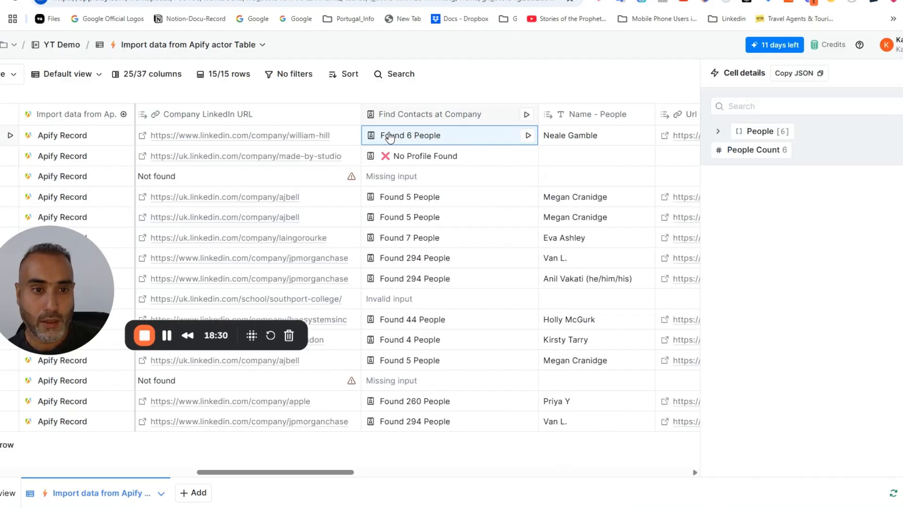
left_click(718, 132)
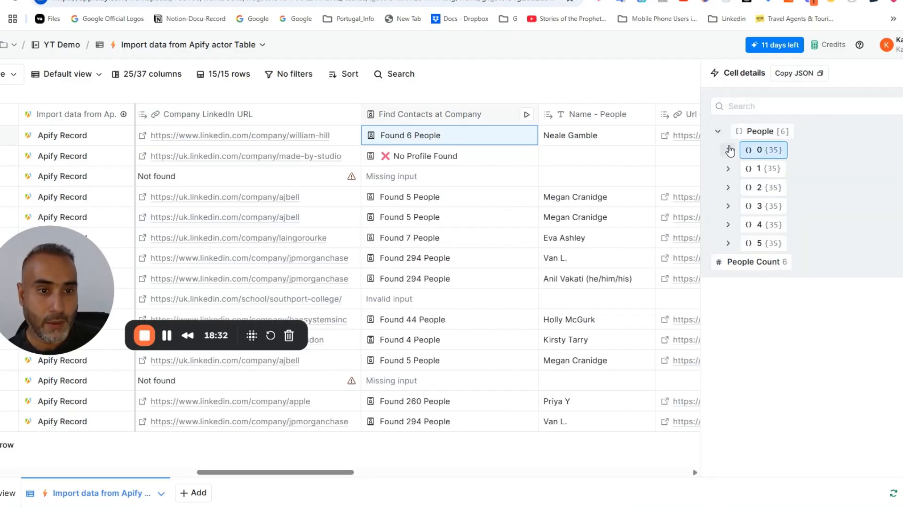
left_click(728, 150)
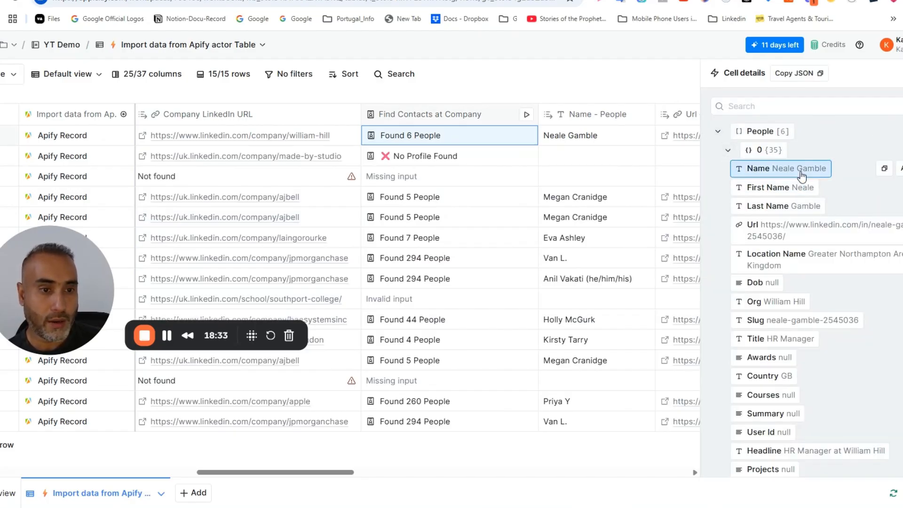
left_click(728, 150)
left_click(729, 169)
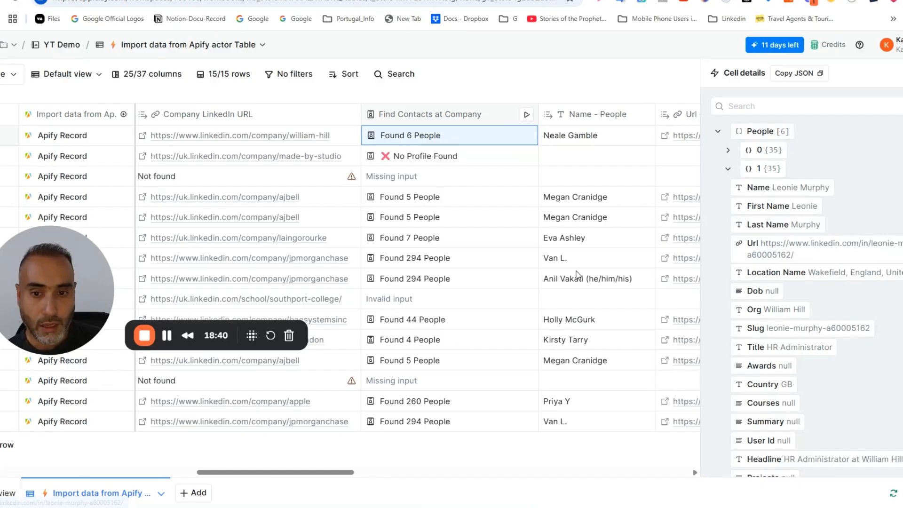
left_click(901, 73)
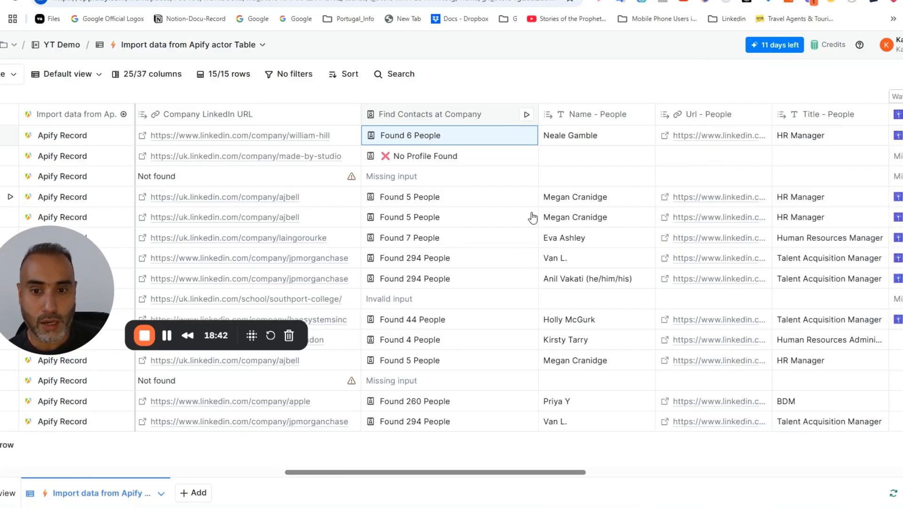
Inspect person record 8 in the first JPMorgan Chase row's Find Contacts at Company result, then close the cell details
left_click(425, 261)
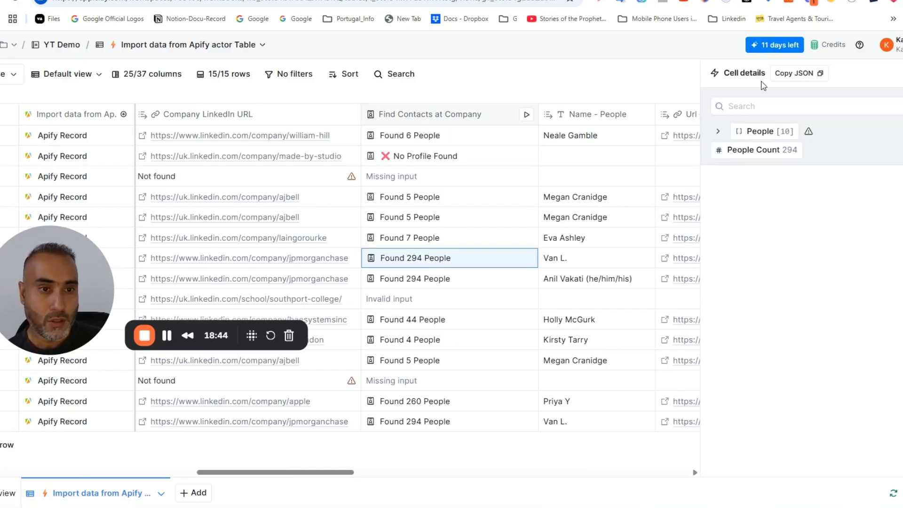
left_click(718, 132)
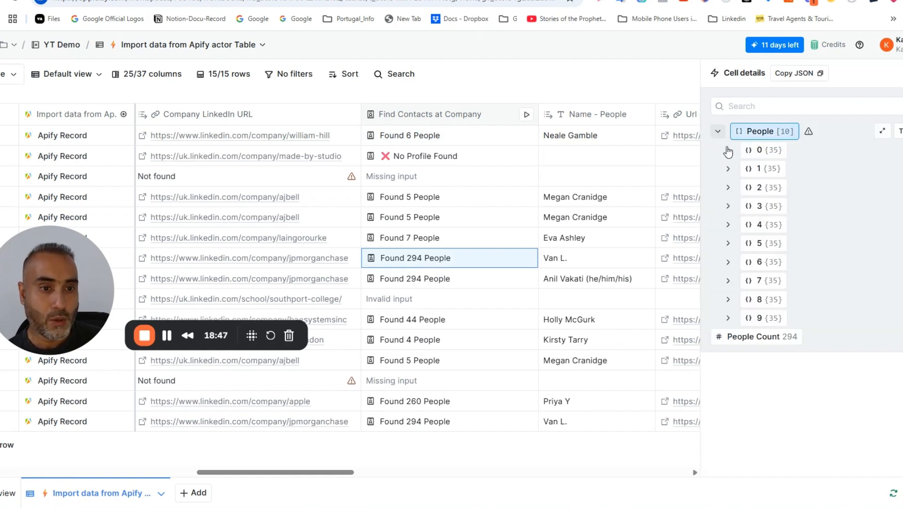
left_click(728, 300)
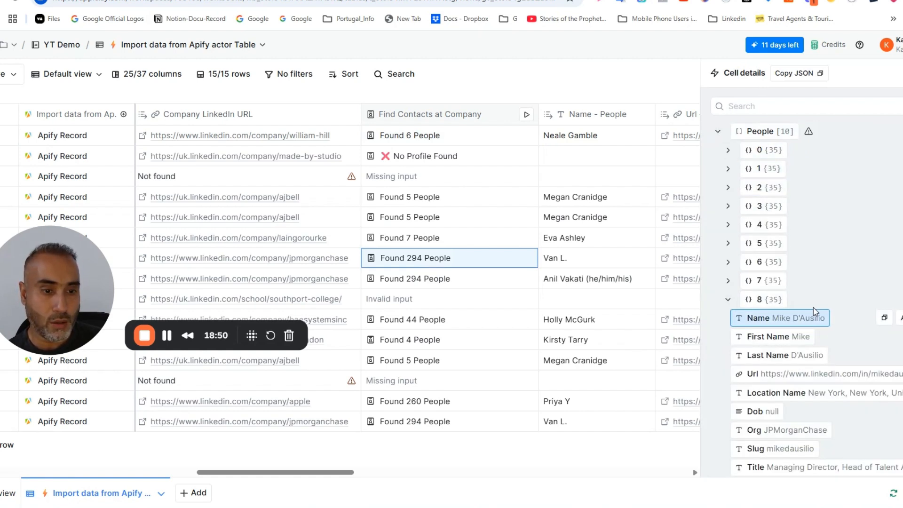
scroll(811, 263, "down", 3)
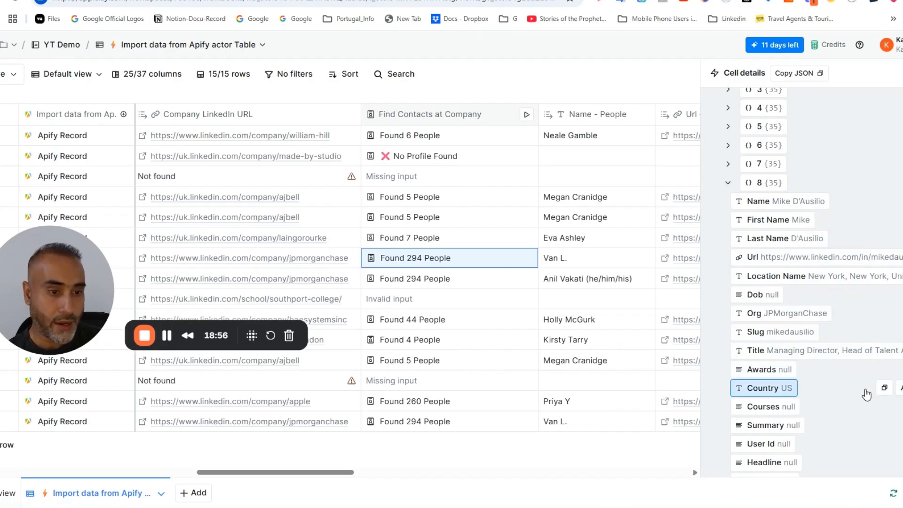
scroll(890, 264, "up", 3)
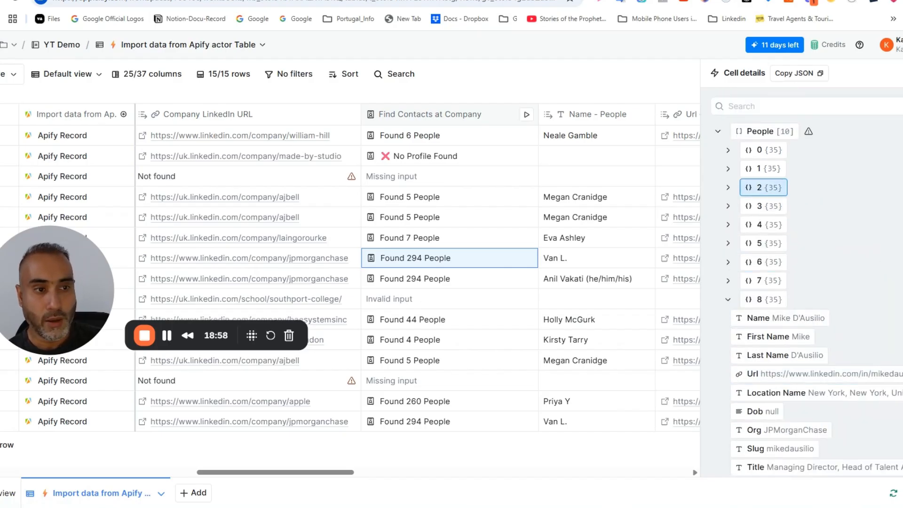
left_click(902, 73)
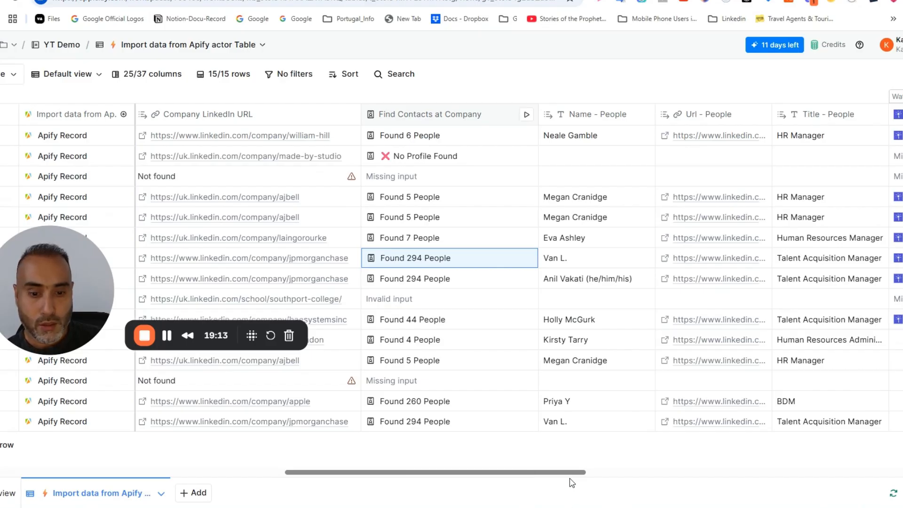
Review the work email waterfall columns through to Work Email, then return to the company domain and LinkedIn URL columns
scroll(667, 485, "right", 5)
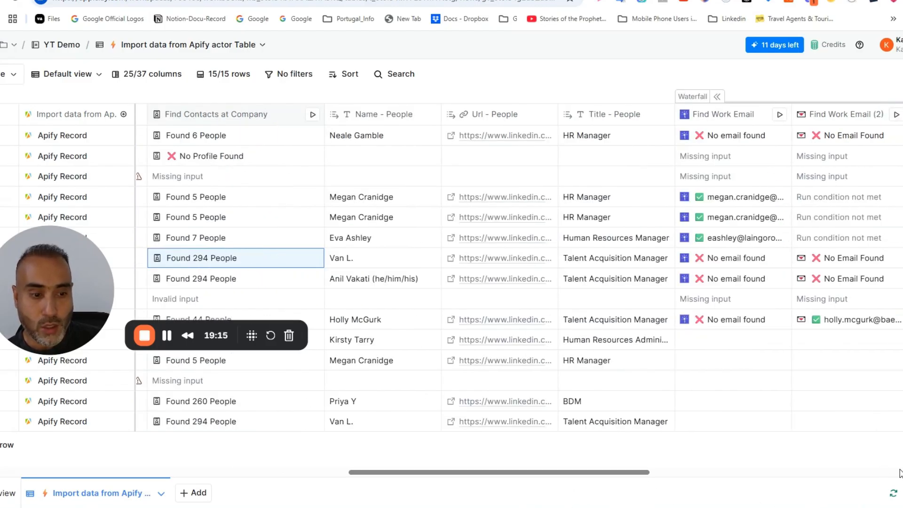
scroll(605, 477, "right", 20)
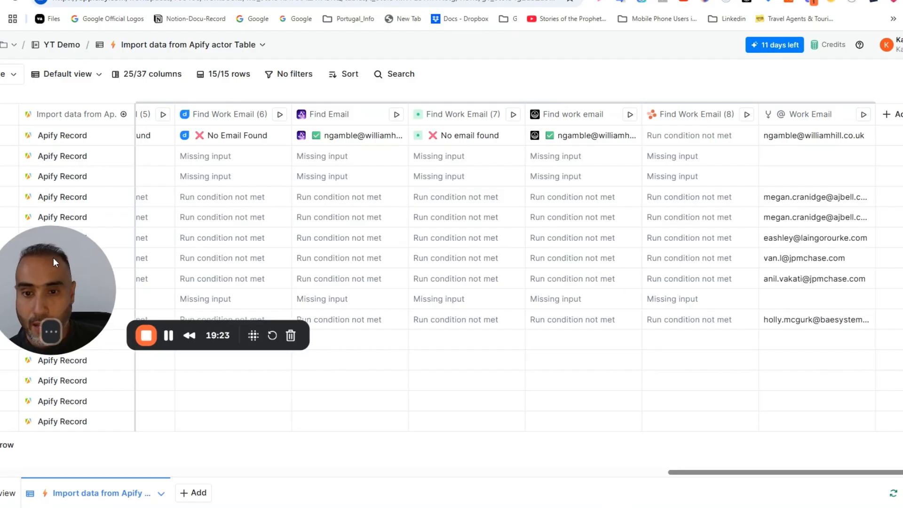
left_click_drag(49, 258, 332, 279)
left_click_drag(714, 472, 210, 470)
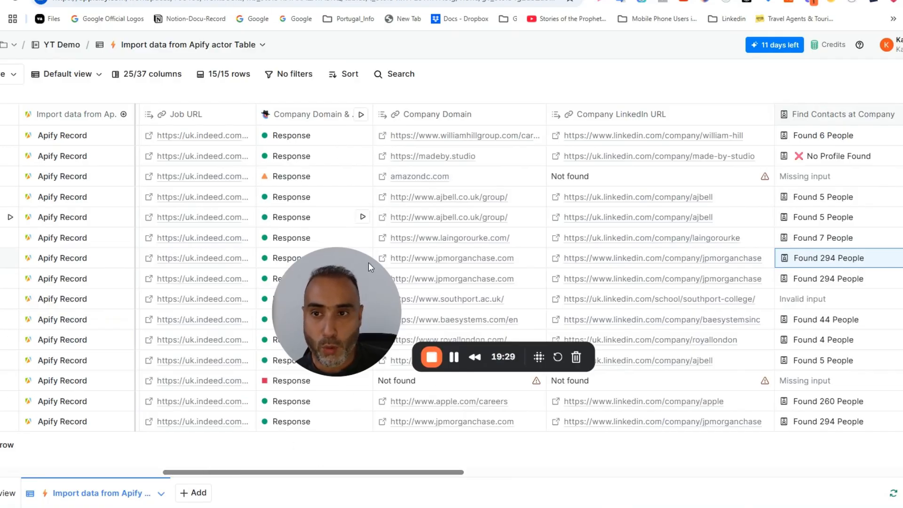
left_click_drag(331, 276, 313, 208)
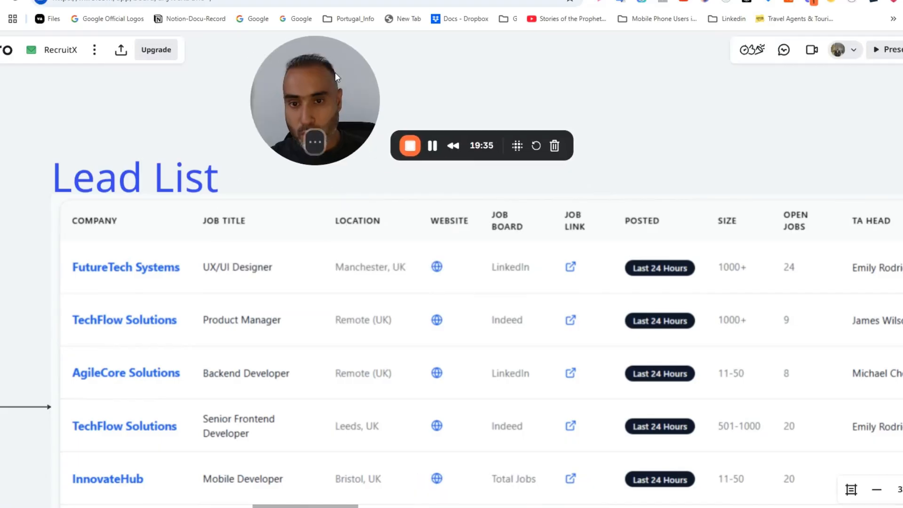
Switch to the RecruitX board in Miro and examine the Daily Lead Engine flow from the job boards to the Lead List
scroll(732, 140, "down", 5)
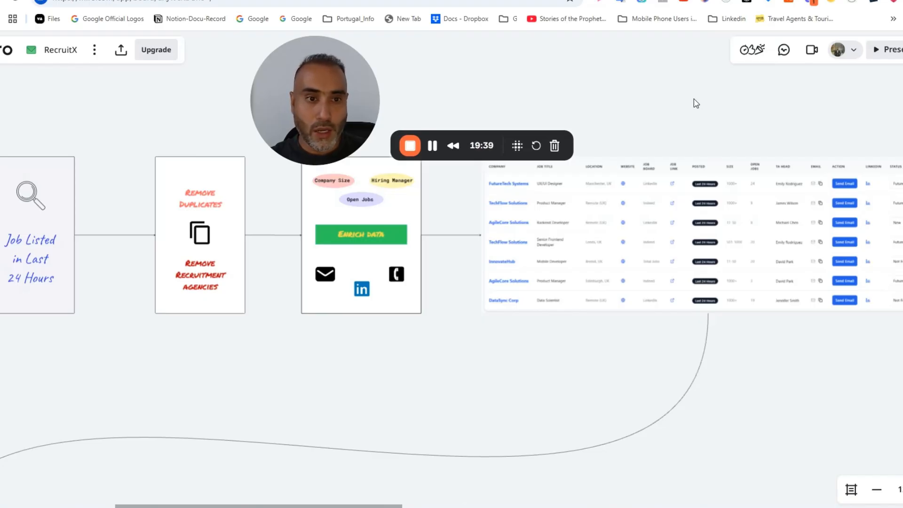
left_click_drag(614, 118, 801, 186)
left_click_drag(250, 225, 400, 241)
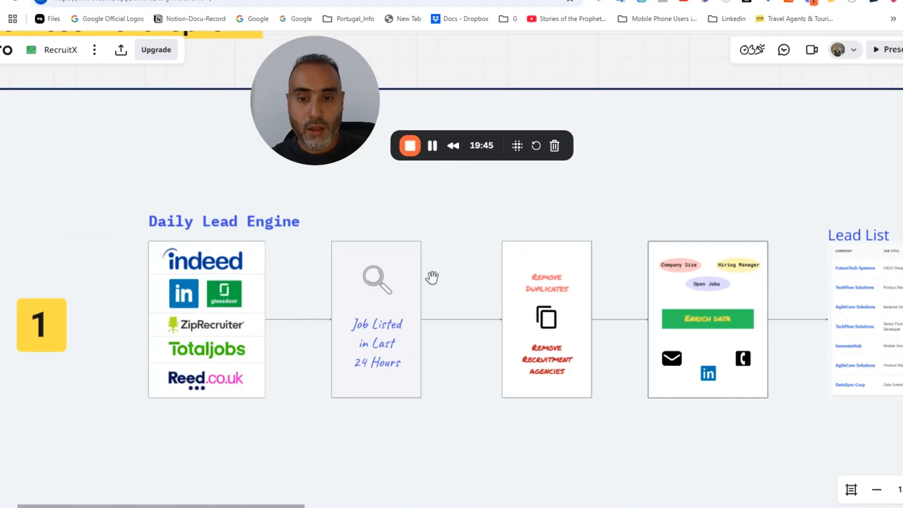
left_click_drag(522, 356, 376, 321)
left_click_drag(434, 310, 318, 335)
left_click_drag(584, 312, 301, 319)
left_click(546, 221)
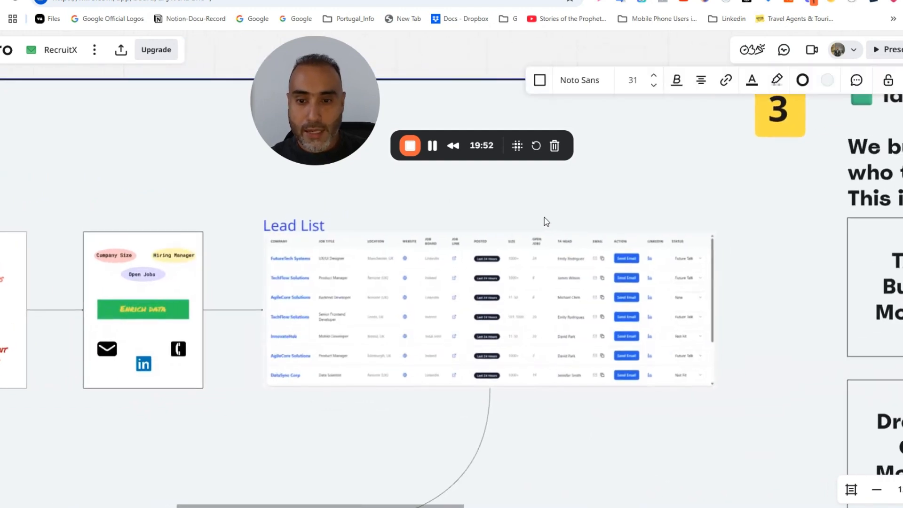
Examine the Lead List table's columns up close, from Company and Job Title across to LinkedIn and Status
scroll(546, 220, "up", 5)
left_click_drag(468, 224, 776, 192)
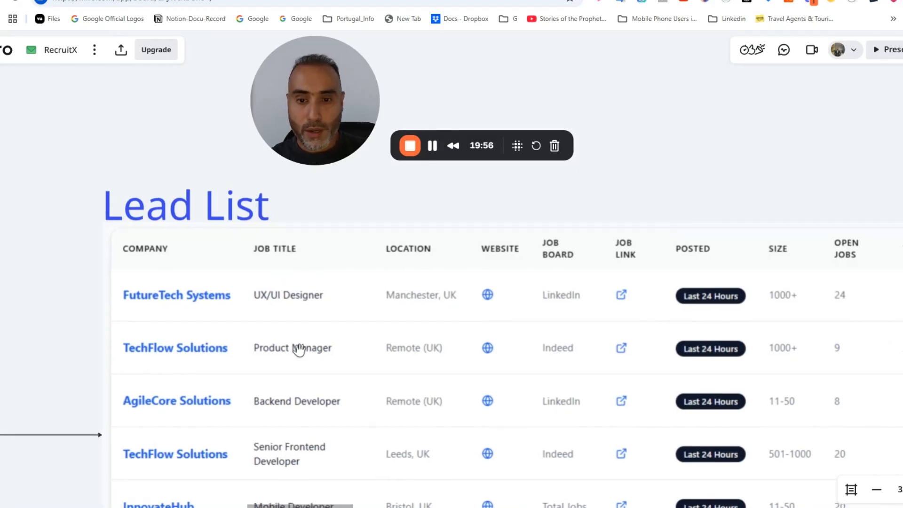
left_click_drag(556, 295, 386, 281)
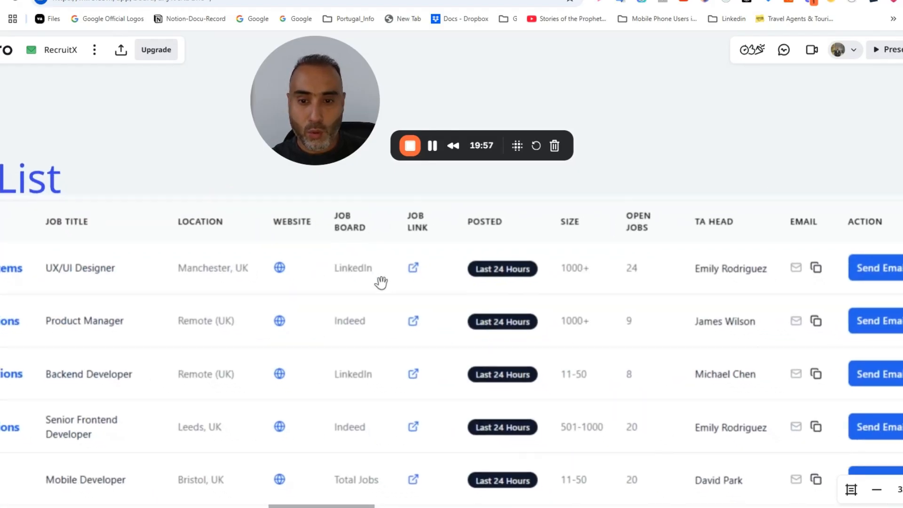
left_click_drag(443, 304, 347, 310)
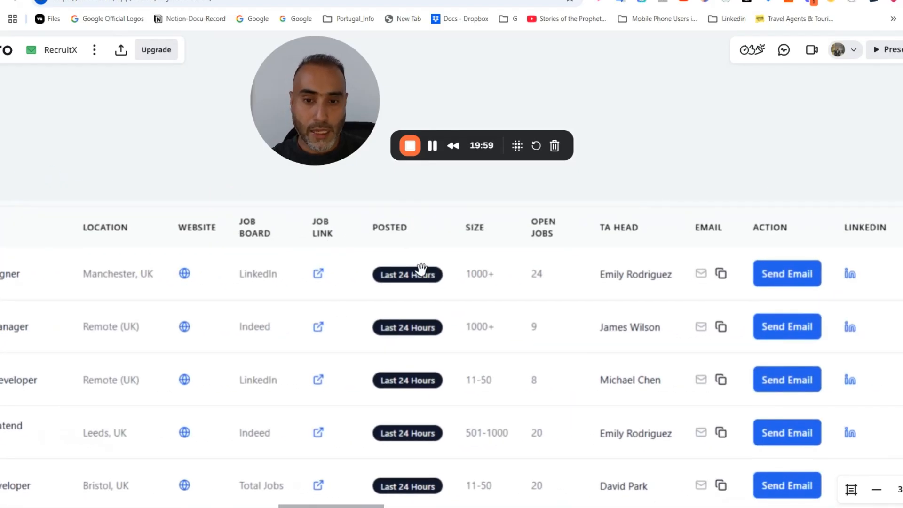
left_click_drag(484, 319, 398, 305)
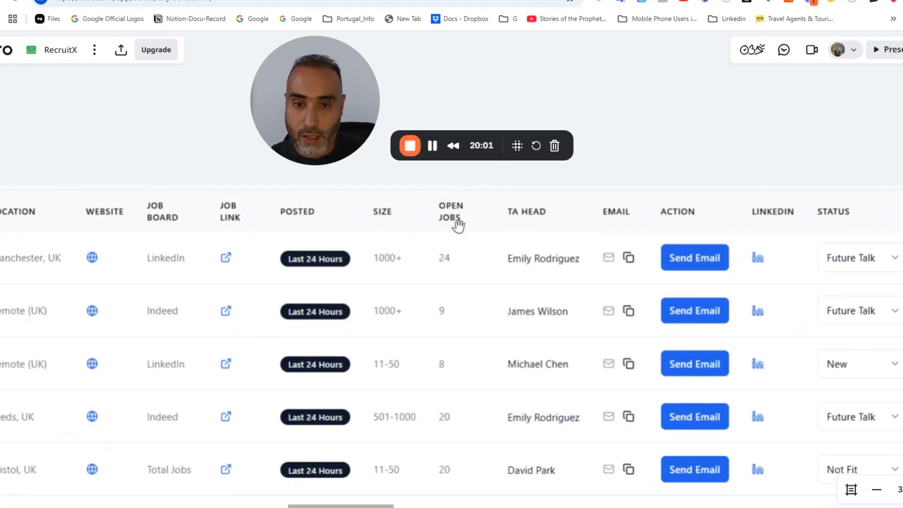
left_click_drag(538, 272, 437, 254)
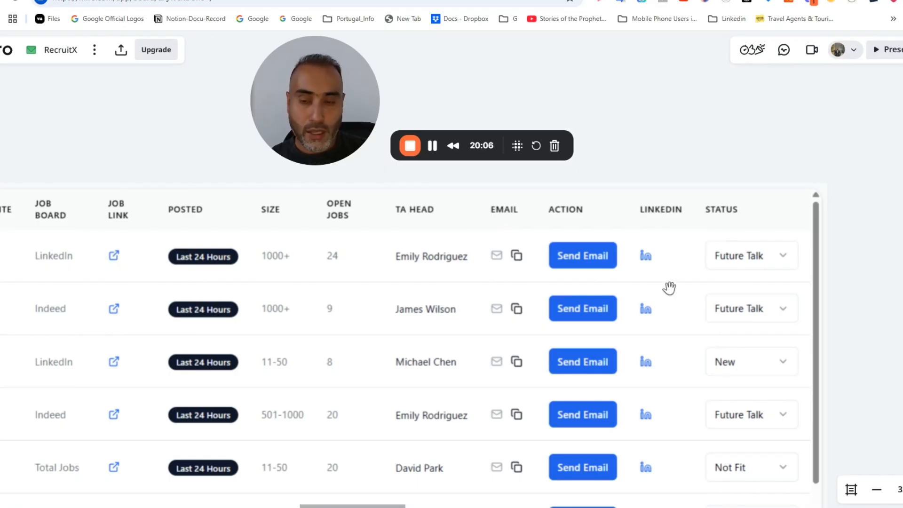
left_click(673, 295)
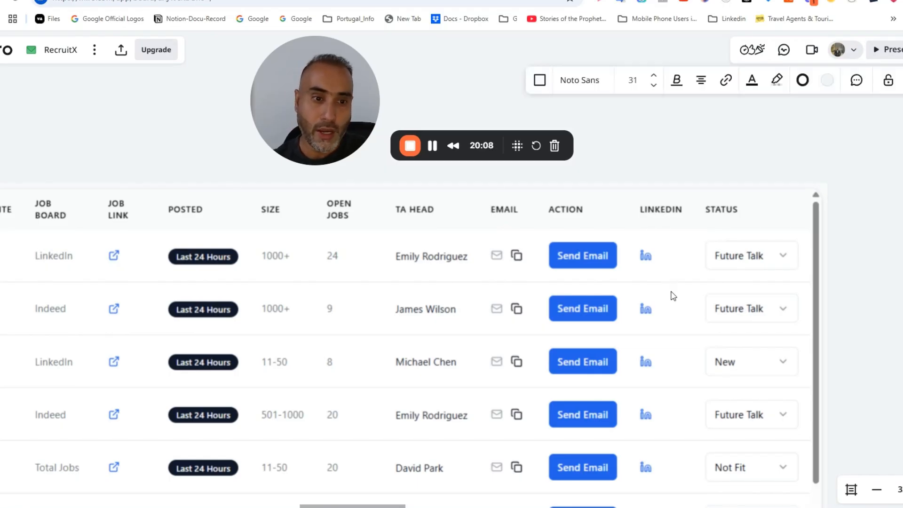